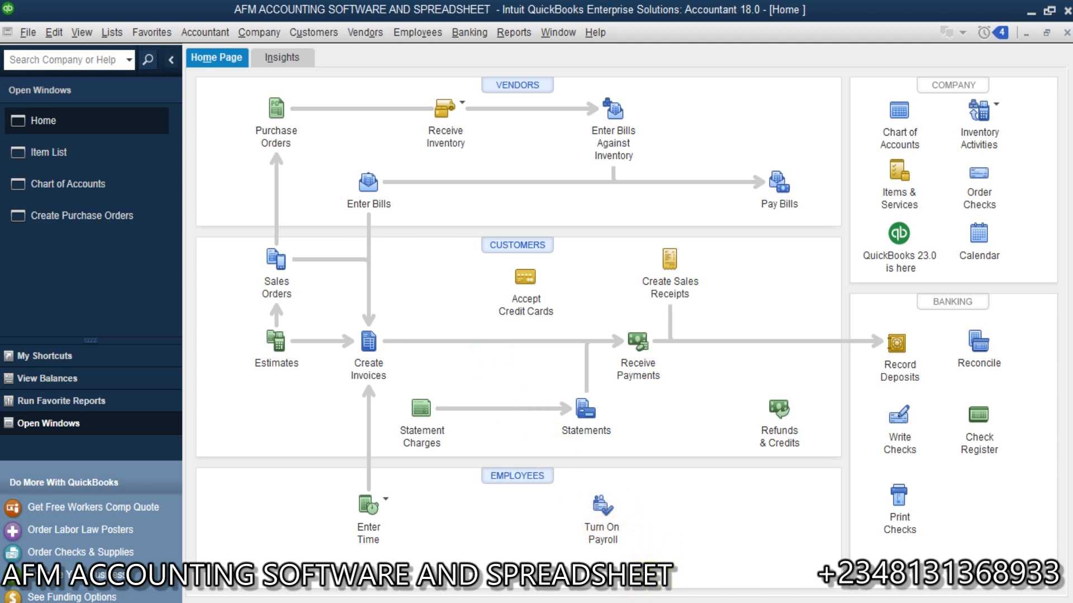
# Step: Switch to the ITEM LIST workbook in Excel and widen the TYPE column slightly
pyautogui.moveTo(664, 593)
pyautogui.click(693, 555)
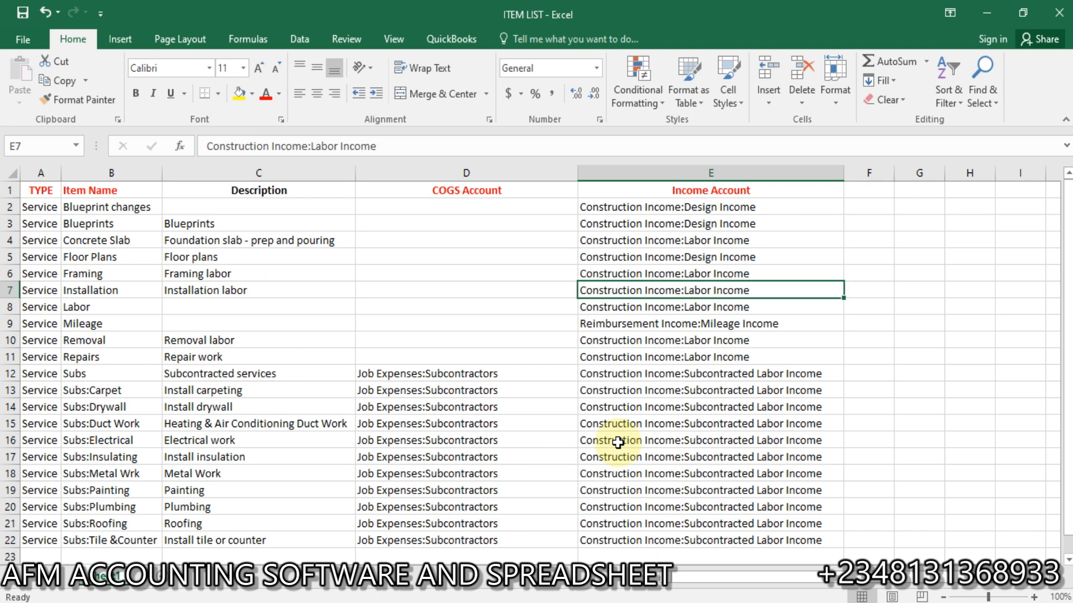
pyautogui.moveTo(59, 172); pyautogui.dragTo(72, 171)
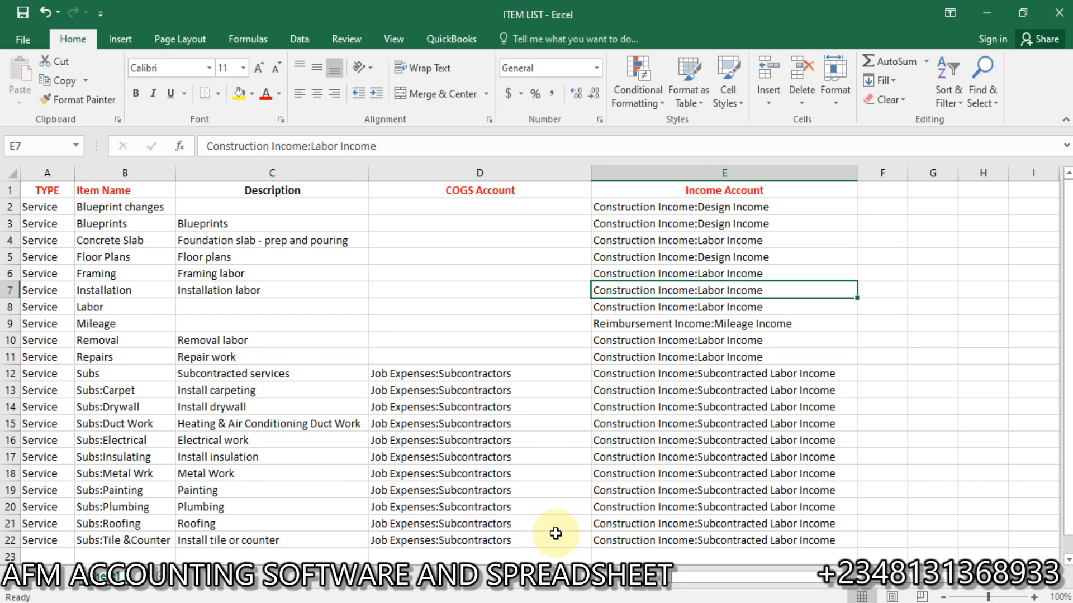
# Step: Switch to QuickBooks and start a new item of type Service from the Item List
pyautogui.click(602, 601)
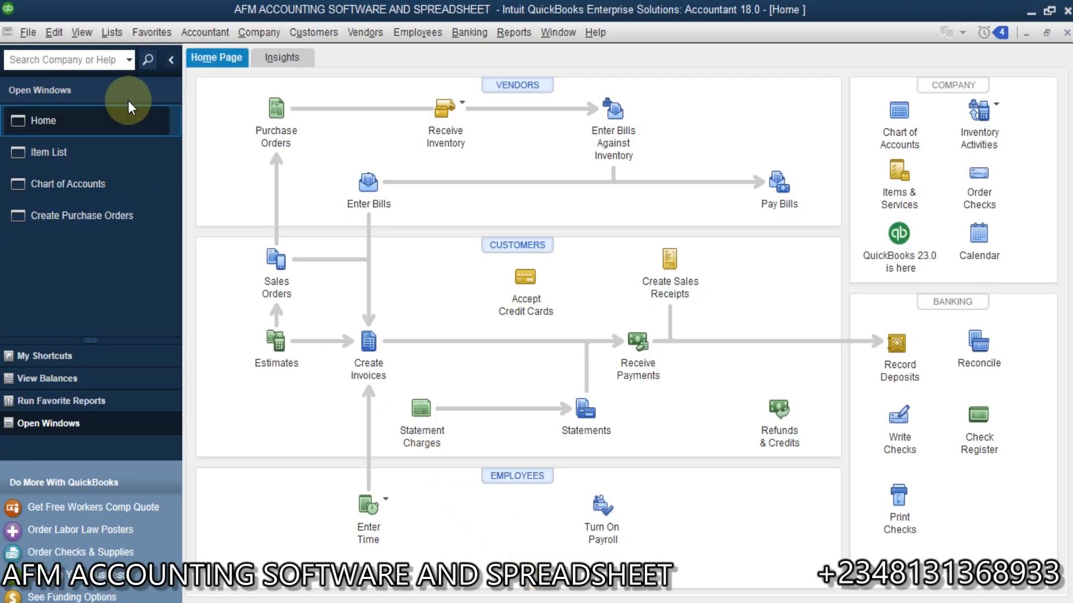
pyautogui.click(90, 157)
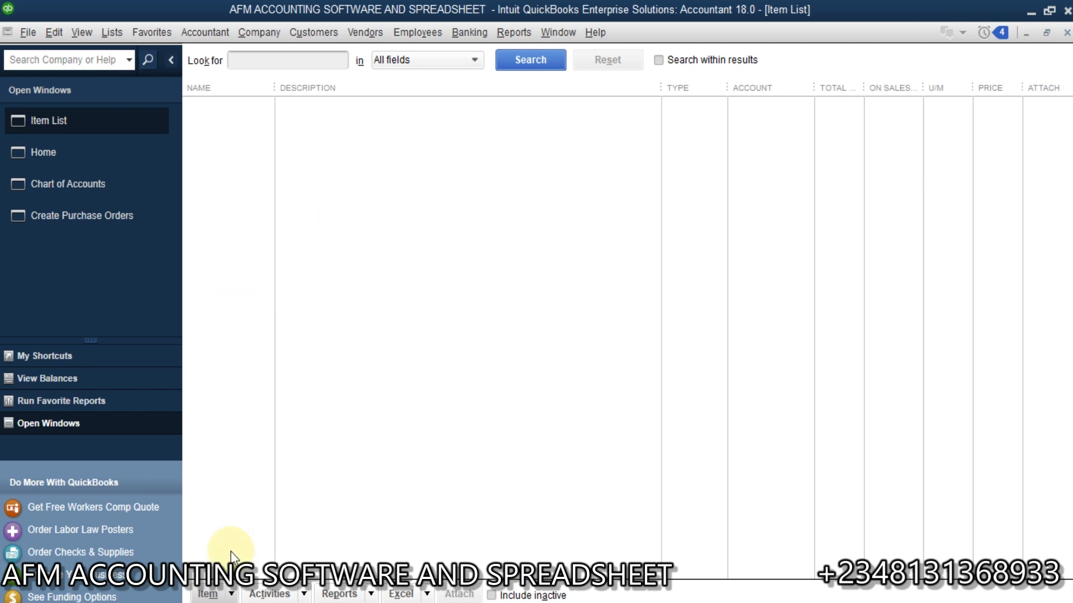
pyautogui.click(229, 597)
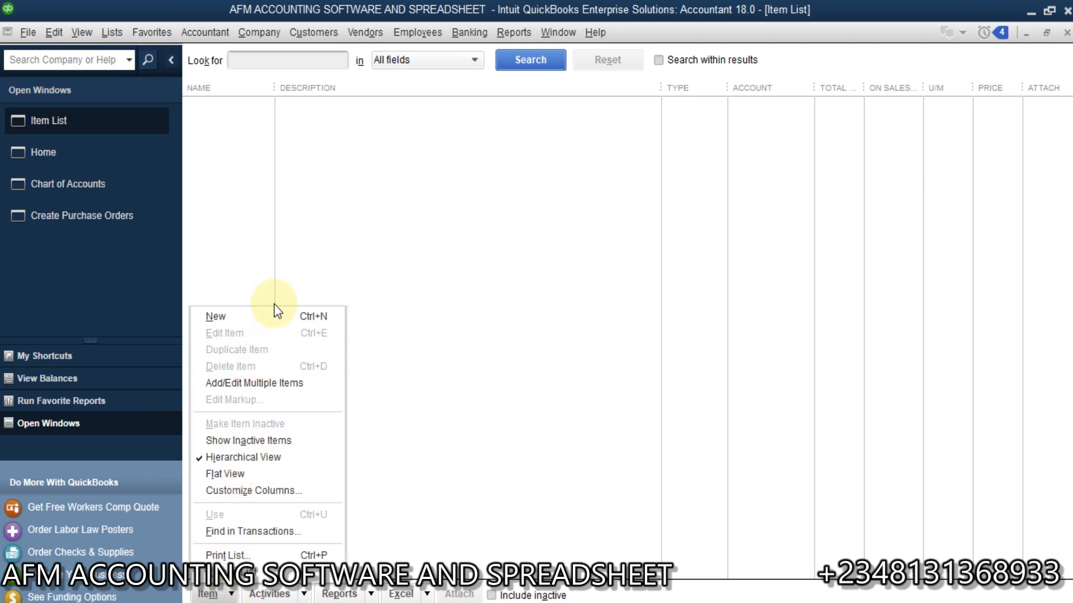
pyautogui.click(279, 314)
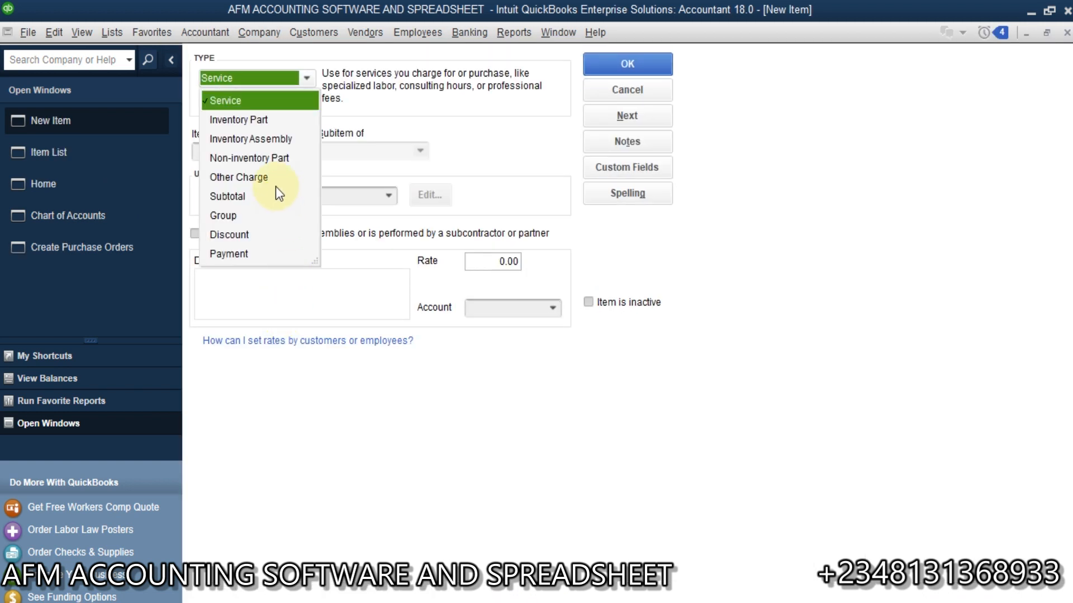
pyautogui.click(276, 102)
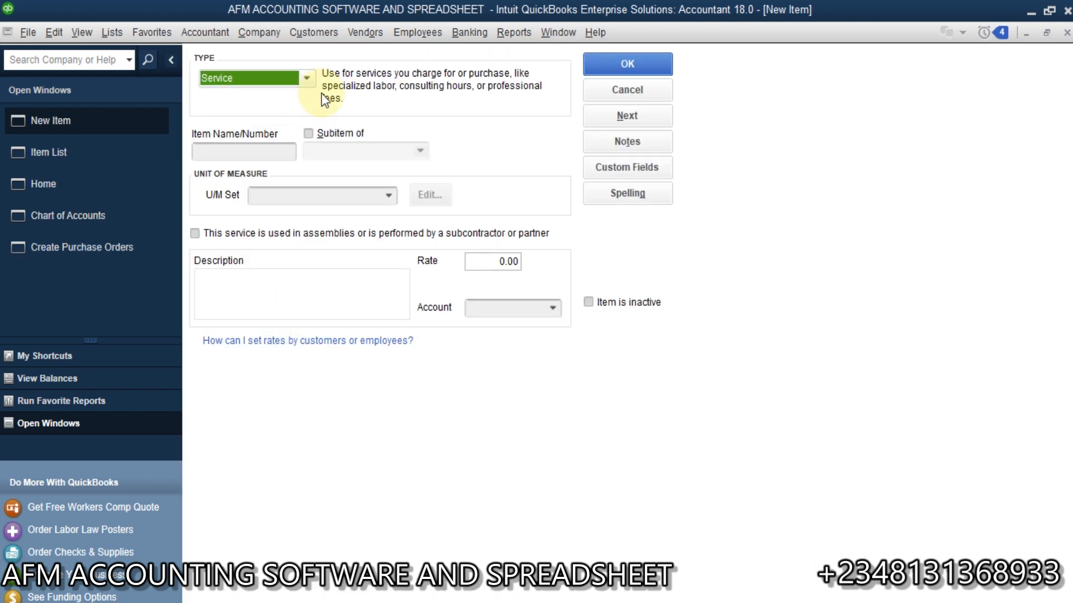
# Step: Examine the purchase and sales fields offered by the assemblies or subcontractor option, leaving the option off
pyautogui.click(230, 150)
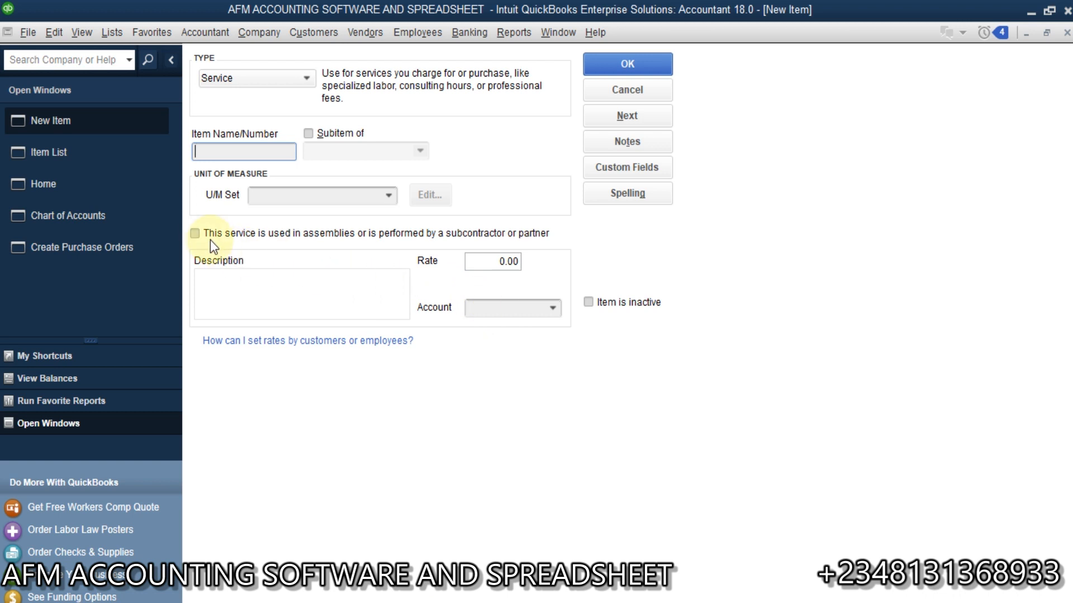
pyautogui.click(195, 234)
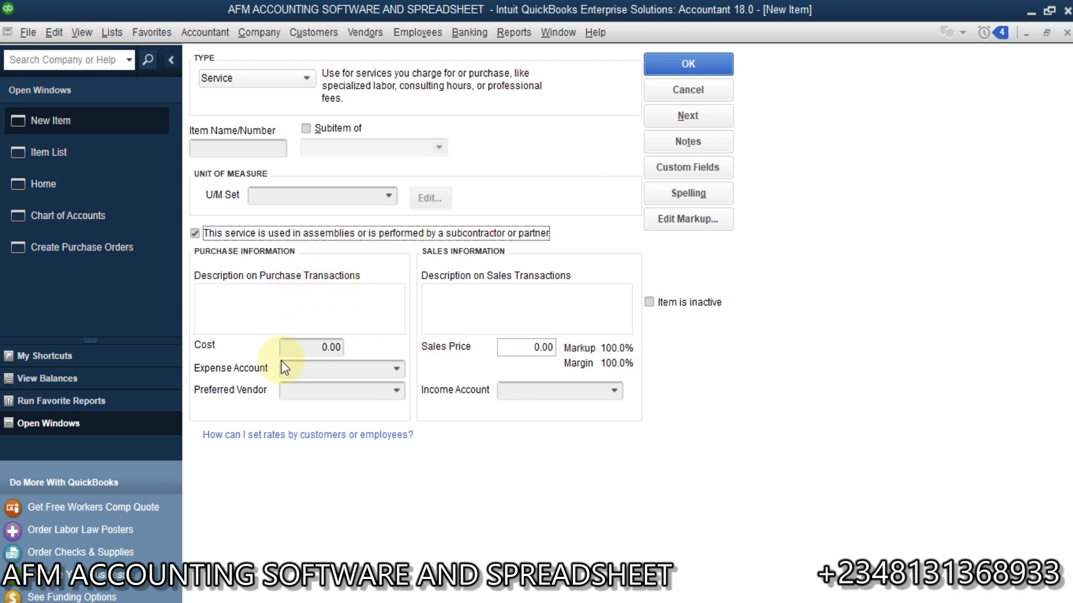
pyautogui.click(191, 231)
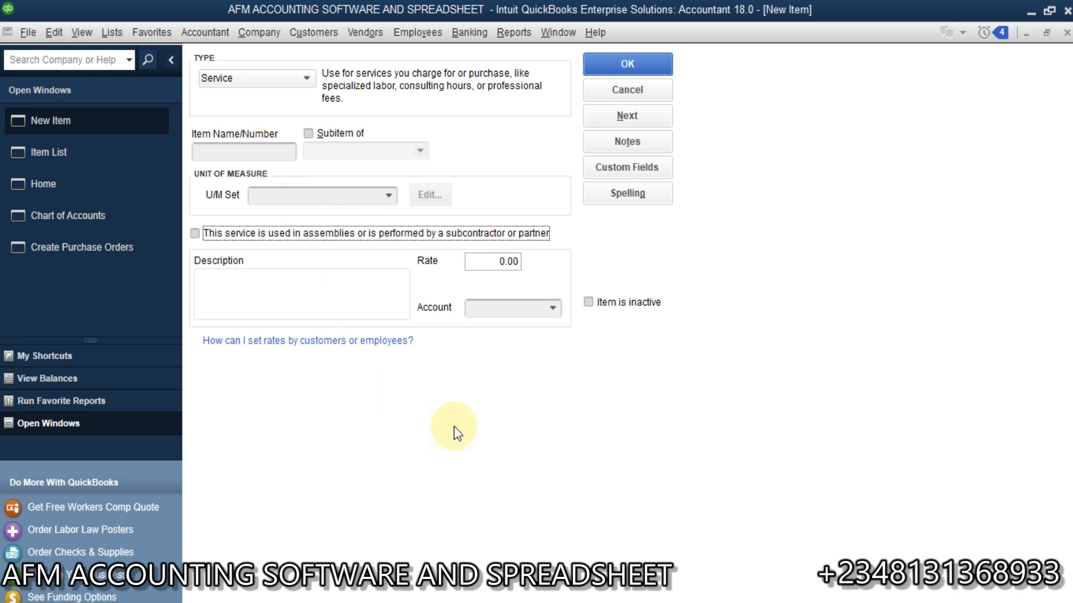
# Step: Switch to the ITEM LIST workbook in Excel and compare the services without a COGS account with the subcontracted ones
pyautogui.click(632, 602)
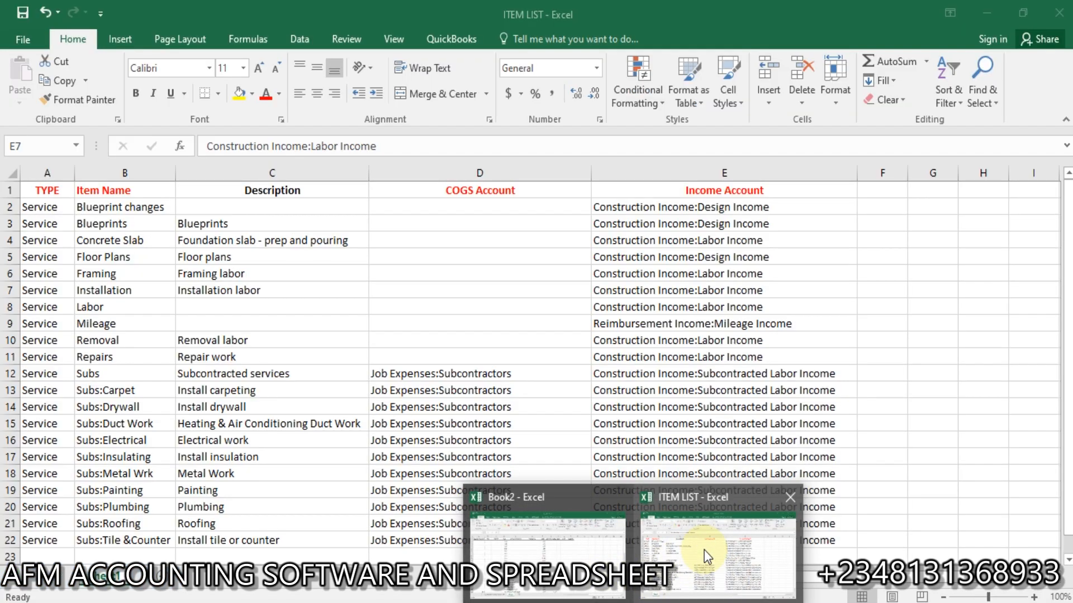
pyautogui.click(704, 550)
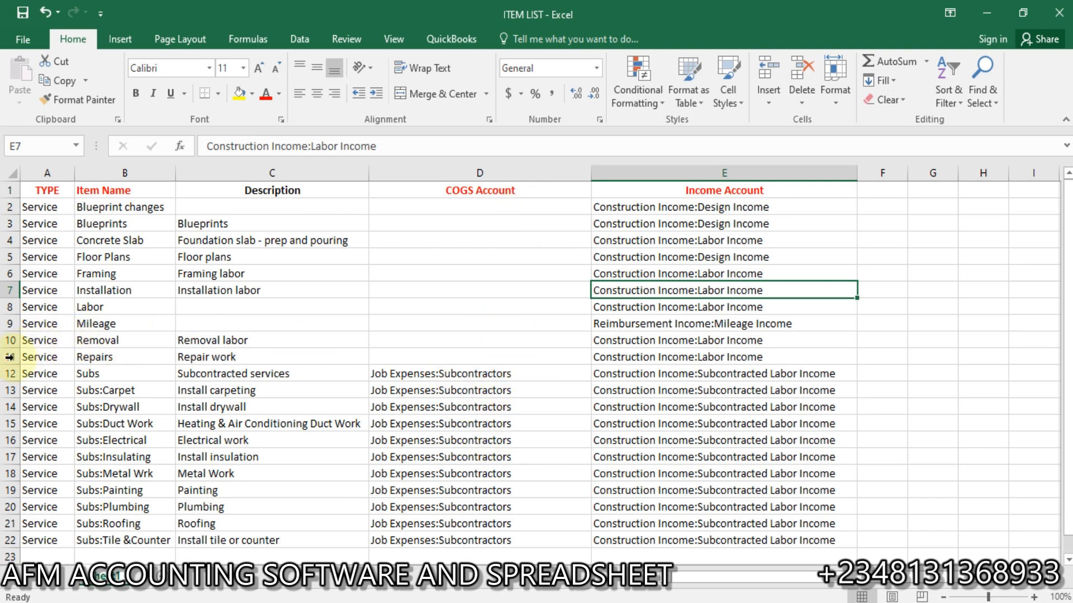
pyautogui.moveTo(7, 189); pyautogui.dragTo(30, 357)
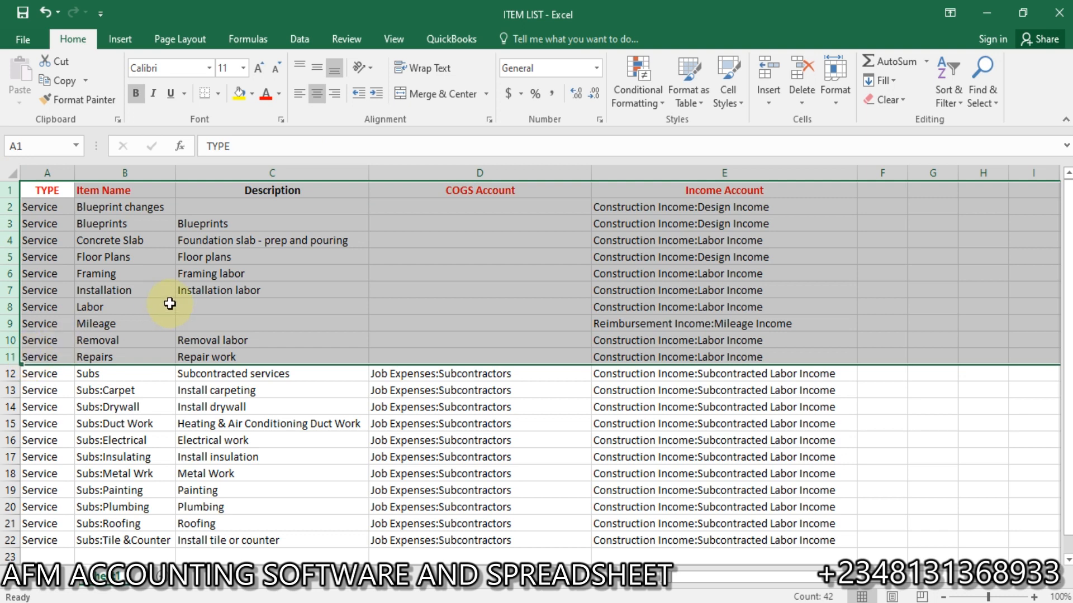
pyautogui.click(170, 303)
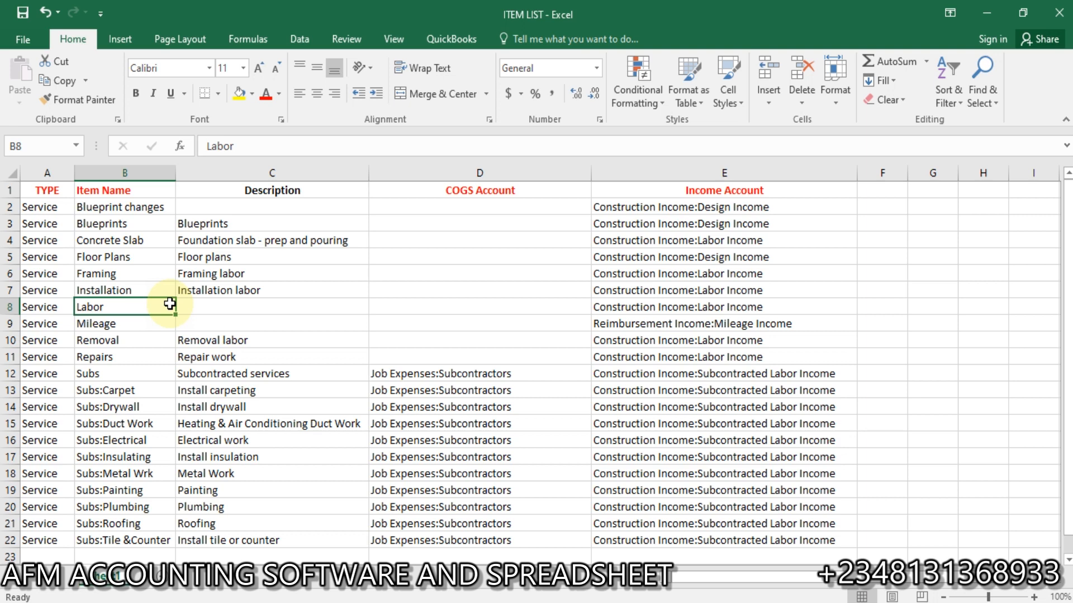
pyautogui.click(150, 388)
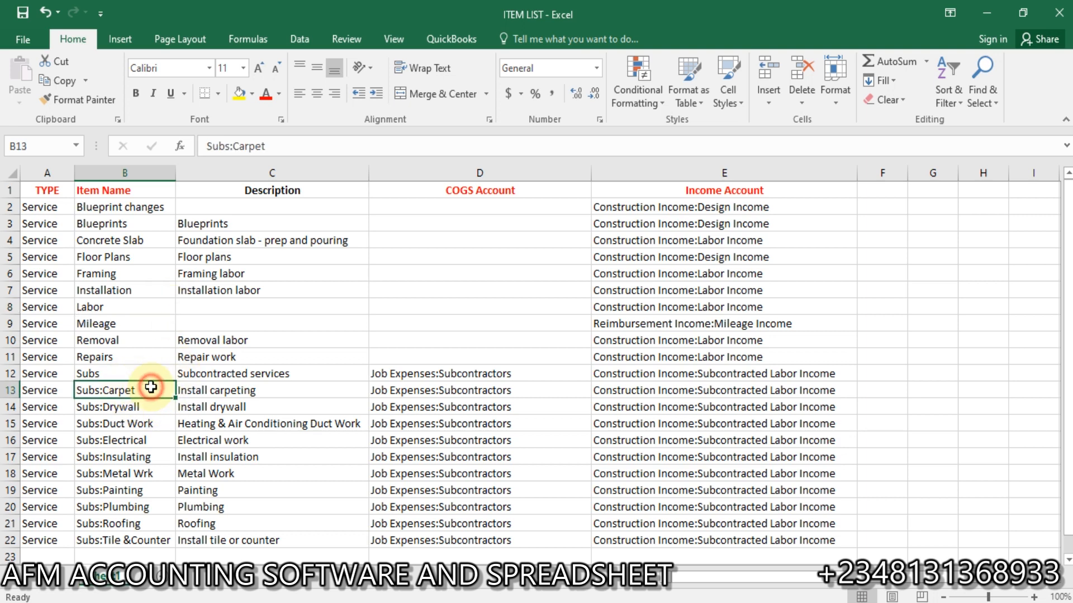
pyautogui.click(472, 405)
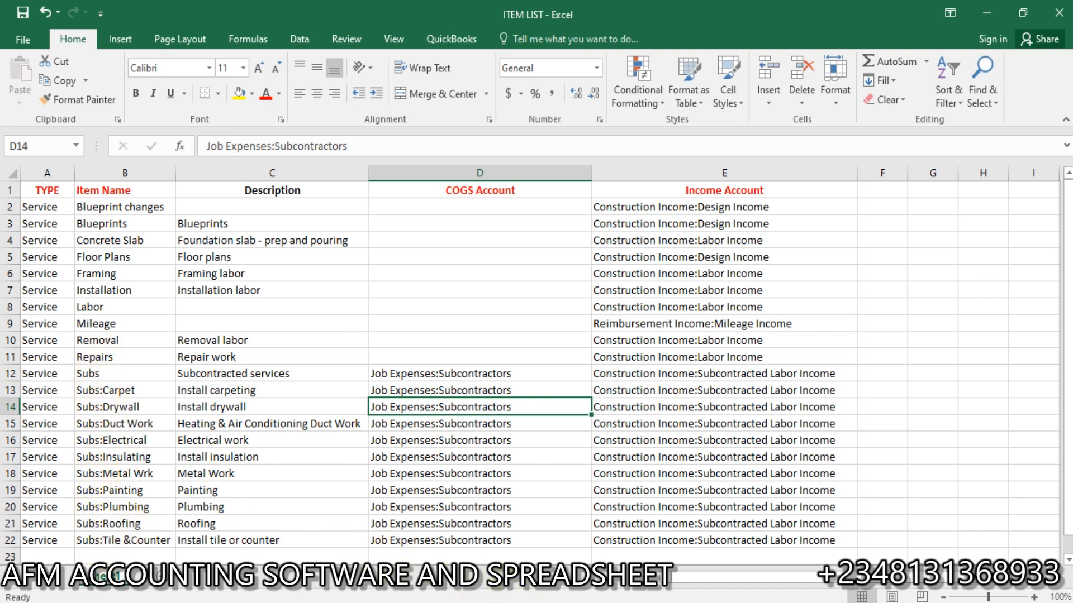
# Step: Switch to QuickBooks, name the new service item Subs and look through the accounts available for it
pyautogui.click(529, 602)
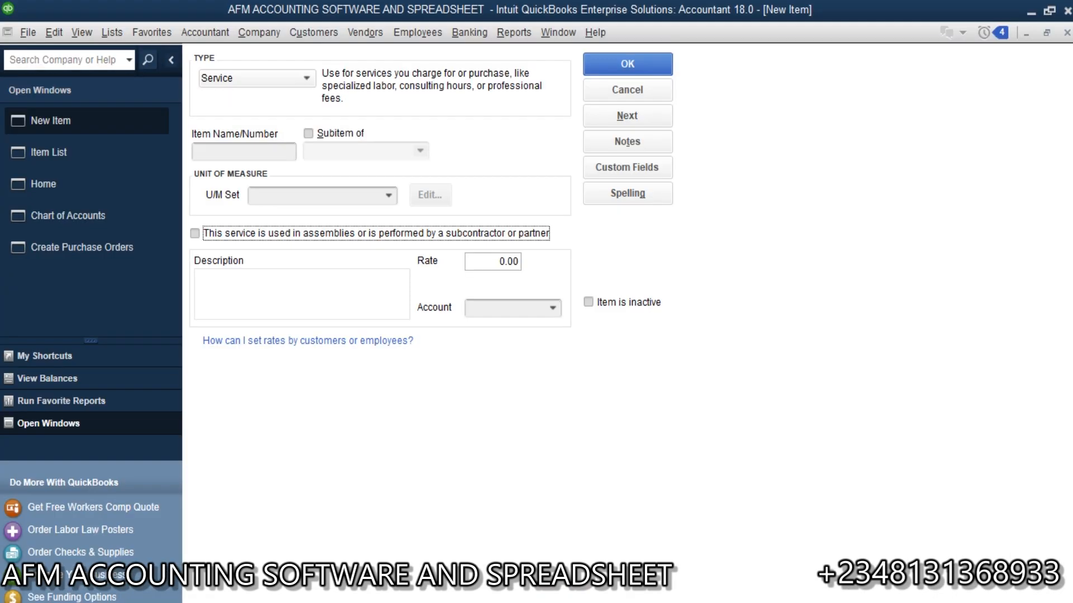
pyautogui.click(256, 147)
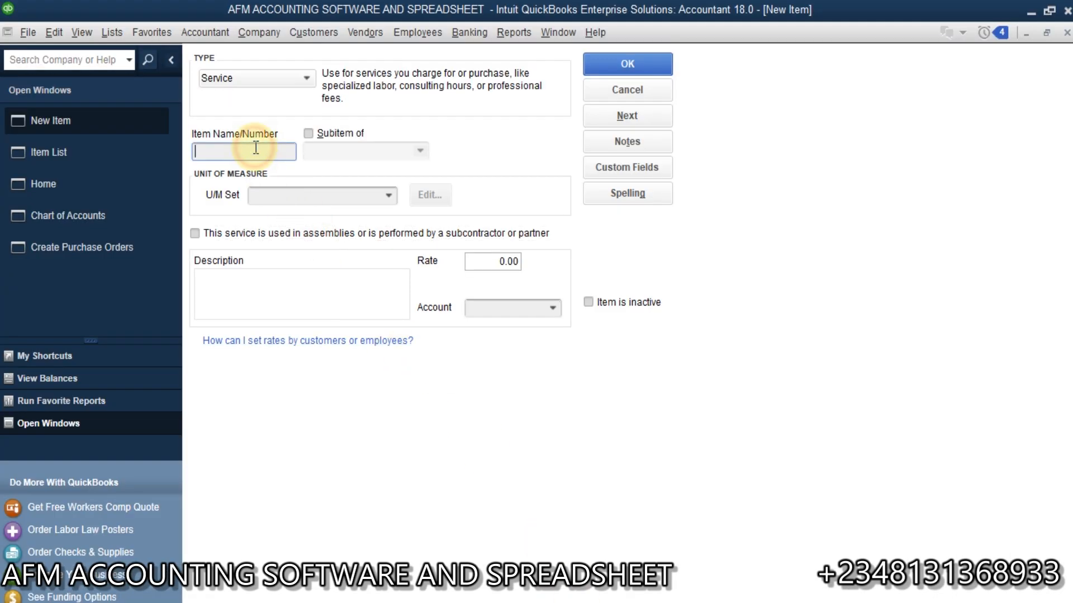
pyautogui.write('Subs')
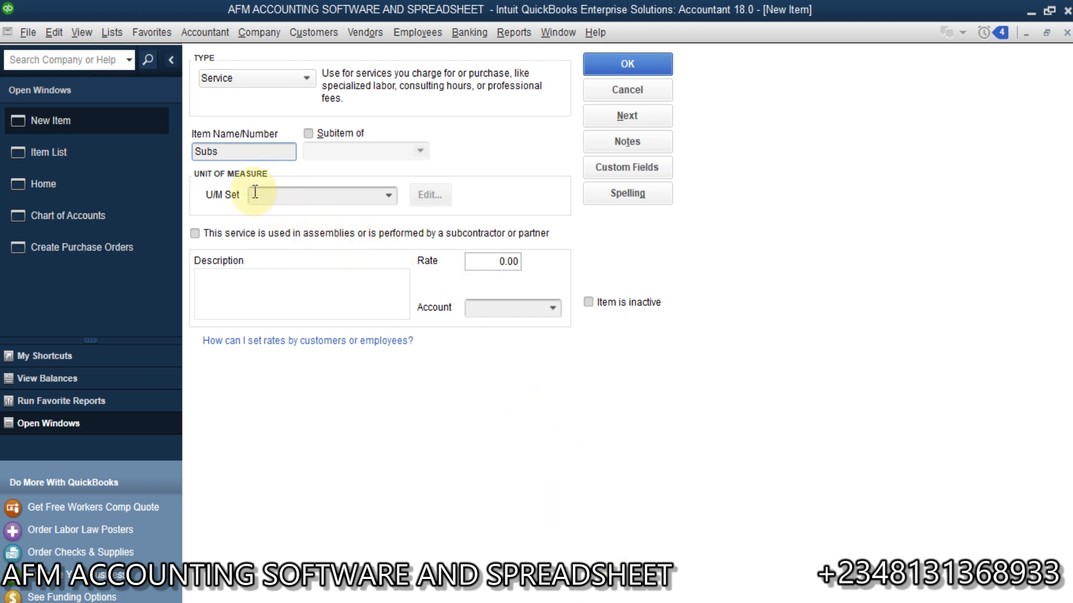
pyautogui.click(552, 308)
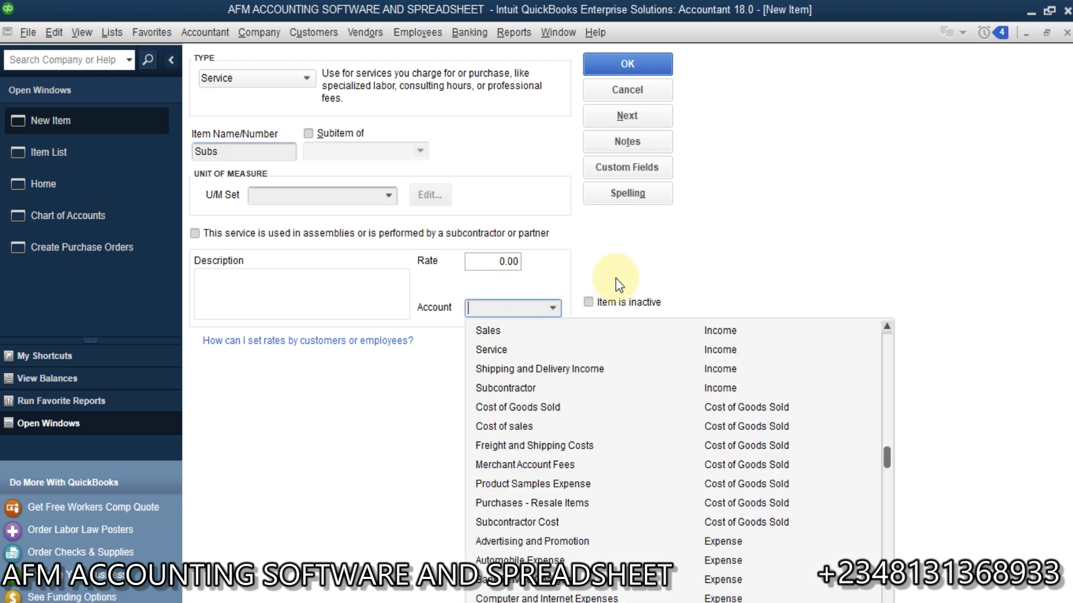
pyautogui.click(414, 512)
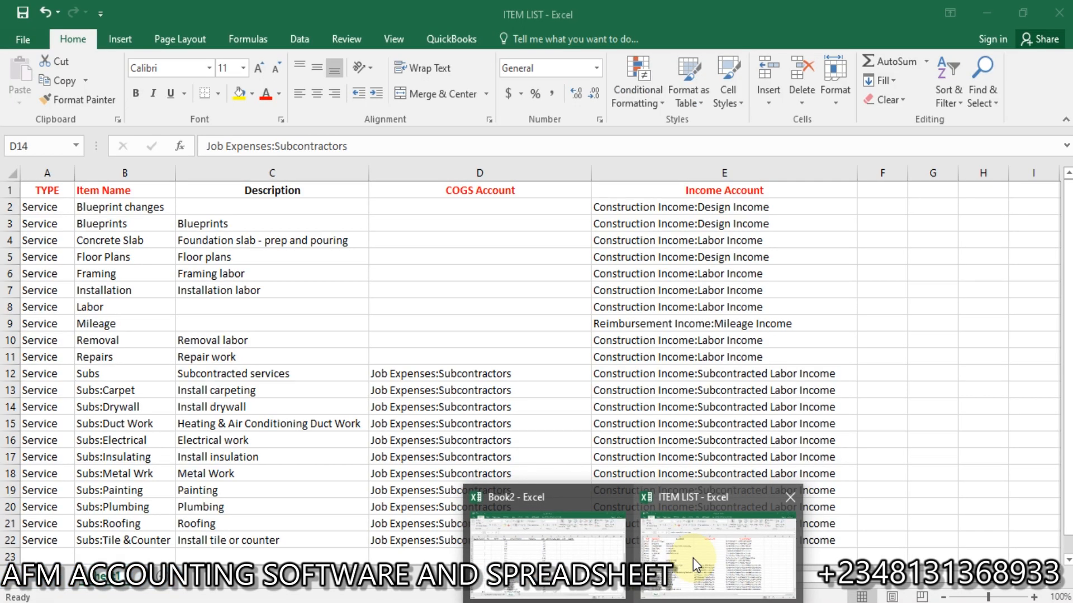
# Step: Switch to the ITEM LIST workbook in Excel and check the description, COGS account and income account of the subcontracted items
pyautogui.click(692, 558)
pyautogui.click(247, 373)
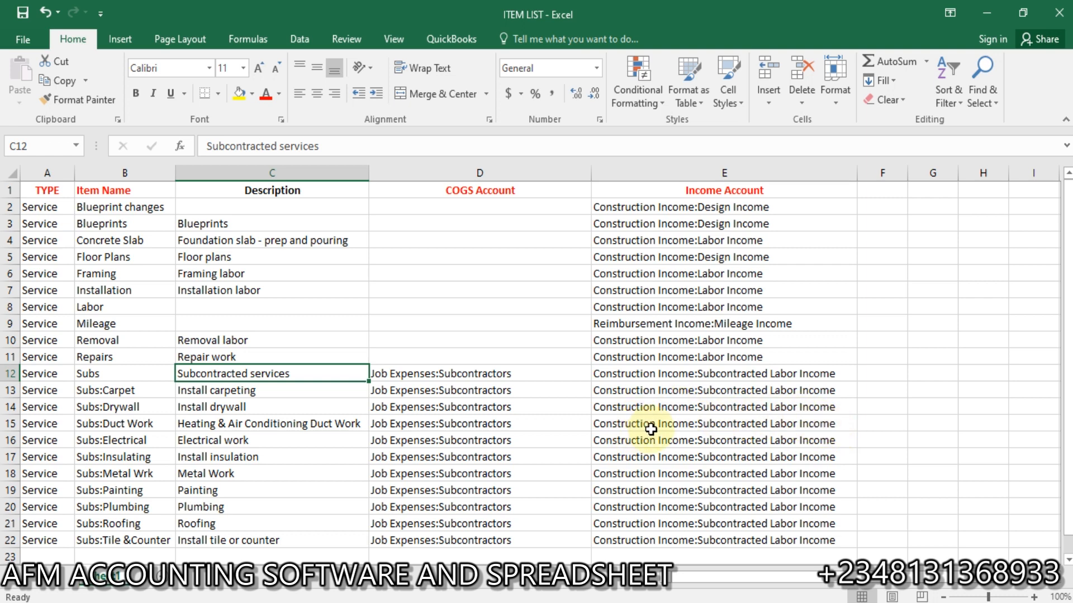
pyautogui.click(441, 384)
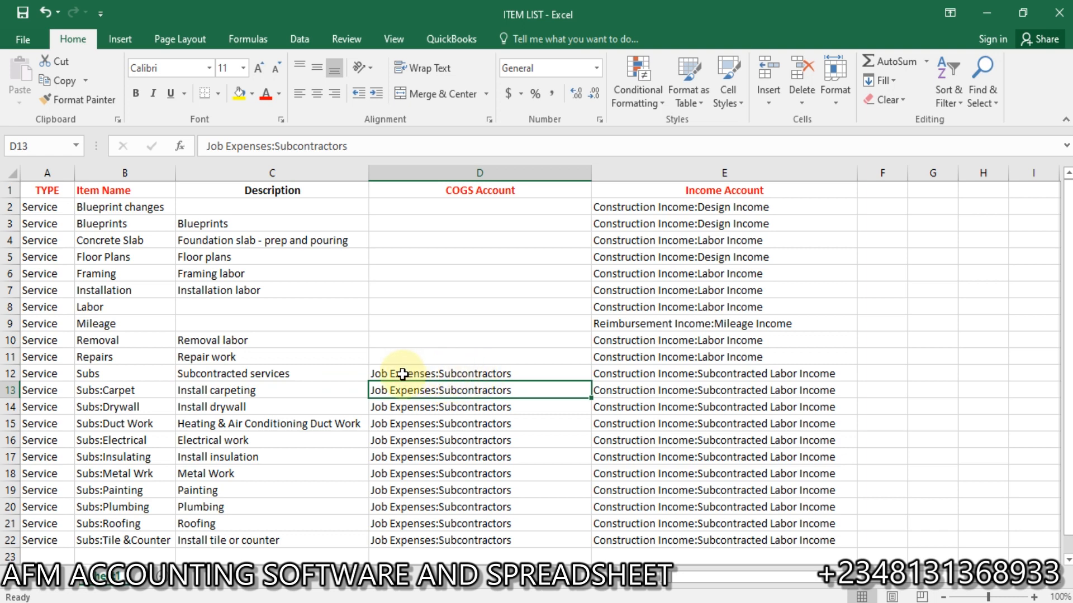
pyautogui.click(648, 390)
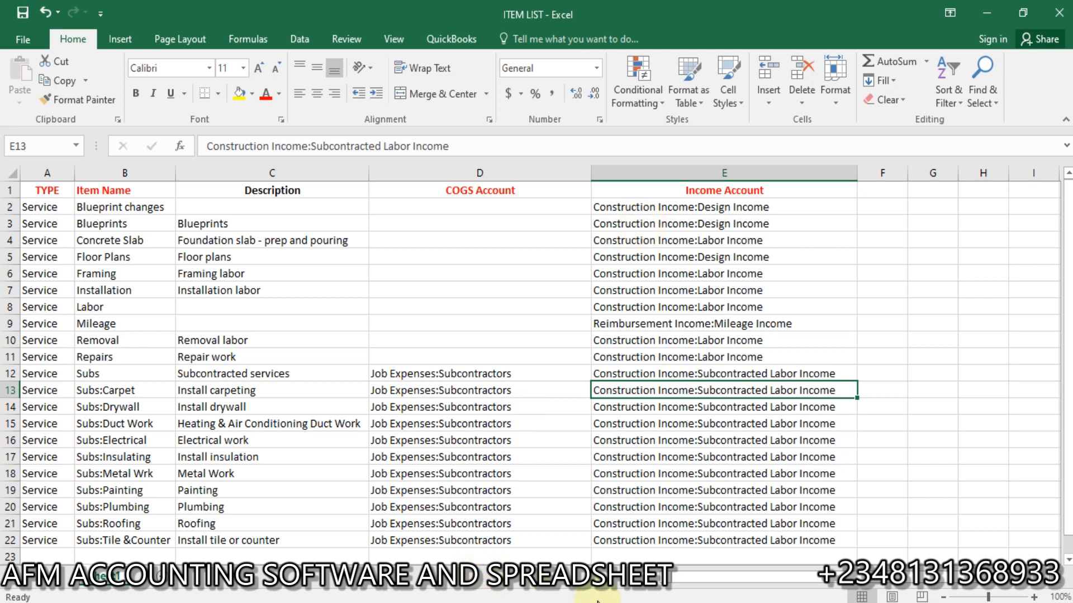
# Step: Switch to QuickBooks and add an Income account named Construction income to the chart of accounts, continuing with another new account
pyautogui.moveTo(593, 593)
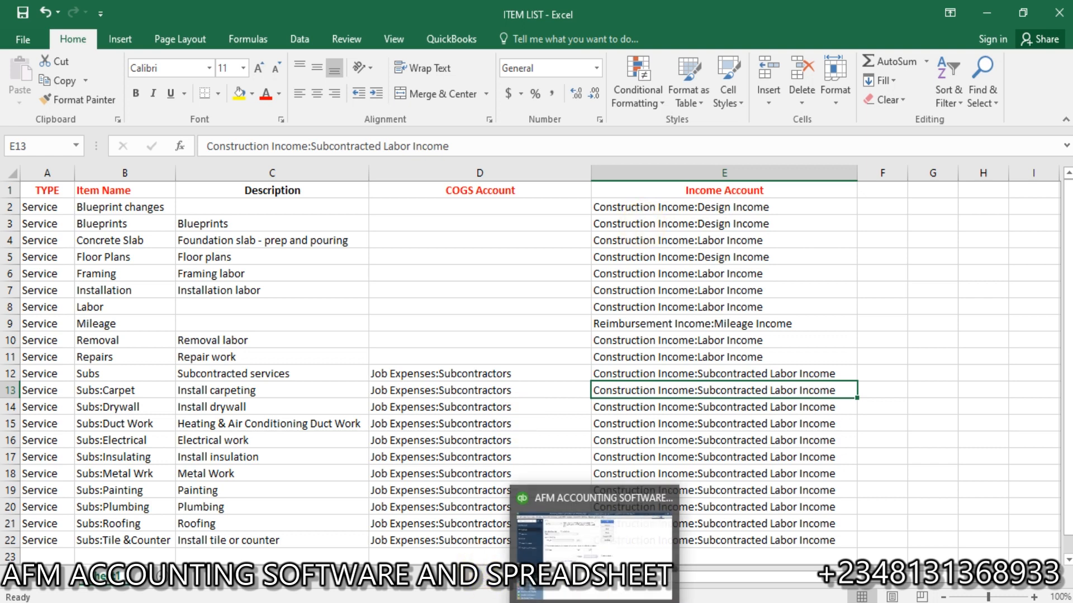
pyautogui.click(587, 547)
pyautogui.click(101, 210)
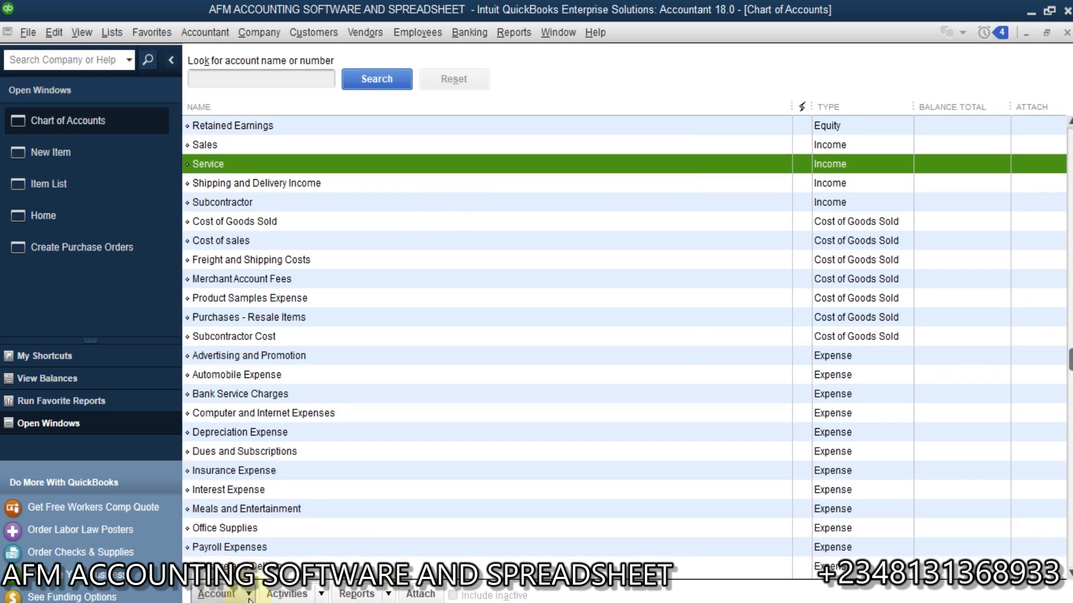
pyautogui.click(217, 594)
pyautogui.click(289, 352)
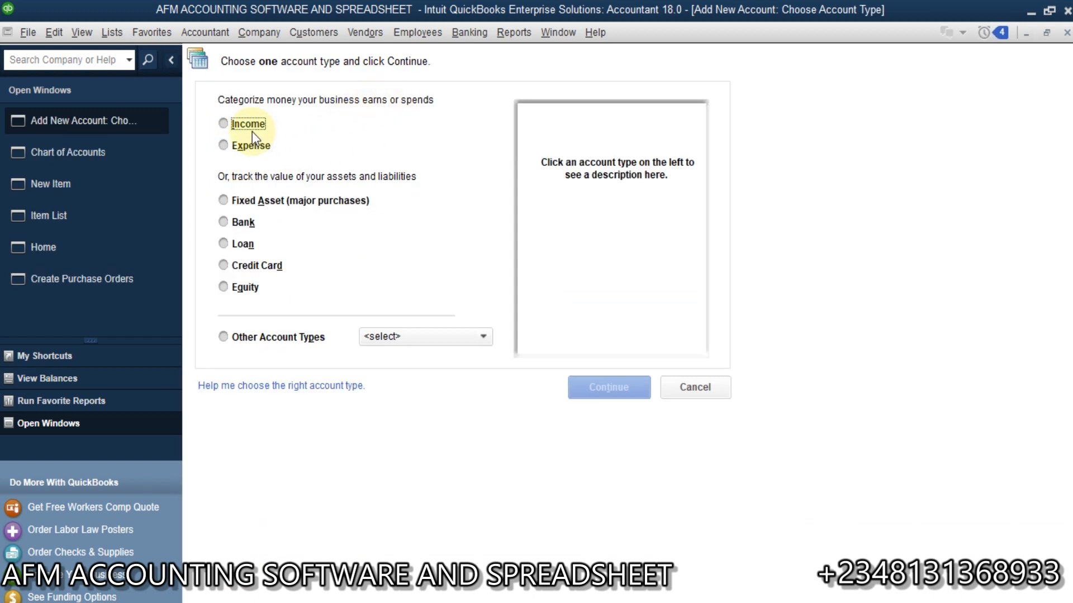
pyautogui.click(234, 124)
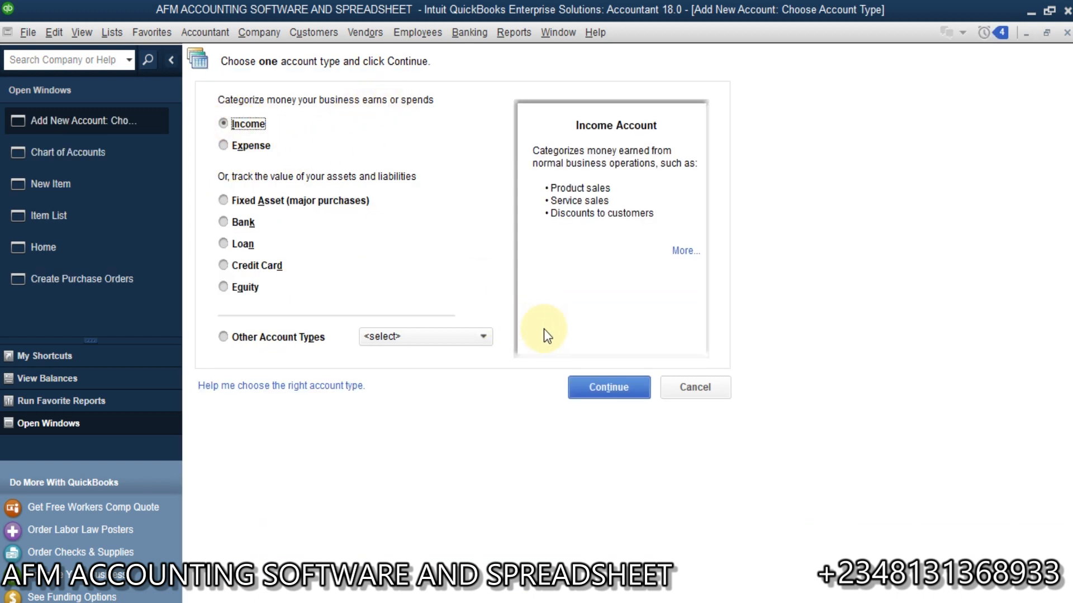
pyautogui.click(617, 388)
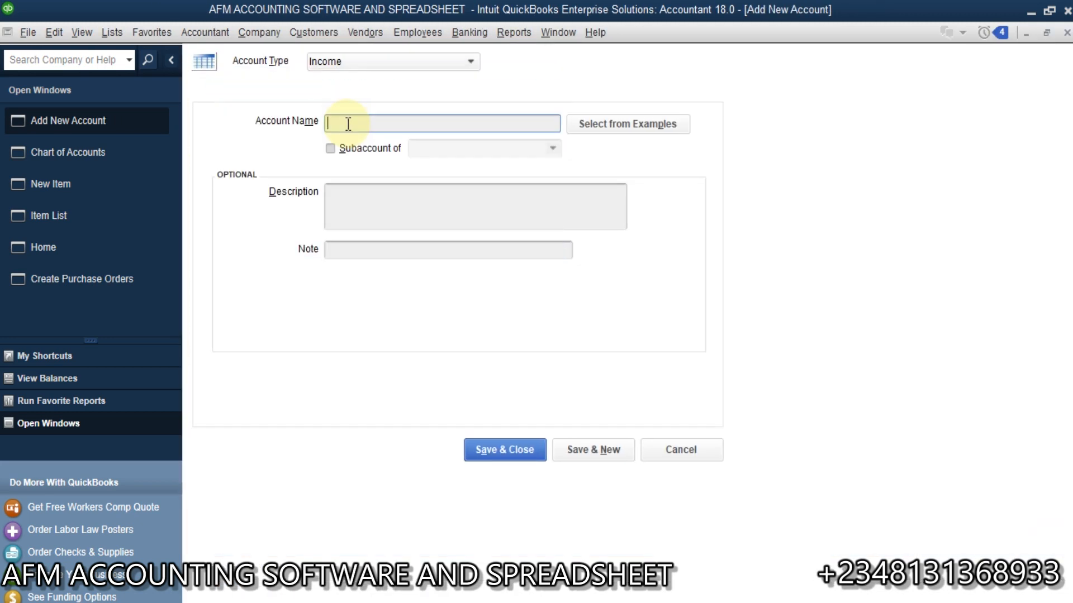
pyautogui.write('Construction income')
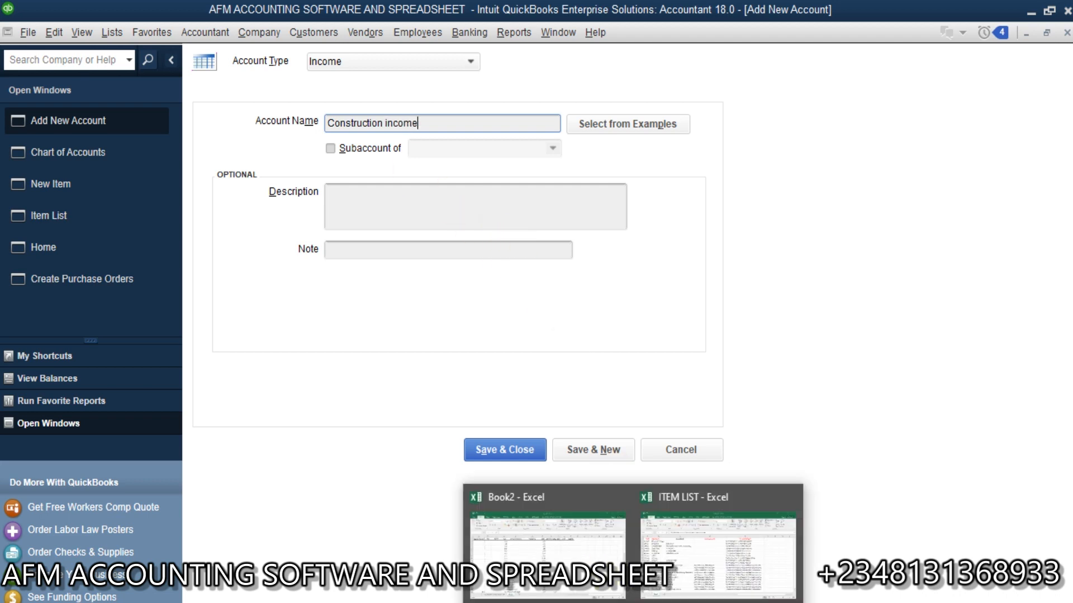
pyautogui.click(672, 569)
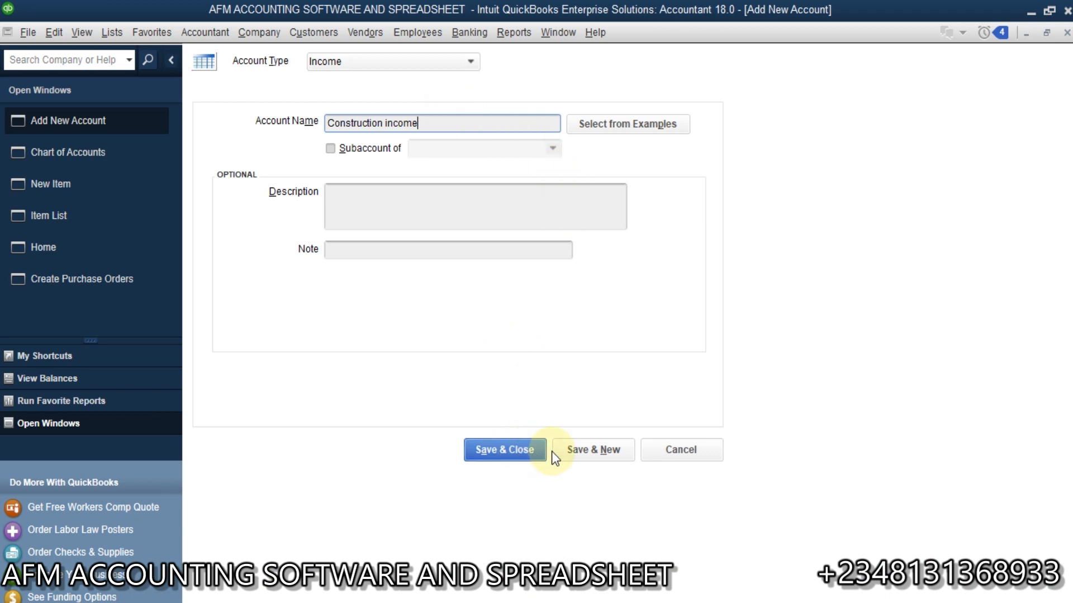
pyautogui.click(569, 449)
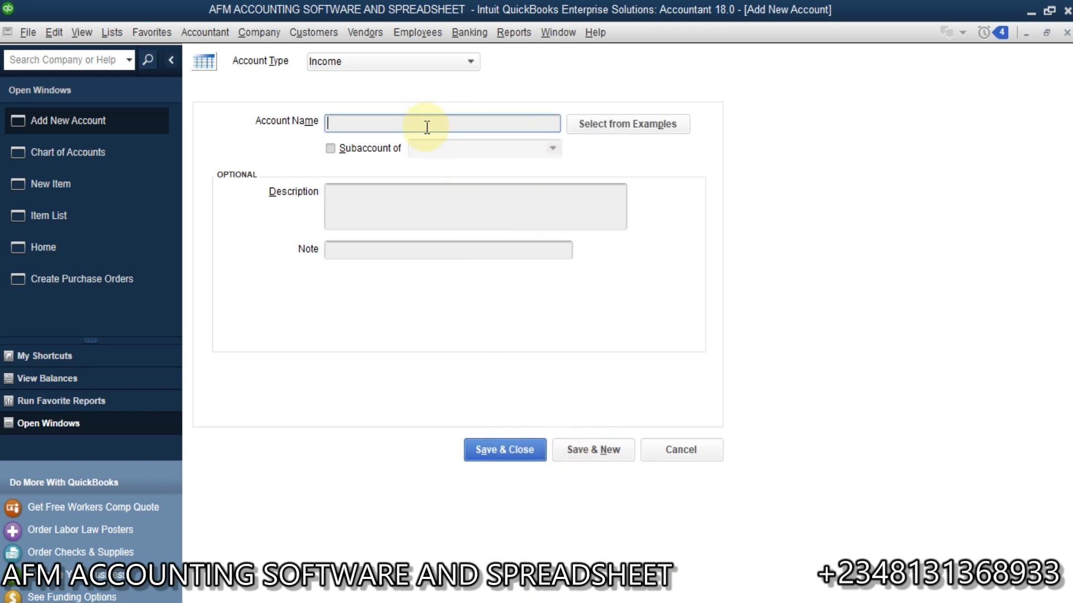
# Step: Add an Income account named Design Income as a subaccount of Construction income, and continue with another new account
pyautogui.write('Design Income')
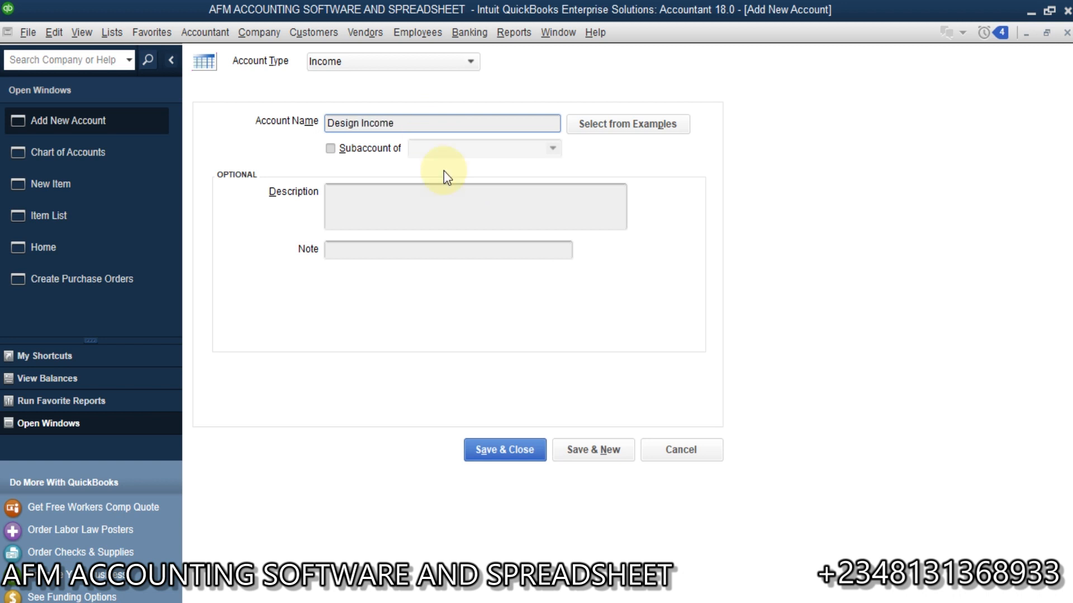
pyautogui.moveTo(625, 597)
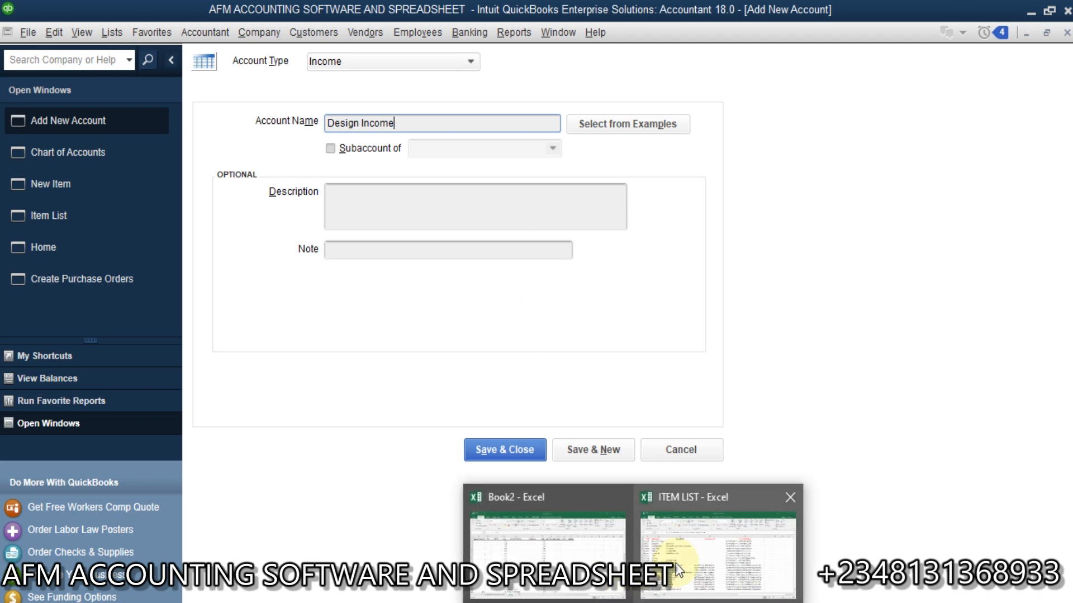
pyautogui.moveTo(676, 563)
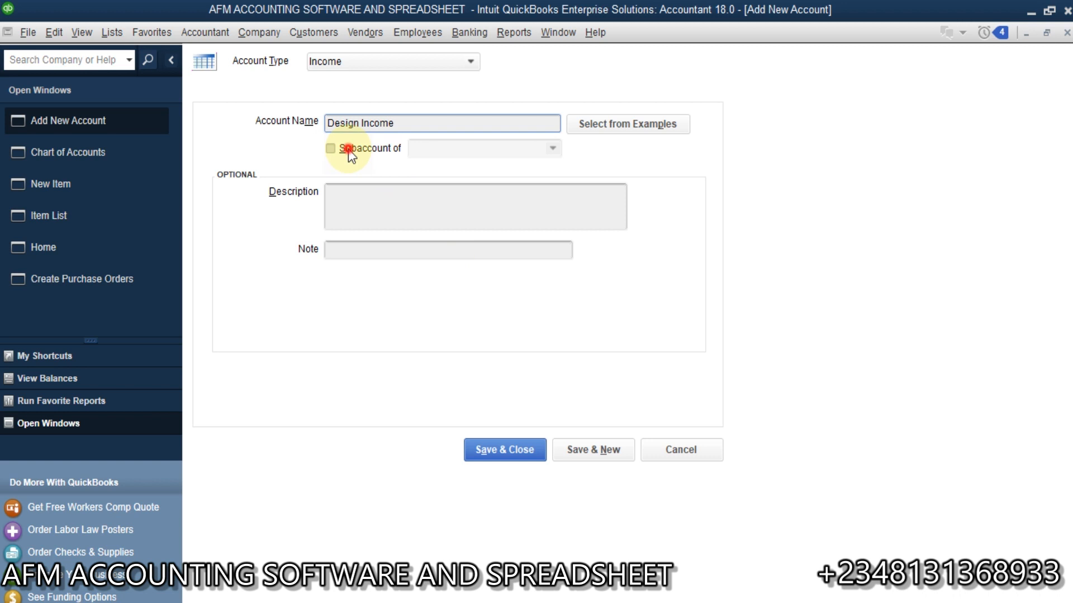
pyautogui.click(348, 148)
pyautogui.click(519, 149)
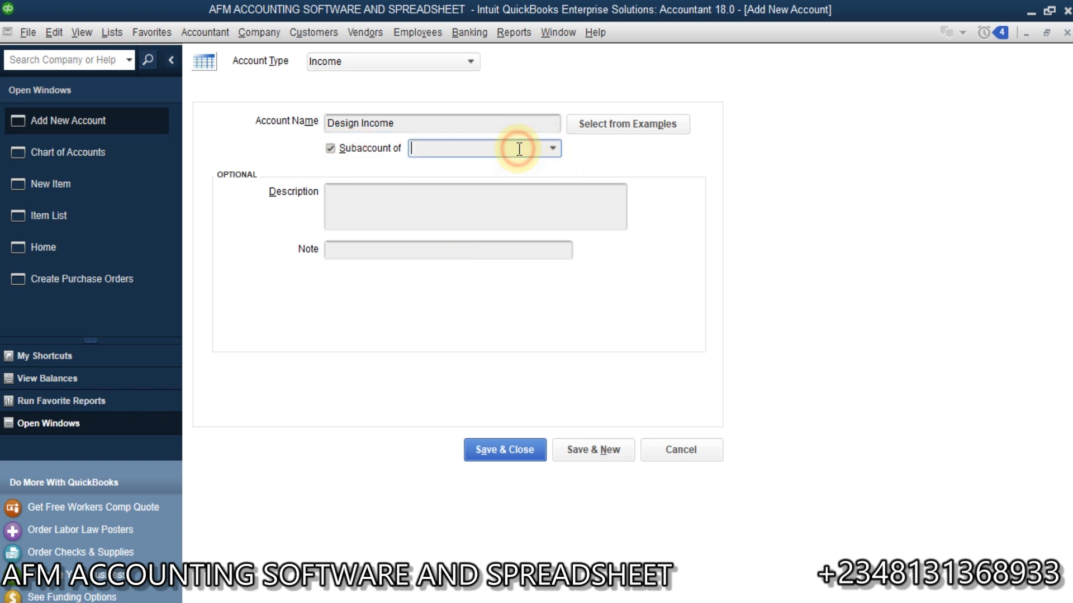
pyautogui.write('Construction income')
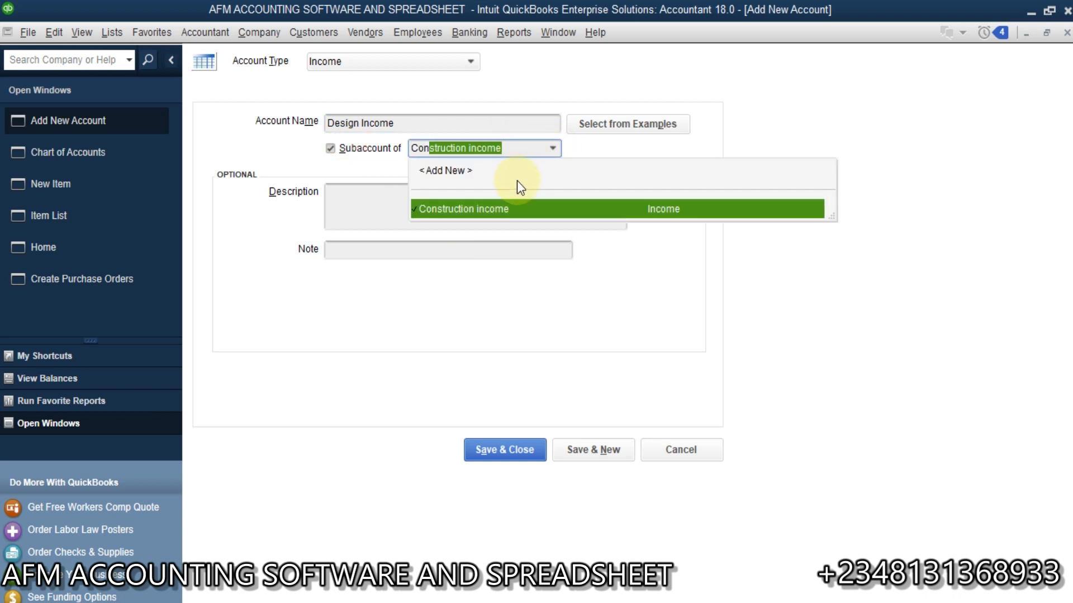
pyautogui.click(517, 208)
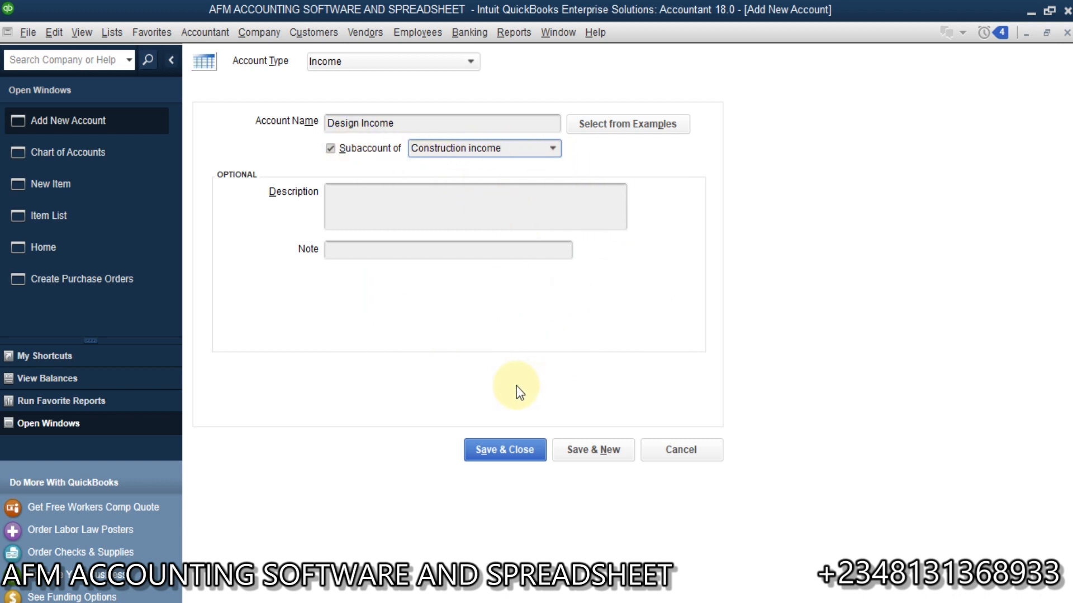
pyautogui.click(587, 454)
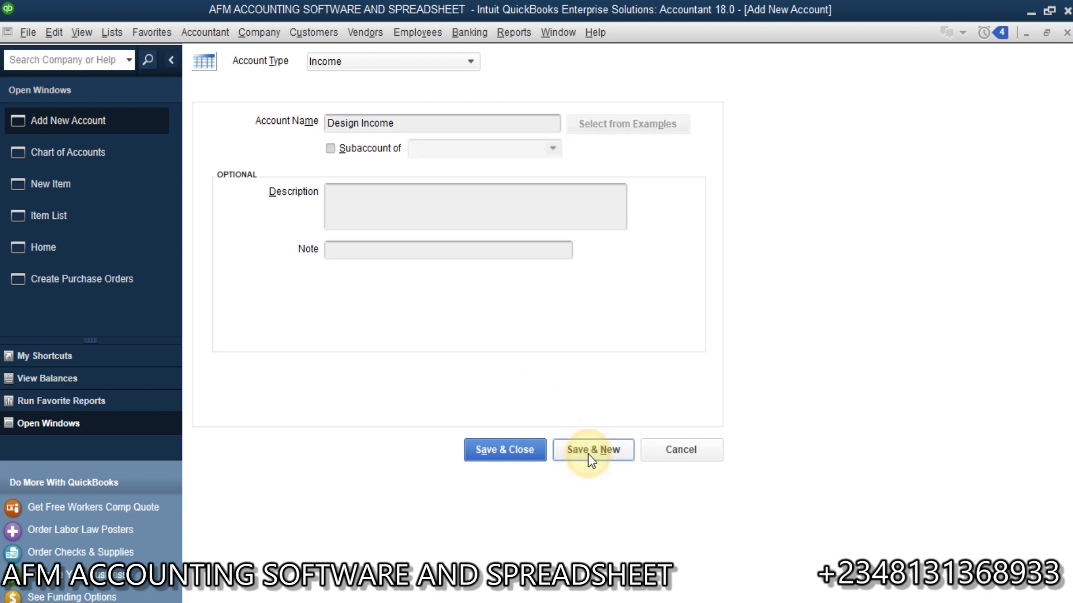
# Step: Switch to the ITEM LIST workbook in Excel and copy the Mileage item's income account text, Reimbursement Income:Mileage Income
pyautogui.moveTo(634, 593)
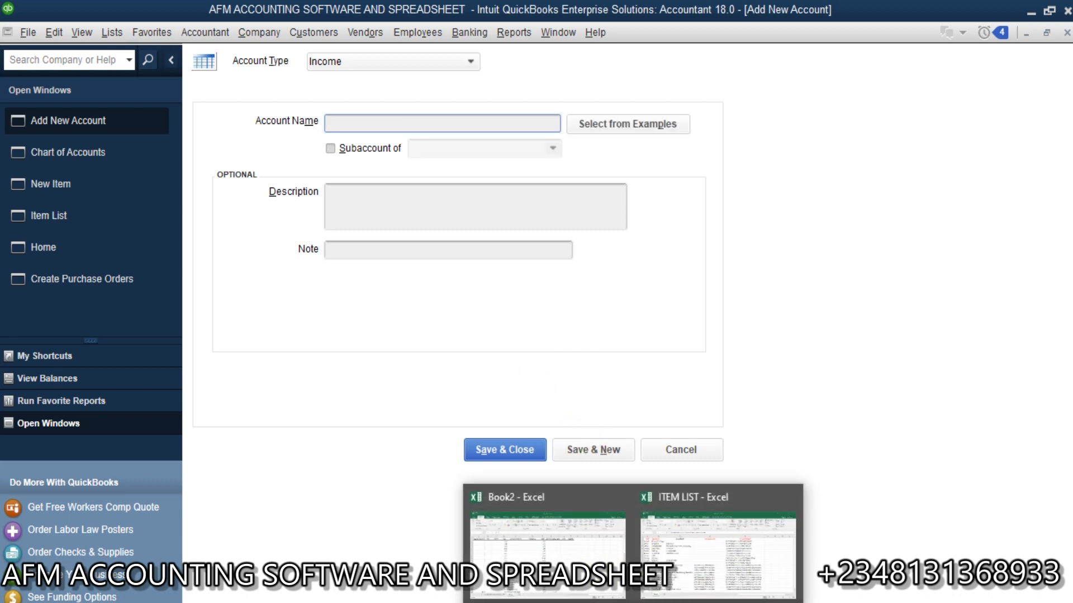
pyautogui.click(684, 553)
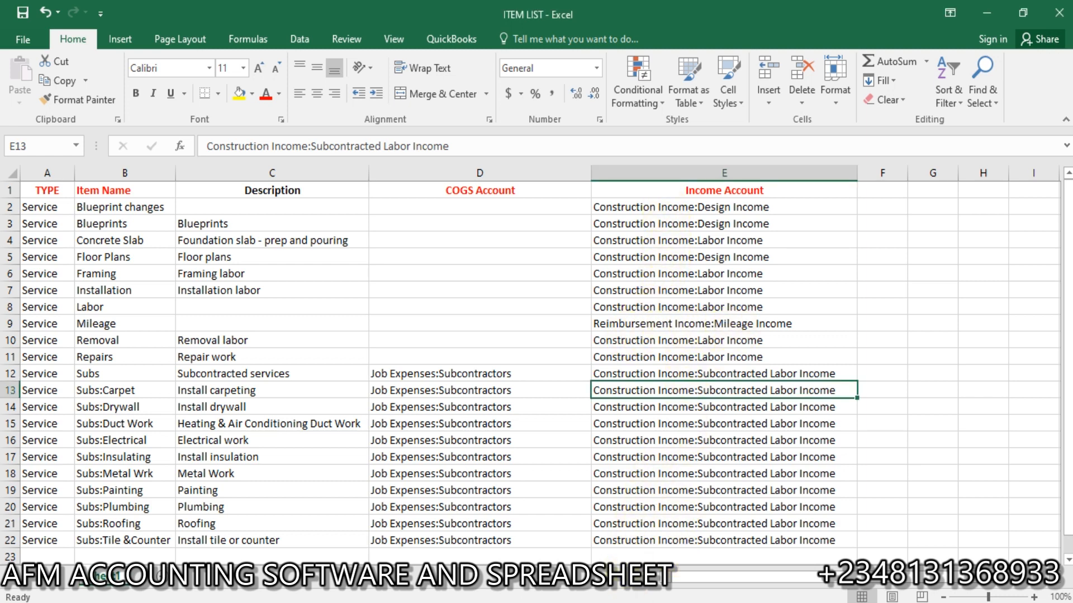
pyautogui.moveTo(634, 593)
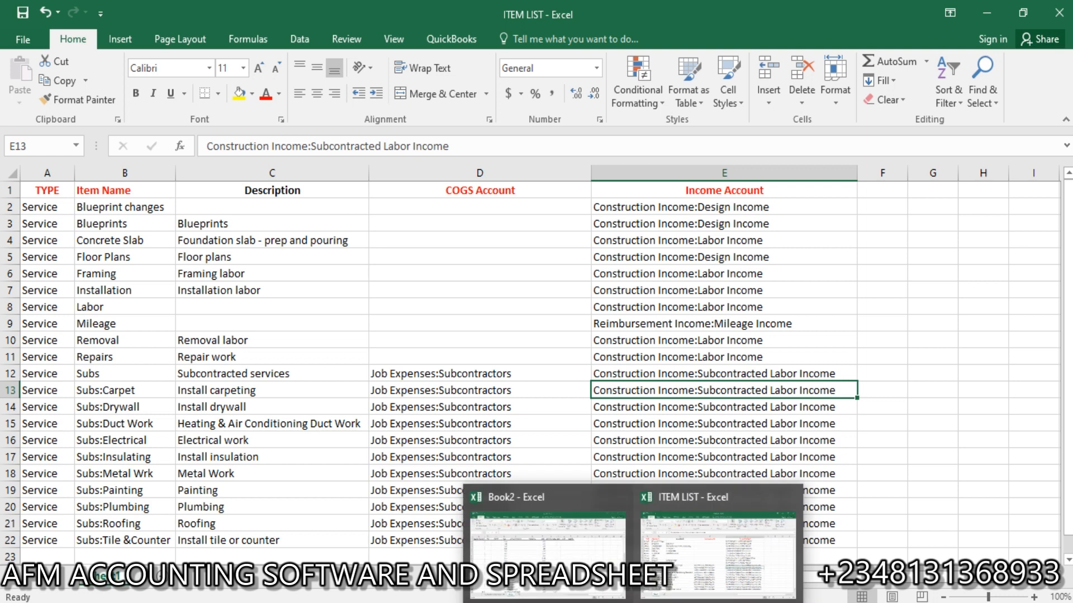
pyautogui.click(604, 325)
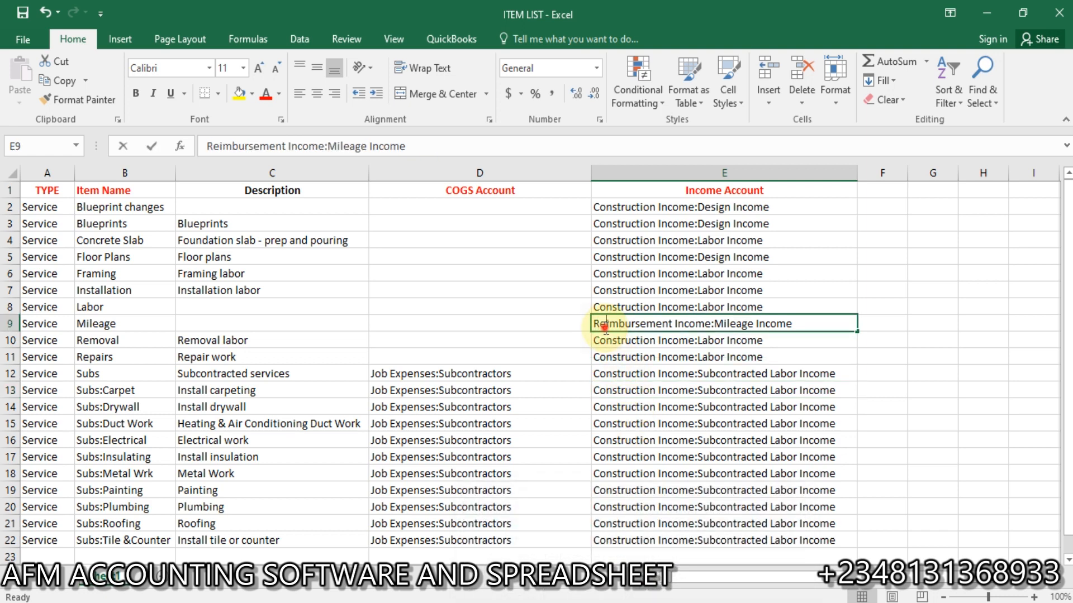
pyautogui.doubleClick(605, 325)
pyautogui.moveTo(604, 325); pyautogui.dragTo(810, 324)
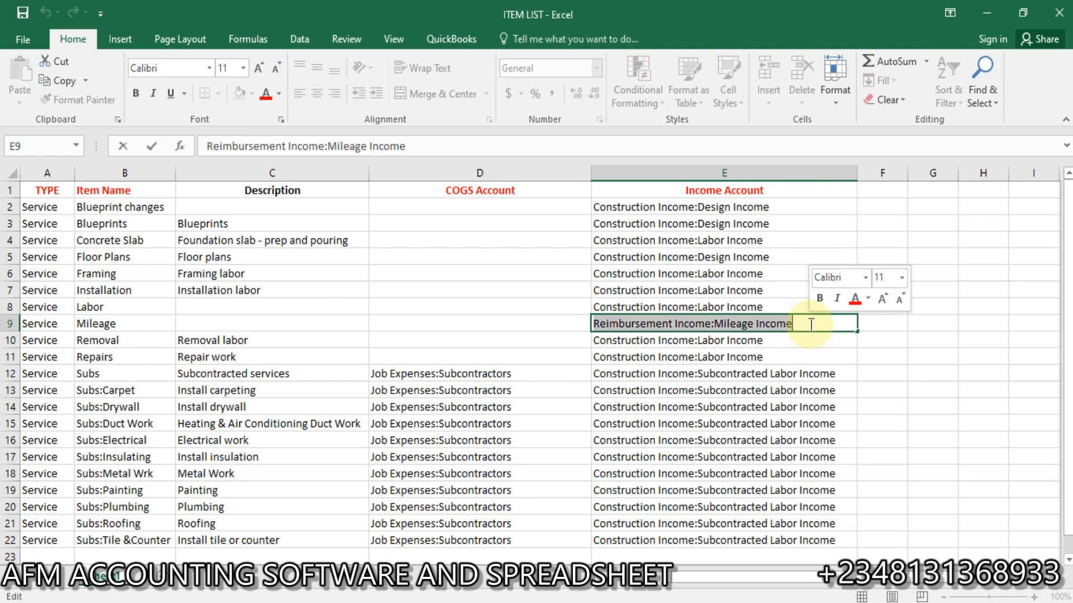
pyautogui.hotkey('ctrl', 'c')
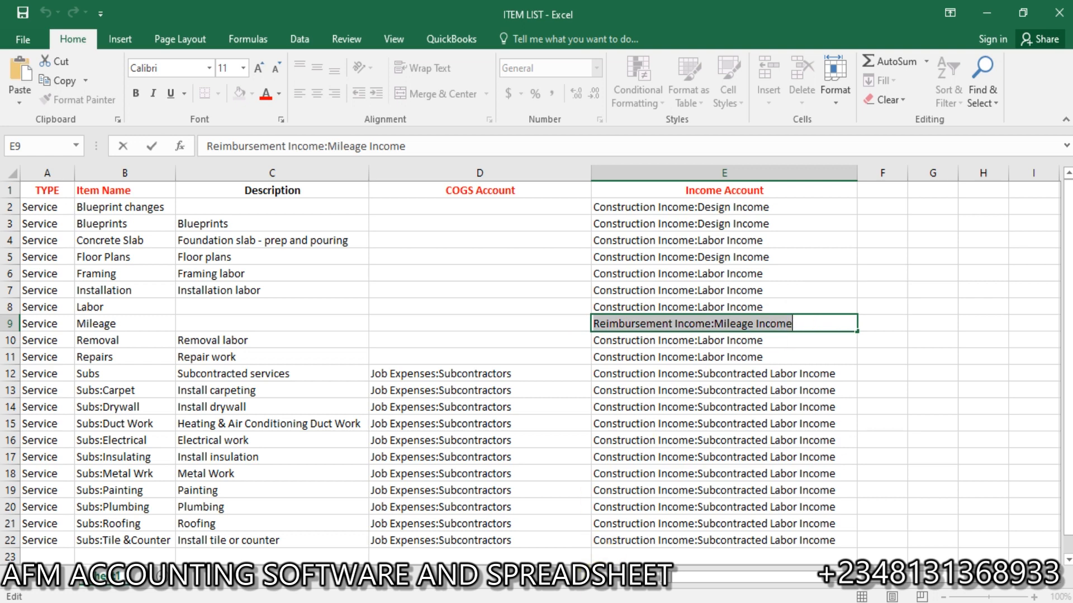
# Step: Switch to QuickBooks and add an Income account named Reimbursement Income from the copied text, continuing with another new account
pyautogui.hotkey('alt', 'Tab')
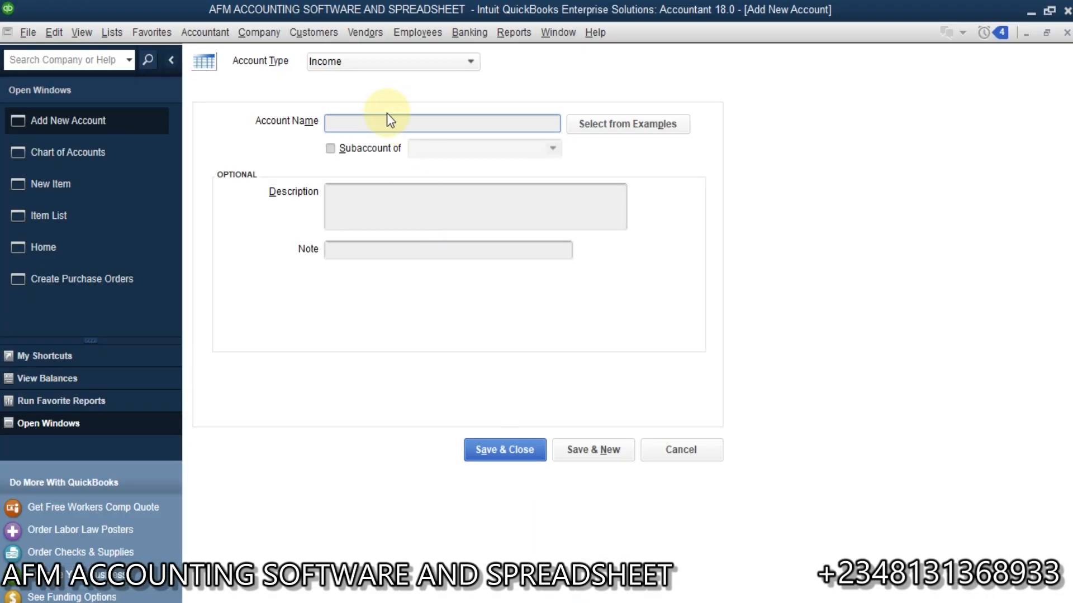
pyautogui.hotkey('ctrl', 'v')
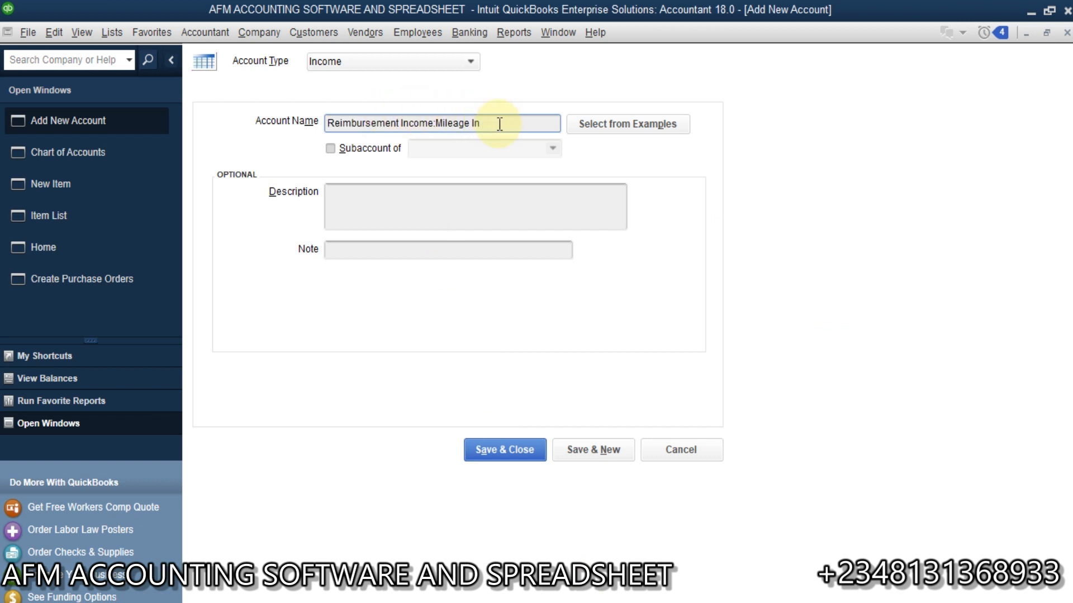
pyautogui.press('BackSpace')
pyautogui.press('BackSpace')
pyautogui.press('BackSpace')
pyautogui.press('BackSpace')
pyautogui.press('BackSpace')
pyautogui.press('BackSpace')
pyautogui.press('BackSpace')
pyautogui.press('BackSpace')
pyautogui.press('BackSpace')
pyautogui.press('BackSpace')
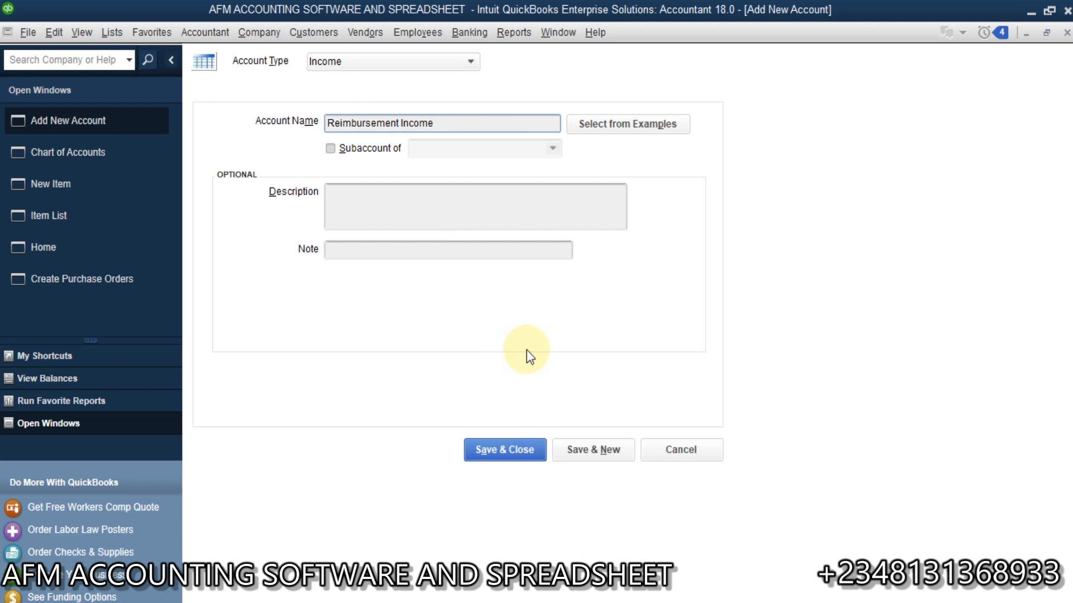
pyautogui.click(575, 458)
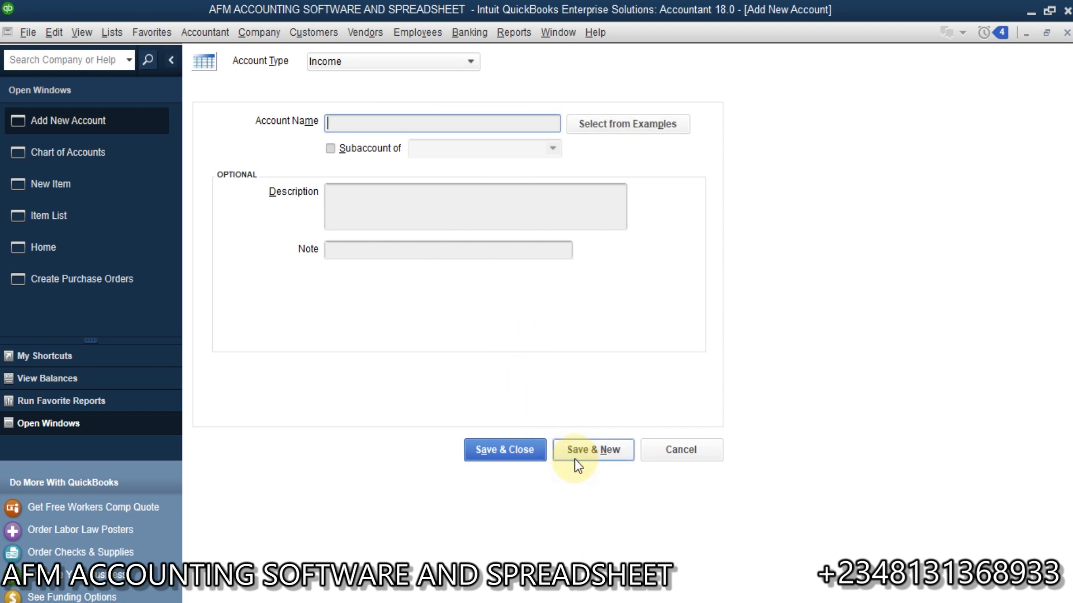
# Step: Paste the copied account text as the next account's name and edit it to Mileage Income
pyautogui.moveTo(632, 602)
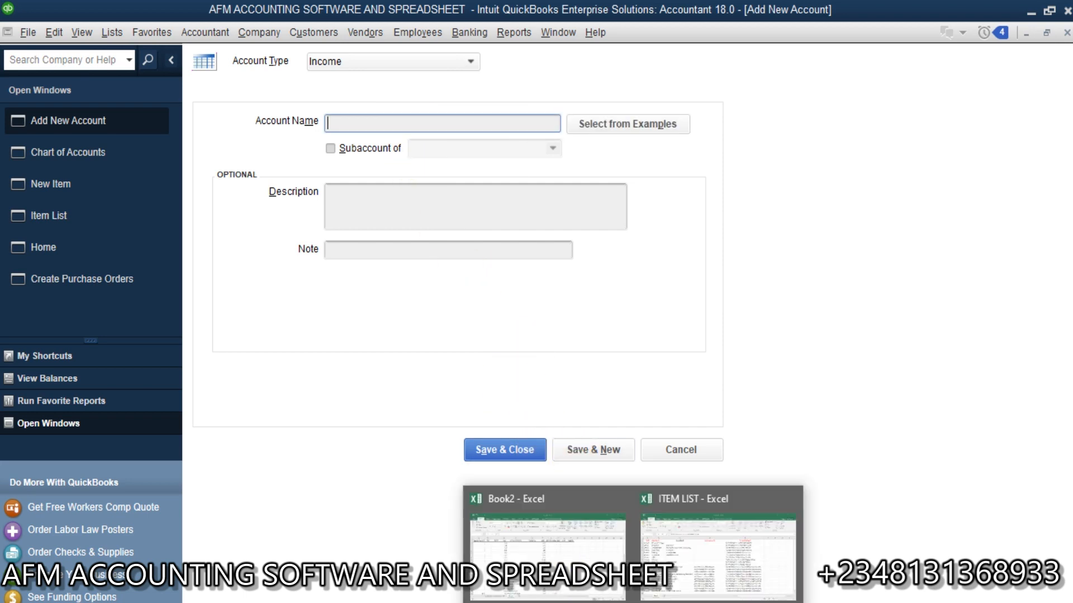
pyautogui.moveTo(676, 572)
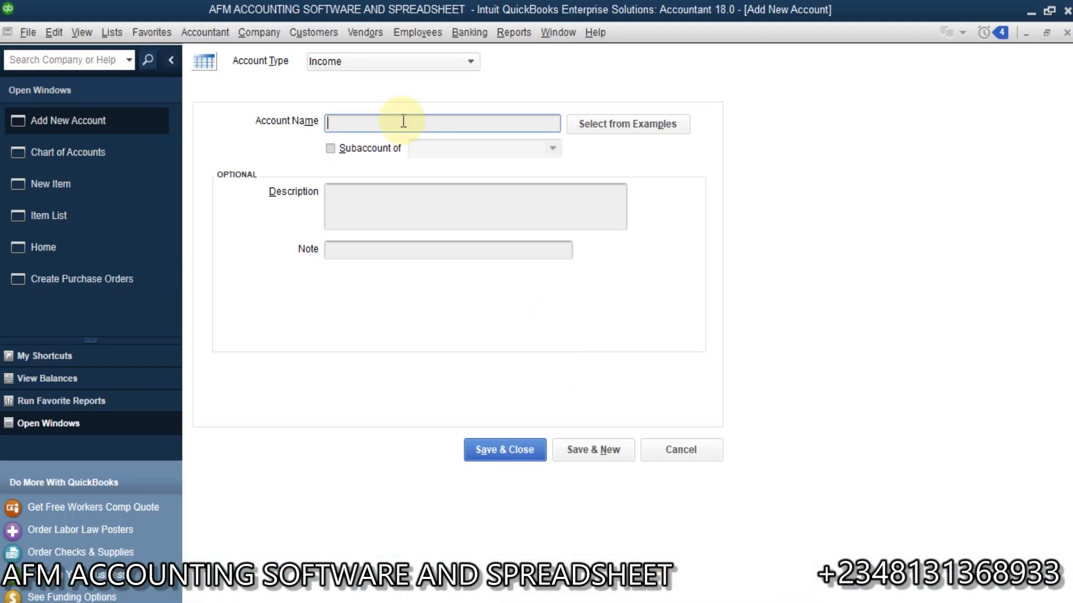
pyautogui.hotkey('ctrl', 'v')
pyautogui.click(436, 122)
pyautogui.press('BackSpace')
pyautogui.press('BackSpace')
pyautogui.press('BackSpace')
pyautogui.press('BackSpace')
pyautogui.press('BackSpace')
pyautogui.press('BackSpace')
pyautogui.press('BackSpace')
pyautogui.press('BackSpace')
pyautogui.press('BackSpace')
pyautogui.press('BackSpace')
pyautogui.press('BackSpace')
pyautogui.press('BackSpace')
pyautogui.press('BackSpace')
pyautogui.press('BackSpace')
pyautogui.press('BackSpace')
pyautogui.press('BackSpace')
pyautogui.press('BackSpace')
pyautogui.press('BackSpace')
pyautogui.press('BackSpace')
pyautogui.press('BackSpace')
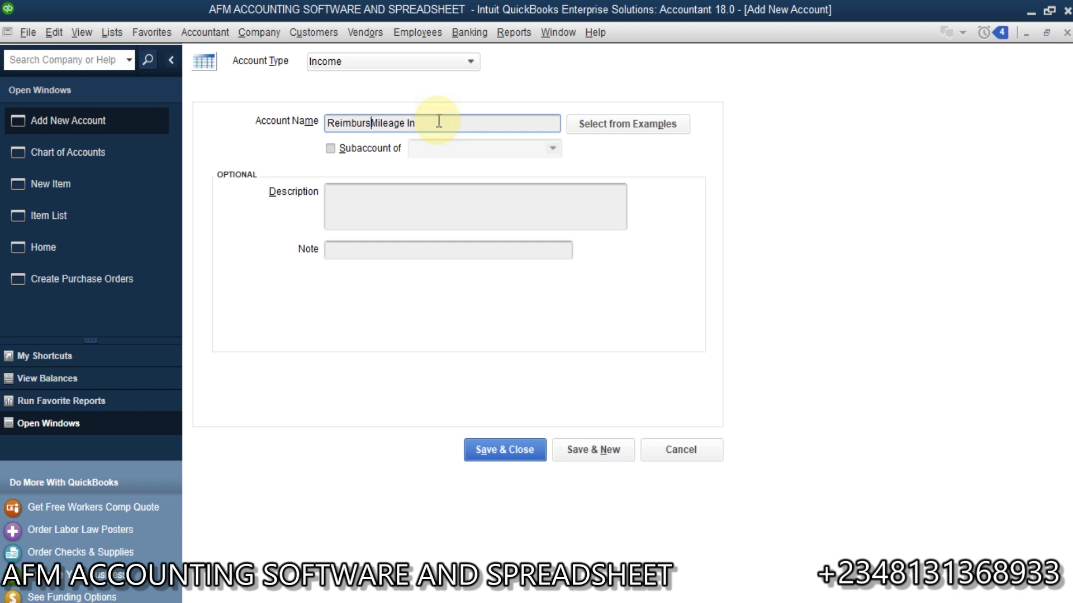
pyautogui.click(437, 122)
pyautogui.write('come')
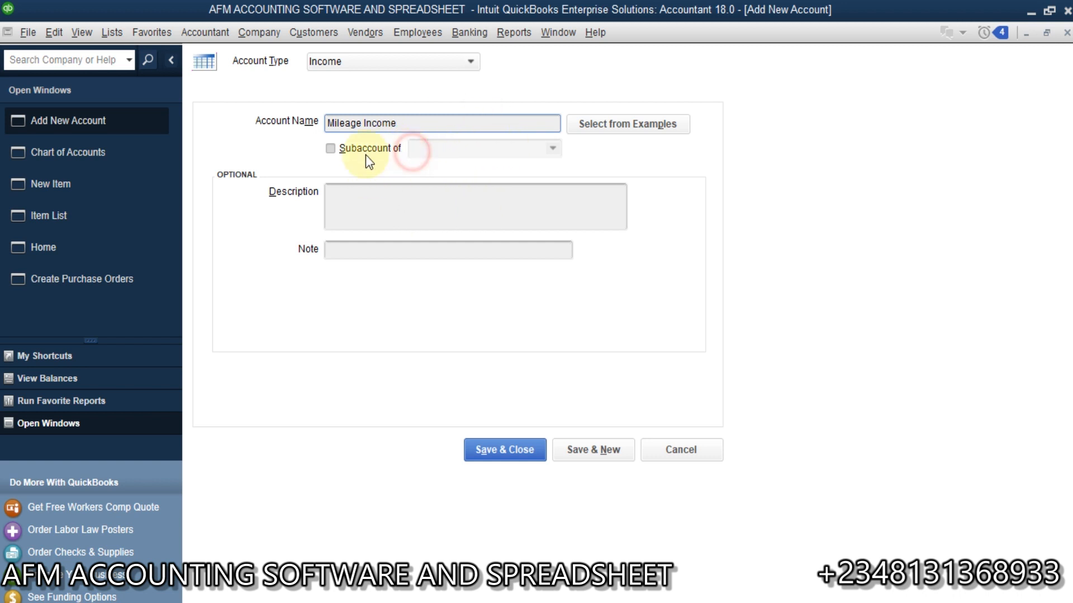
# Step: Make Mileage Income a subaccount of Reimbursement Income and save it, continuing with another new account
pyautogui.click(339, 150)
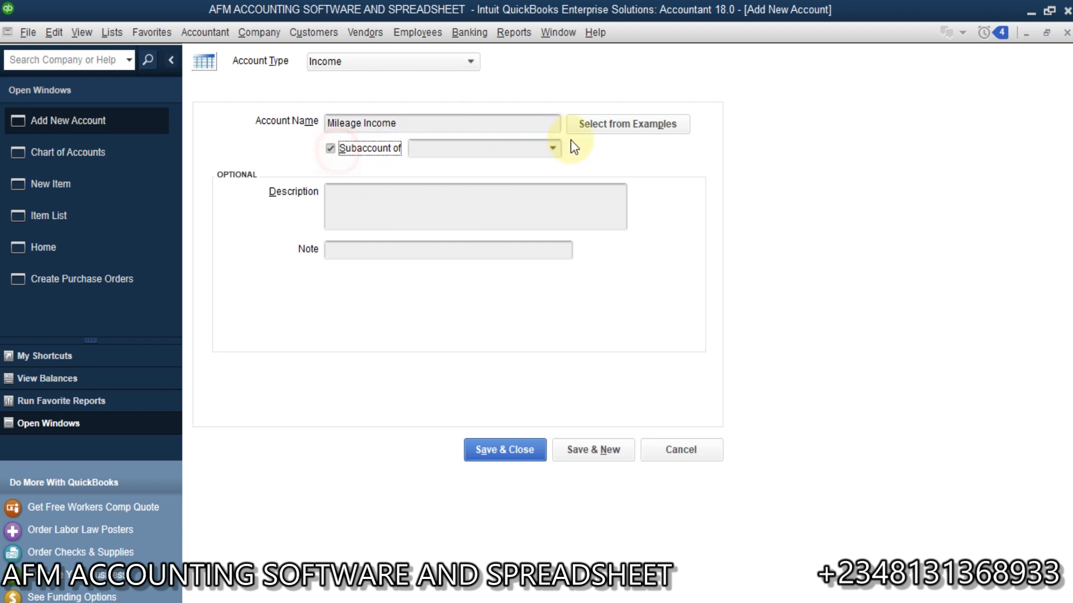
pyautogui.click(518, 153)
pyautogui.write('Reimbursement Income')
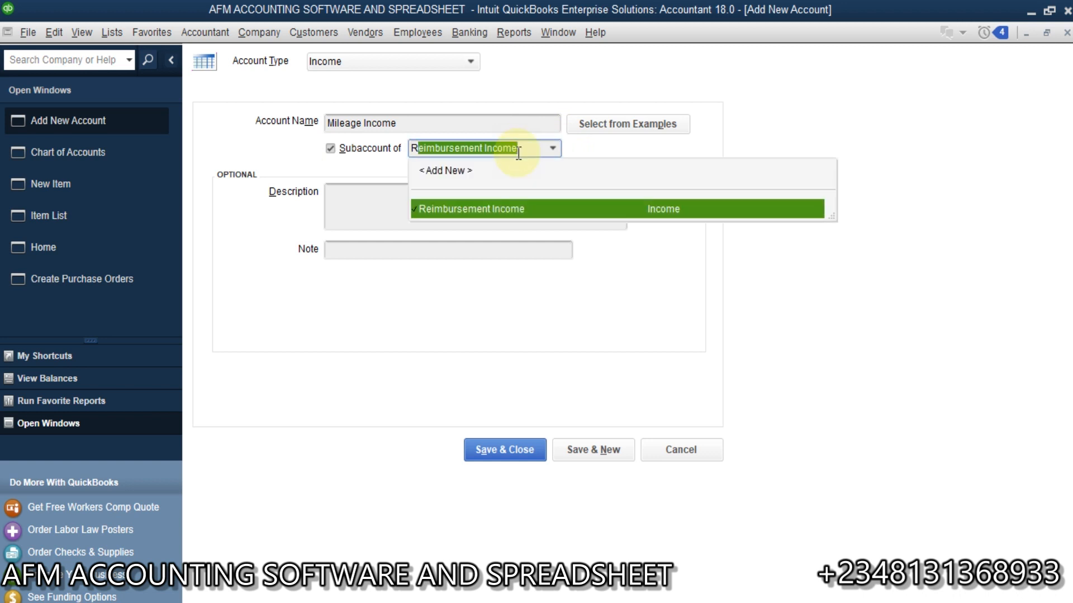
pyautogui.press('Tab')
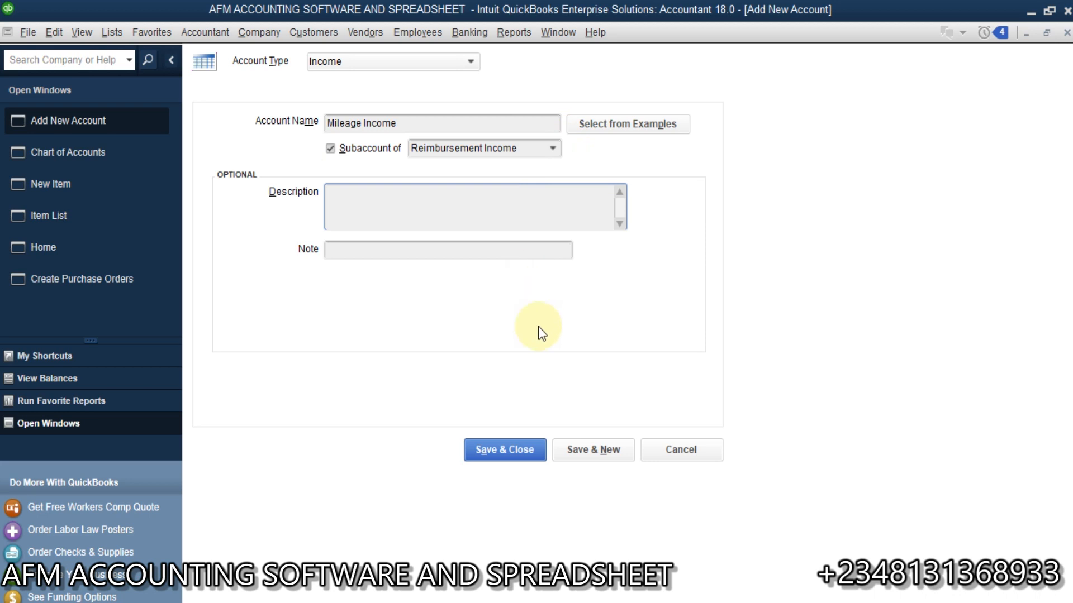
pyautogui.click(565, 450)
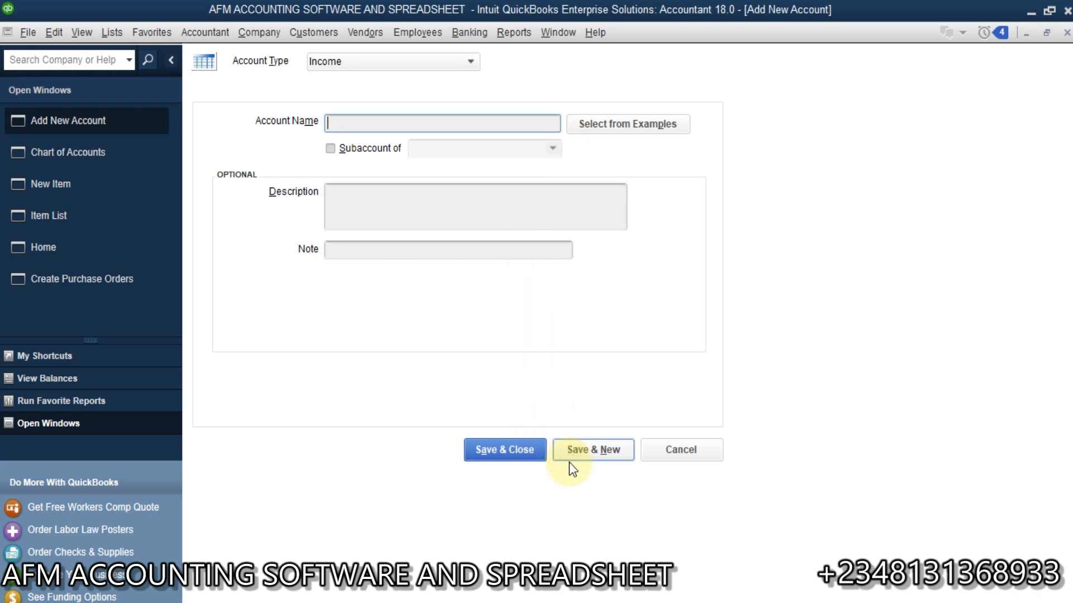
# Step: Switch to the ITEM LIST workbook in Excel and check which income accounts the remaining service items need
pyautogui.moveTo(469, 575)
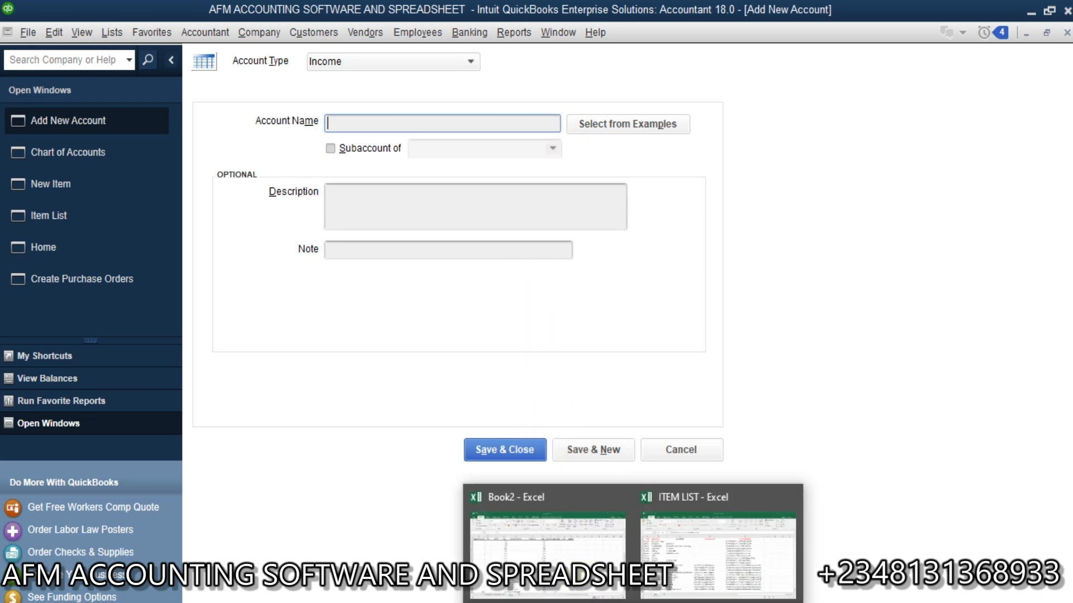
pyautogui.click(676, 564)
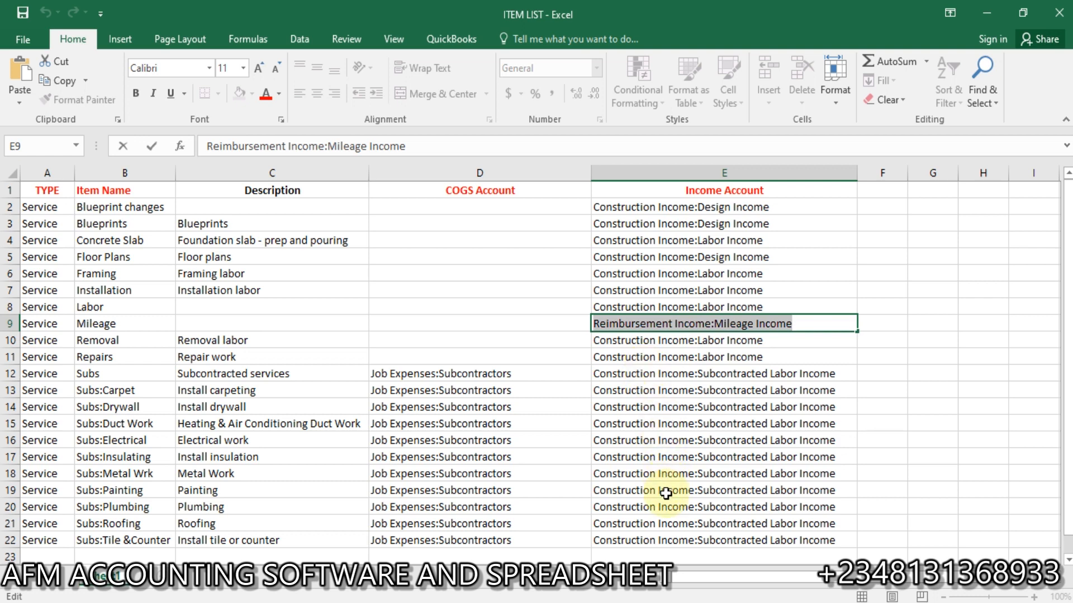
pyautogui.press('End')
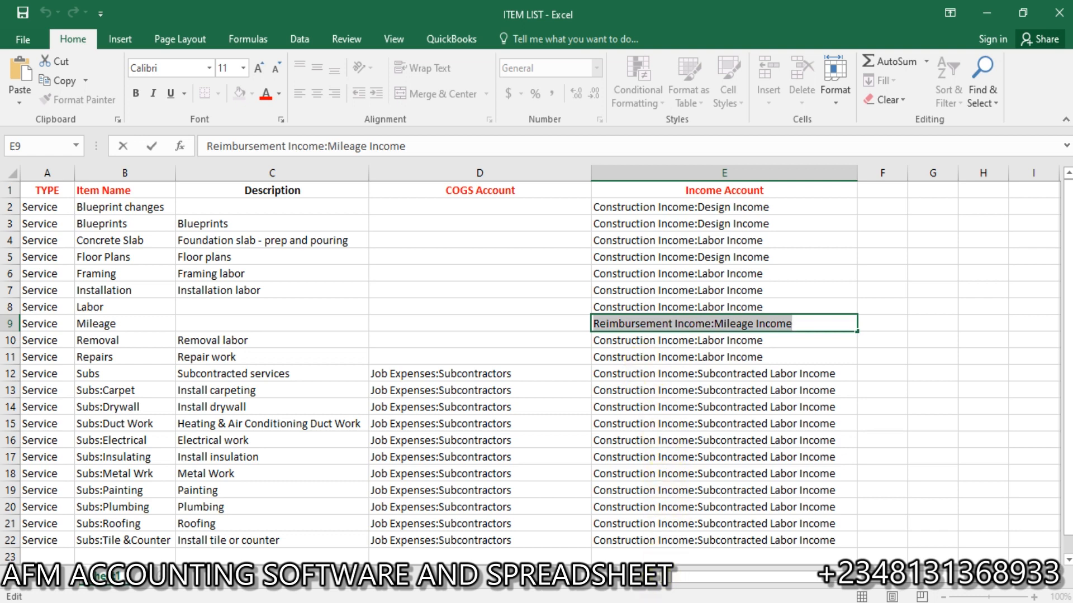
# Step: Switch to QuickBooks and name the new Income account labor income, matching the spelling in the Excel item list
pyautogui.click(592, 536)
pyautogui.click(408, 130)
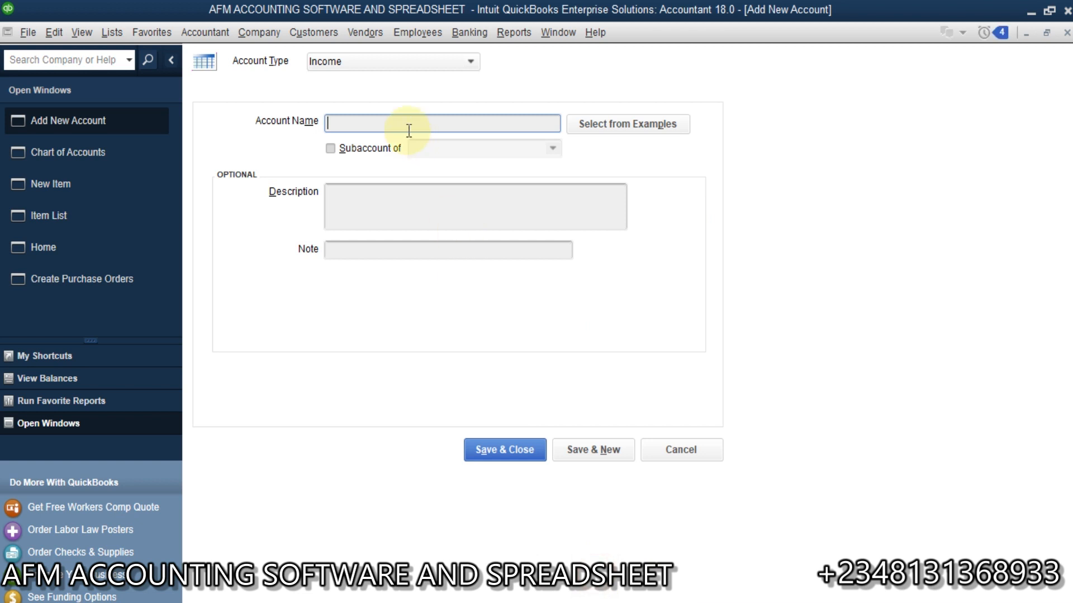
pyautogui.write('labour')
pyautogui.moveTo(695, 553)
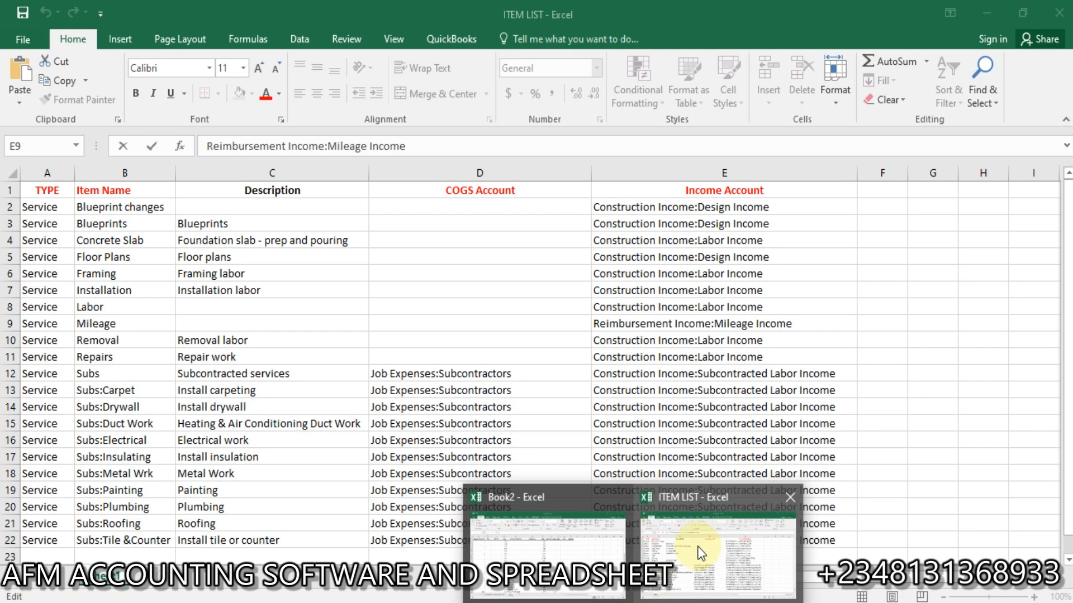
pyautogui.write('r')
pyautogui.press('BackSpace')
pyautogui.press('BackSpace')
pyautogui.write('r income')
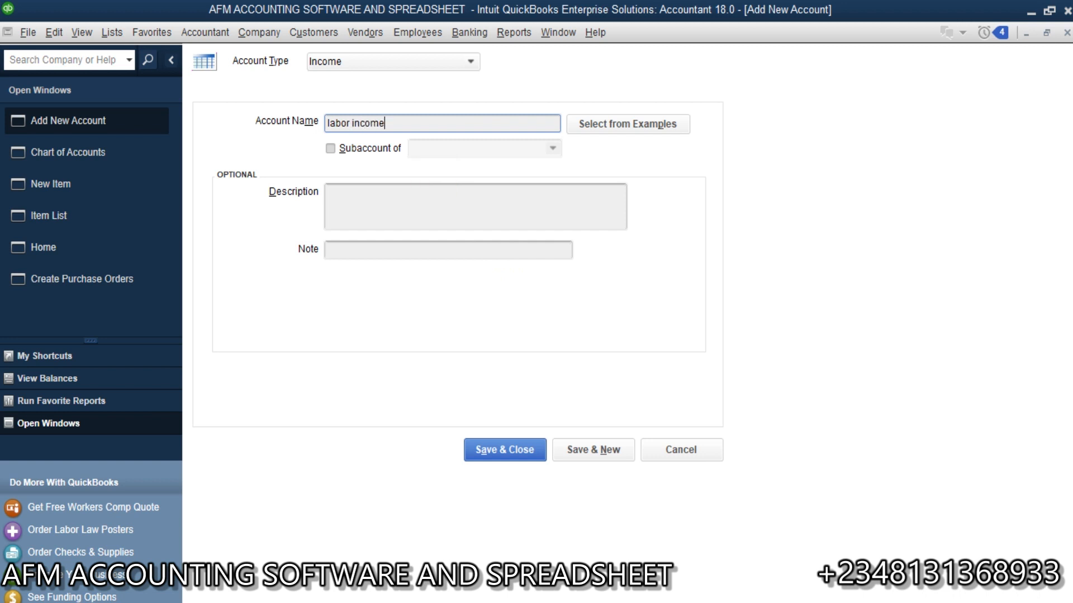
# Step: Make labor income a subaccount of Construction income and check it against the ITEM LIST workbook
pyautogui.click(342, 149)
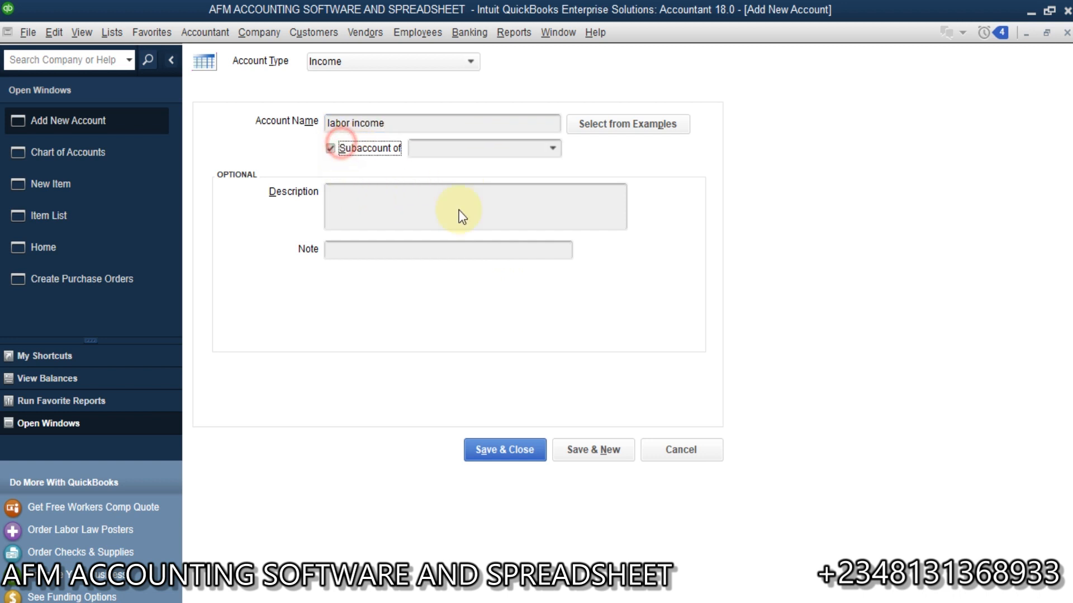
pyautogui.click(509, 154)
pyautogui.write('Construction income')
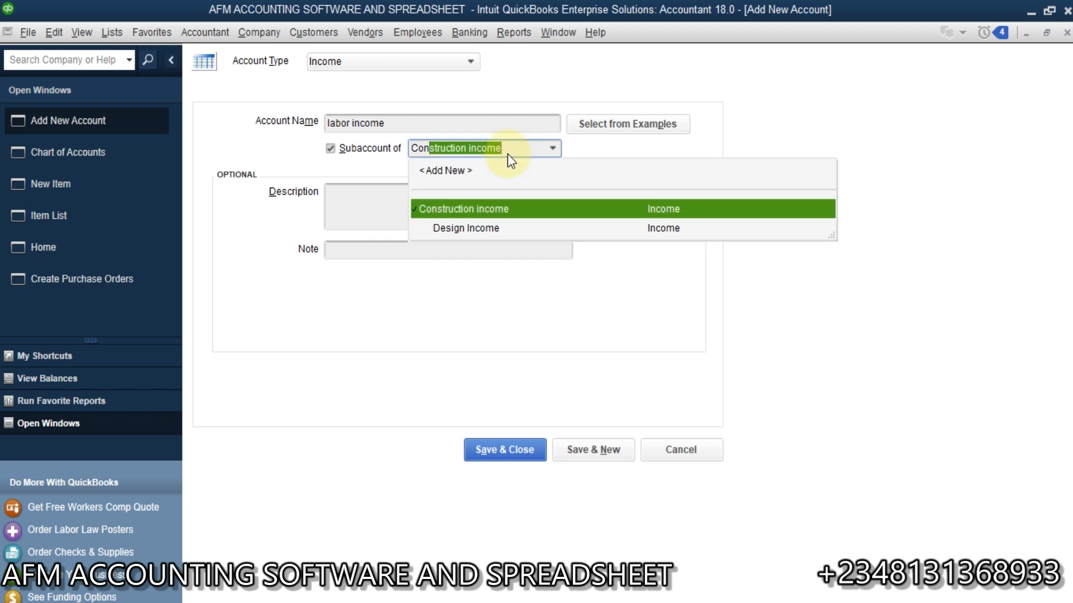
pyautogui.press('Tab')
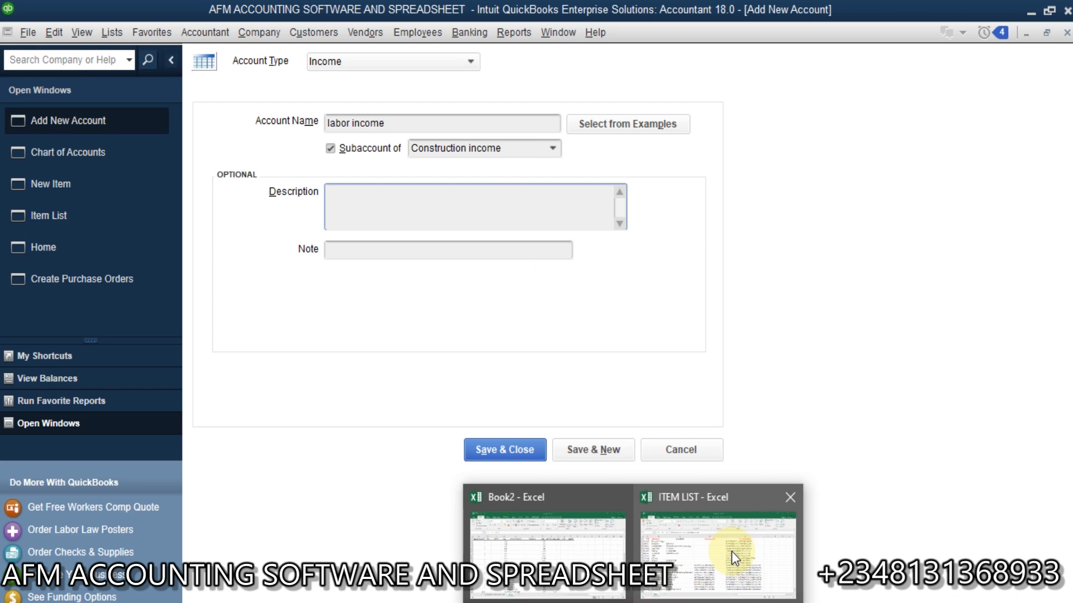
pyautogui.click(732, 552)
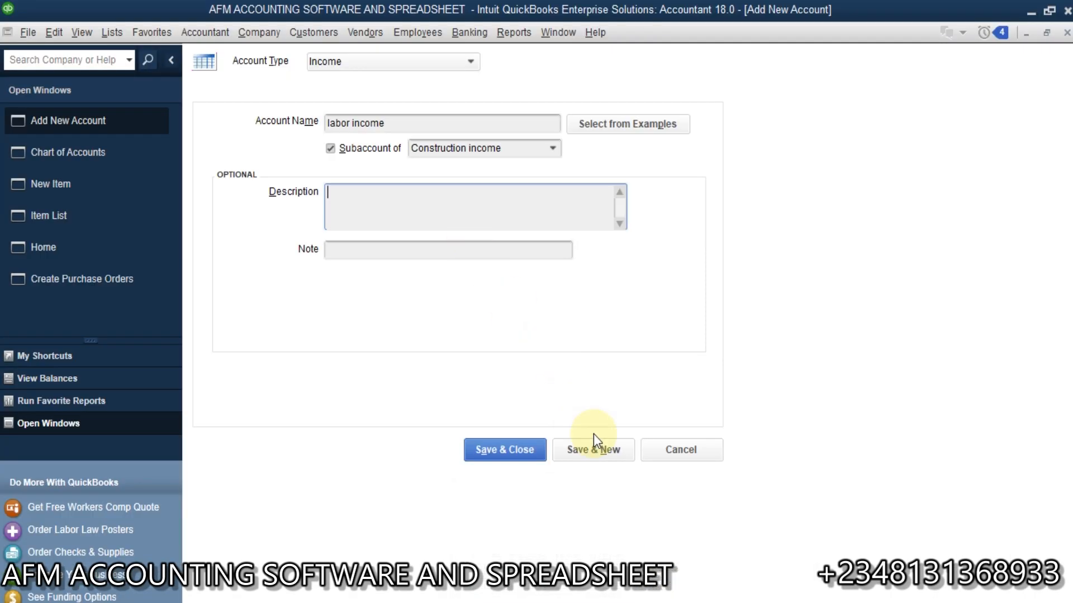
# Step: Save labor income, continuing with another new account, and look up the Subs item's income account in the ITEM LIST workbook in Excel
pyautogui.click(597, 450)
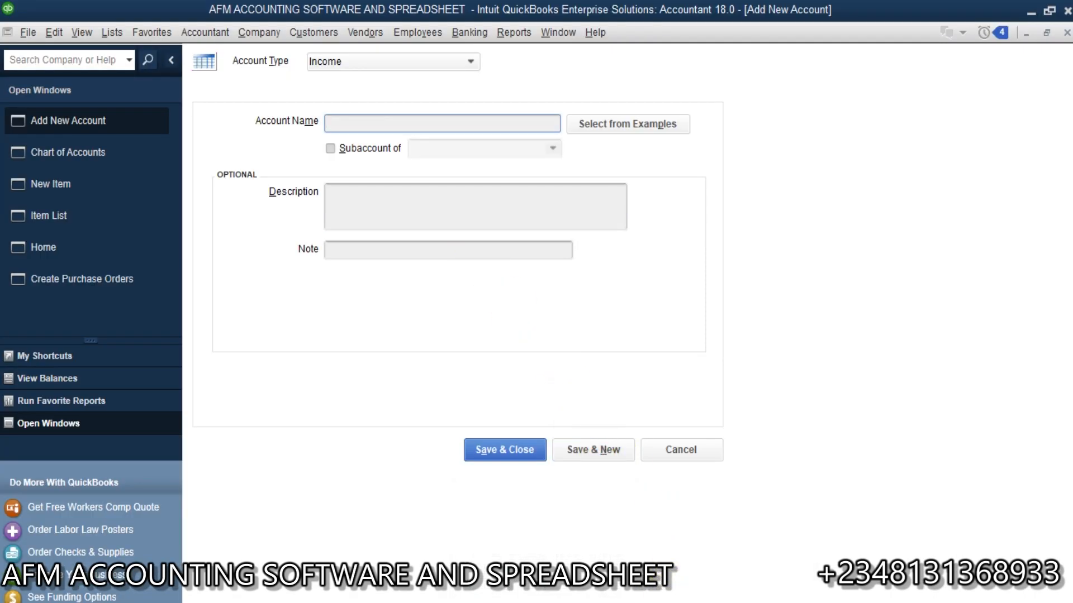
pyautogui.click(682, 567)
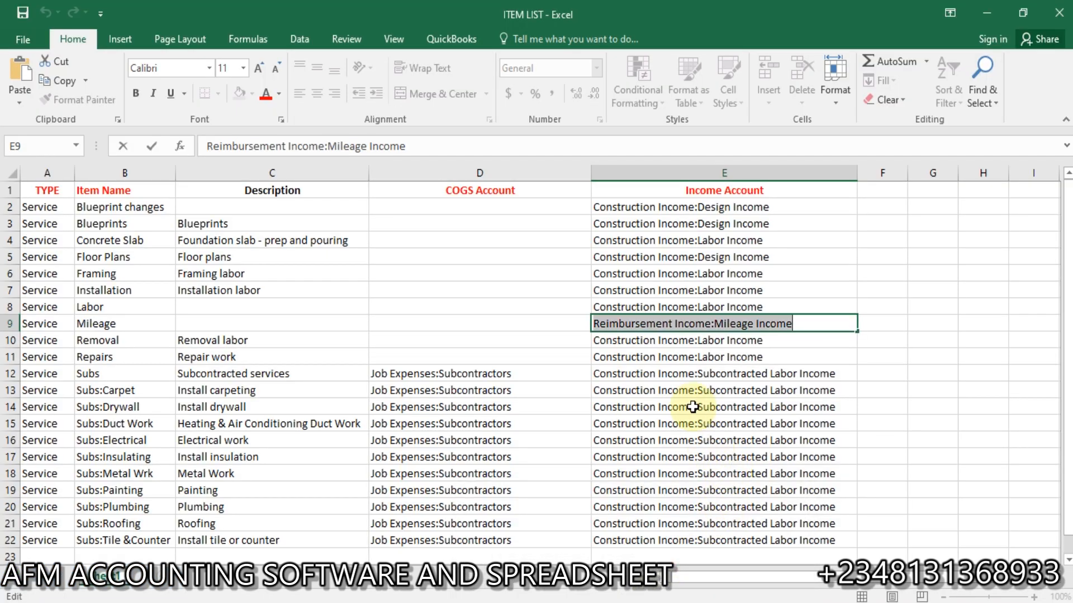
pyautogui.click(680, 380)
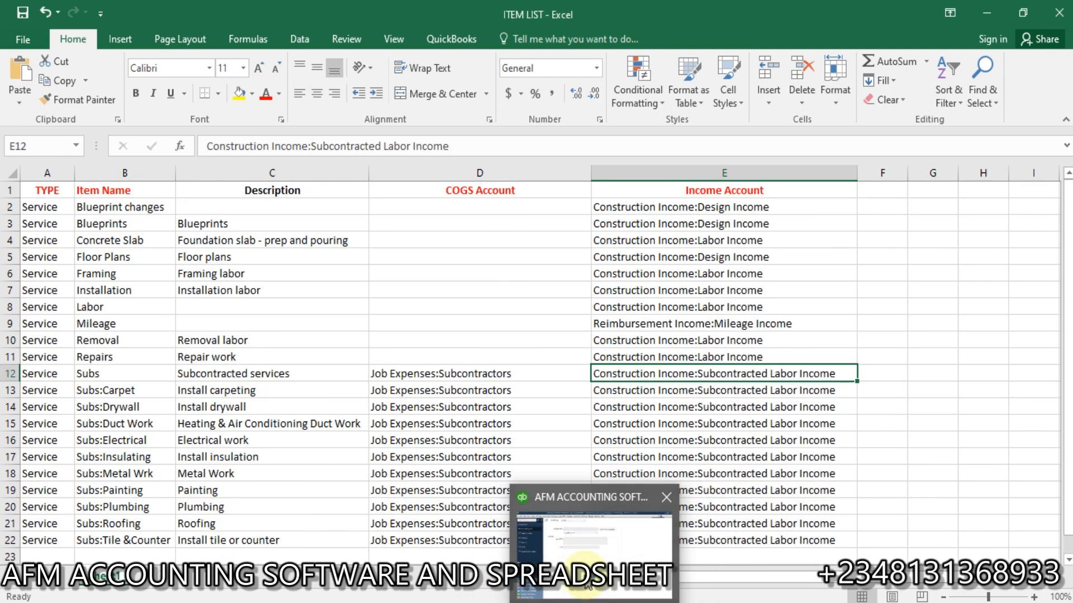
# Step: Switch to QuickBooks and name the new Income account Subcontracted labor income
pyautogui.click(587, 583)
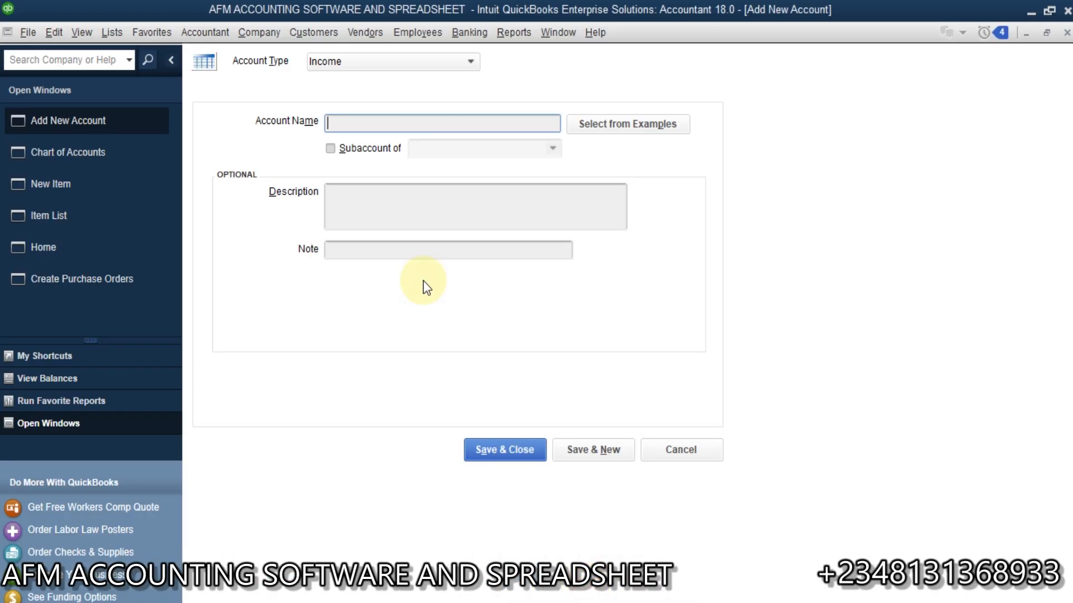
pyautogui.write('Su')
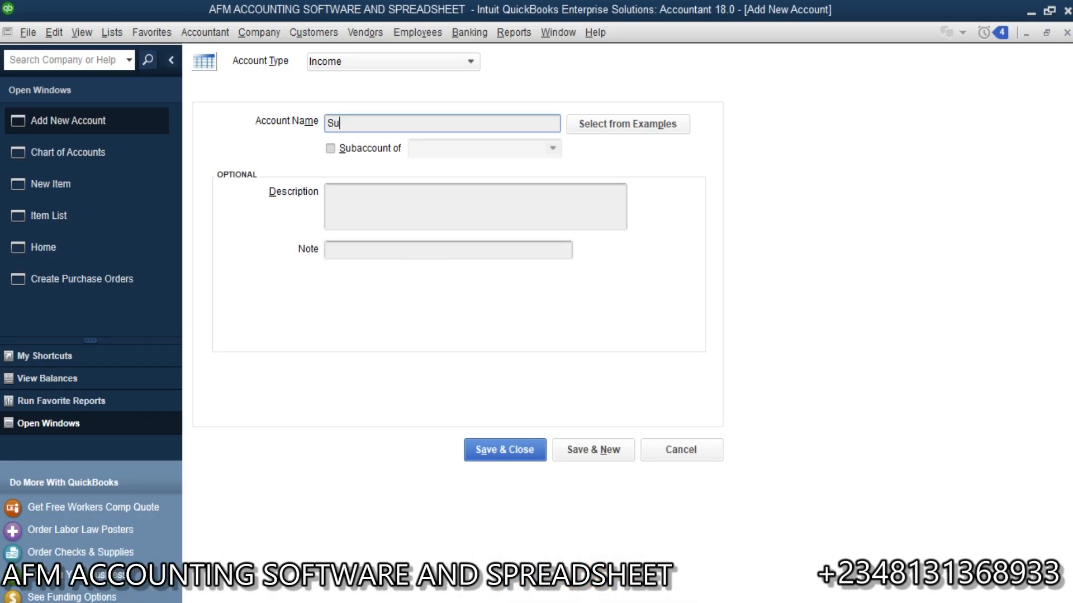
pyautogui.write('bcontracted l')
pyautogui.write('abor income')
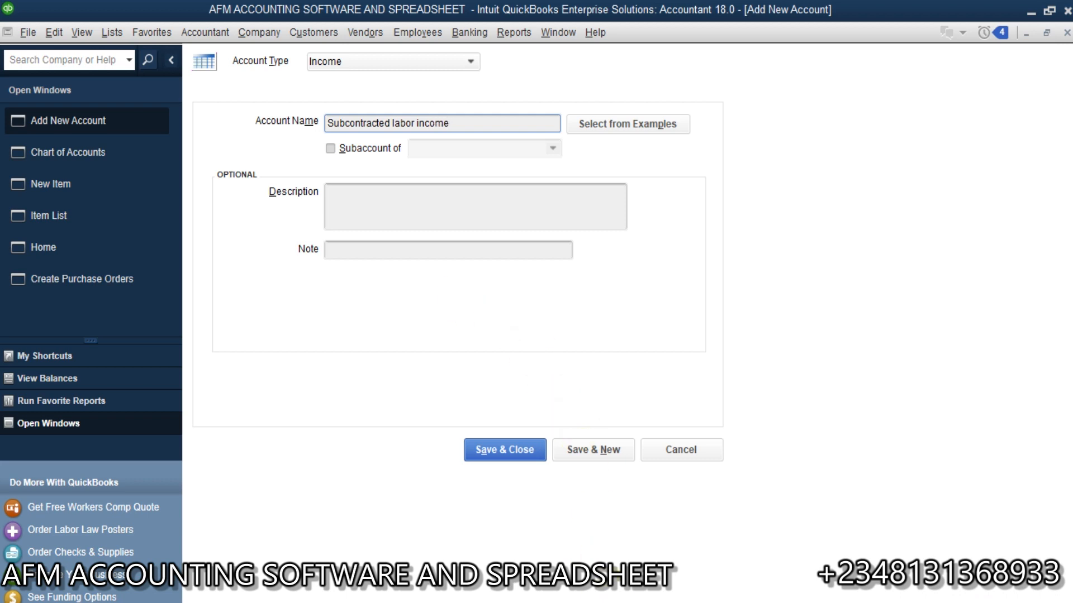
pyautogui.click(689, 566)
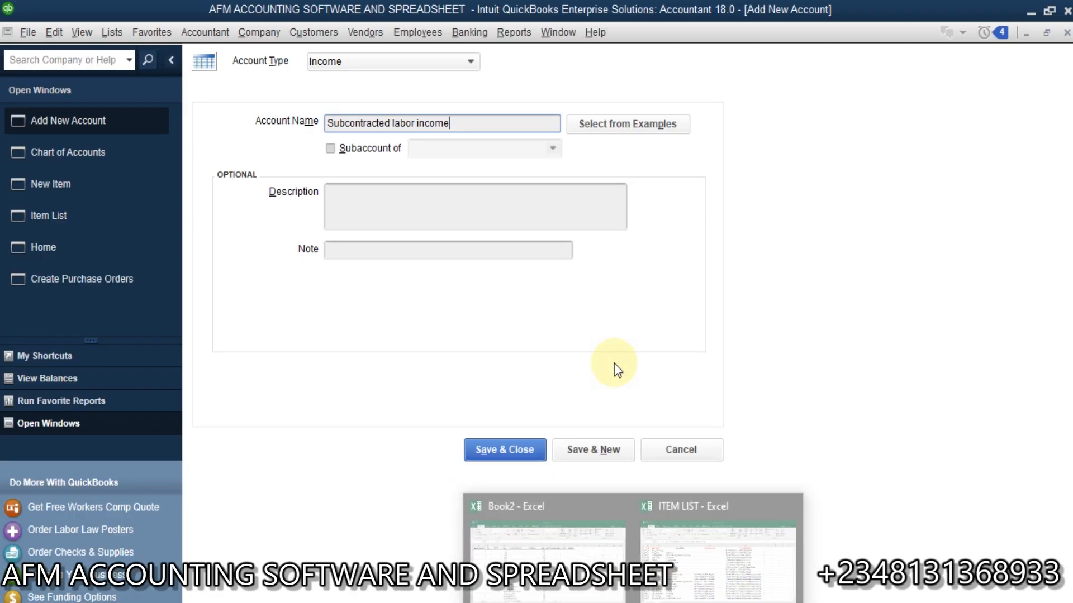
# Step: Make Subcontracted labor income a subaccount of Construction income and save it, continuing with another new account
pyautogui.click(385, 149)
pyautogui.click(470, 150)
pyautogui.write('Construction income')
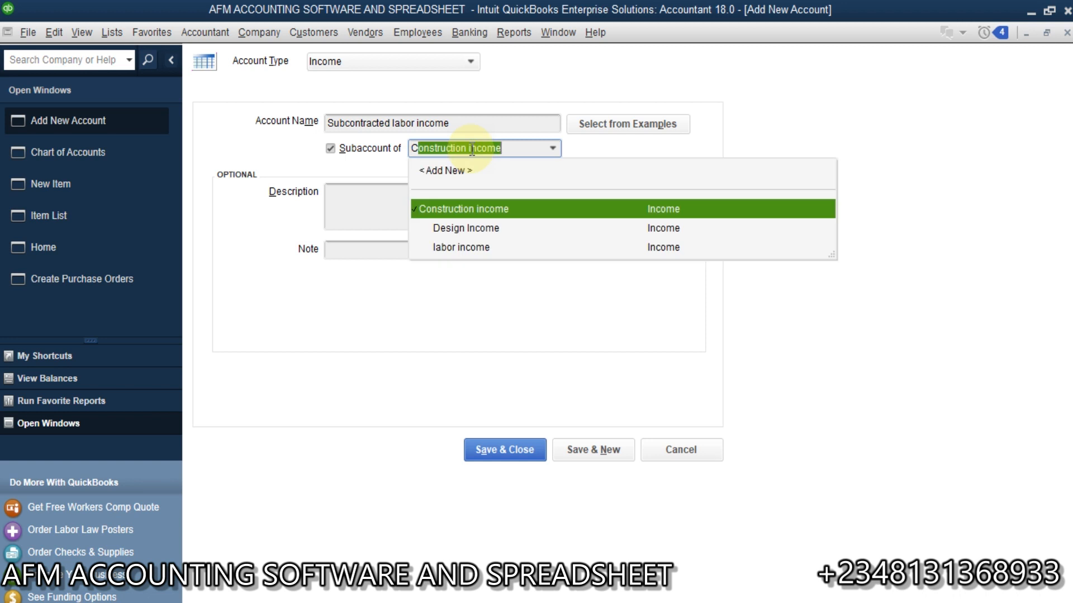
pyautogui.press('Tab')
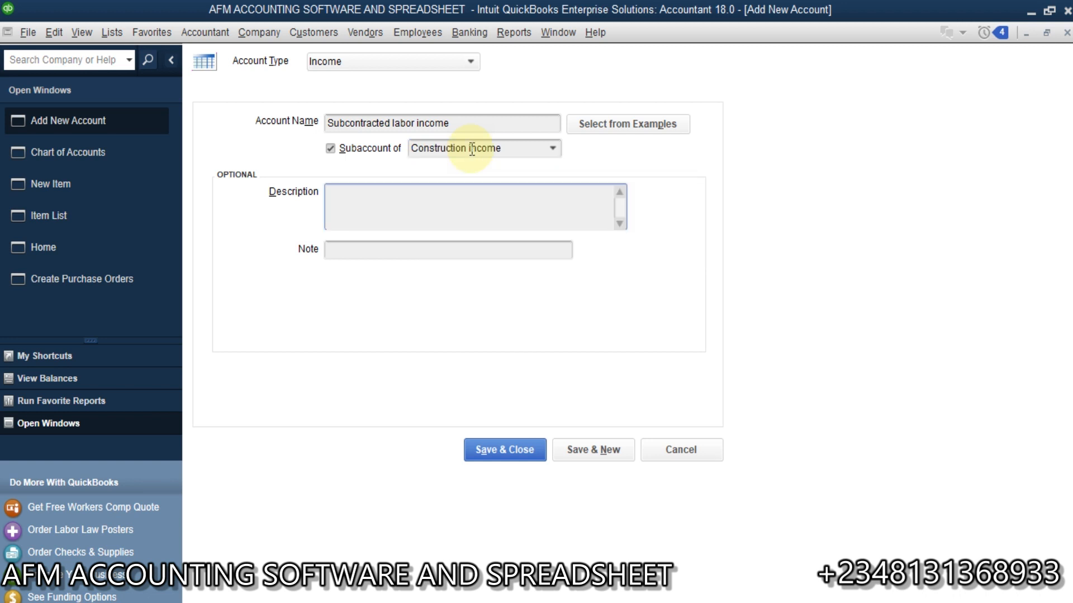
pyautogui.click(599, 452)
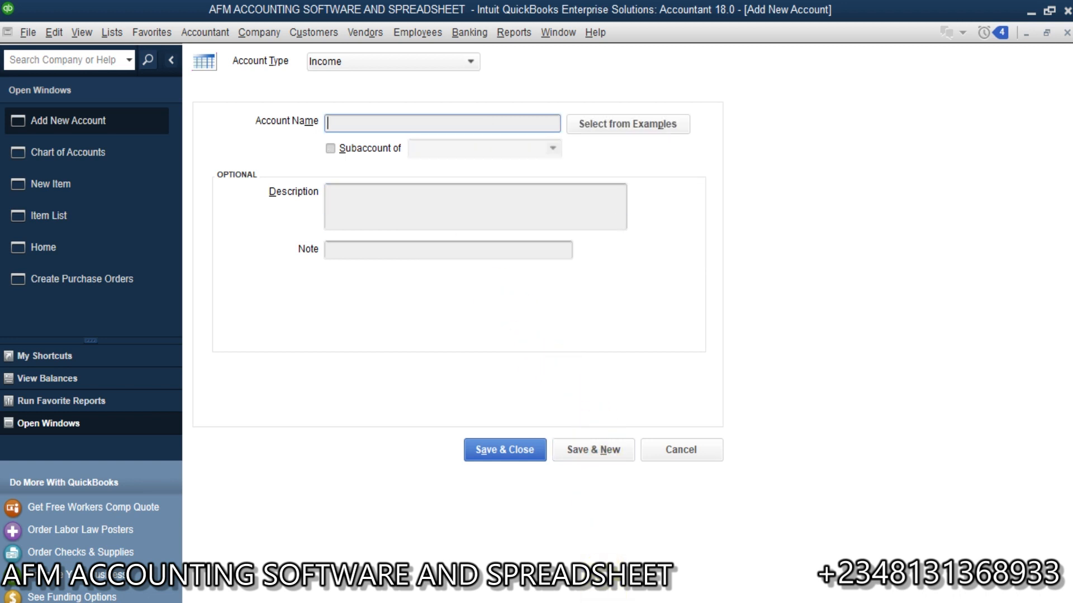
# Step: Switch to the ITEM LIST workbook in Excel and check which COGS account the subcontracted items need
pyautogui.moveTo(633, 602)
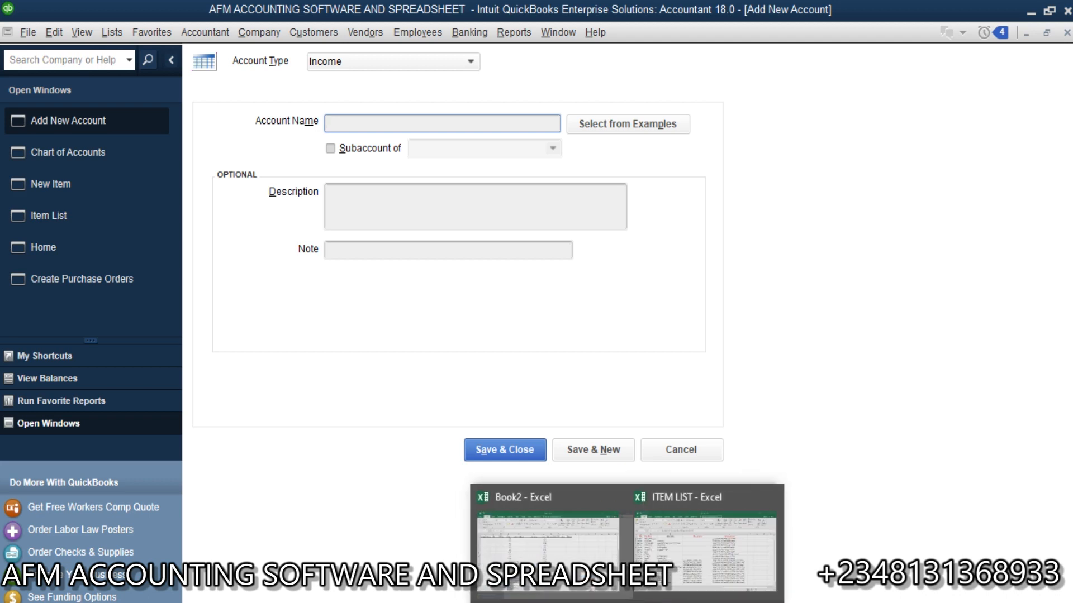
pyautogui.click(682, 569)
pyautogui.click(416, 405)
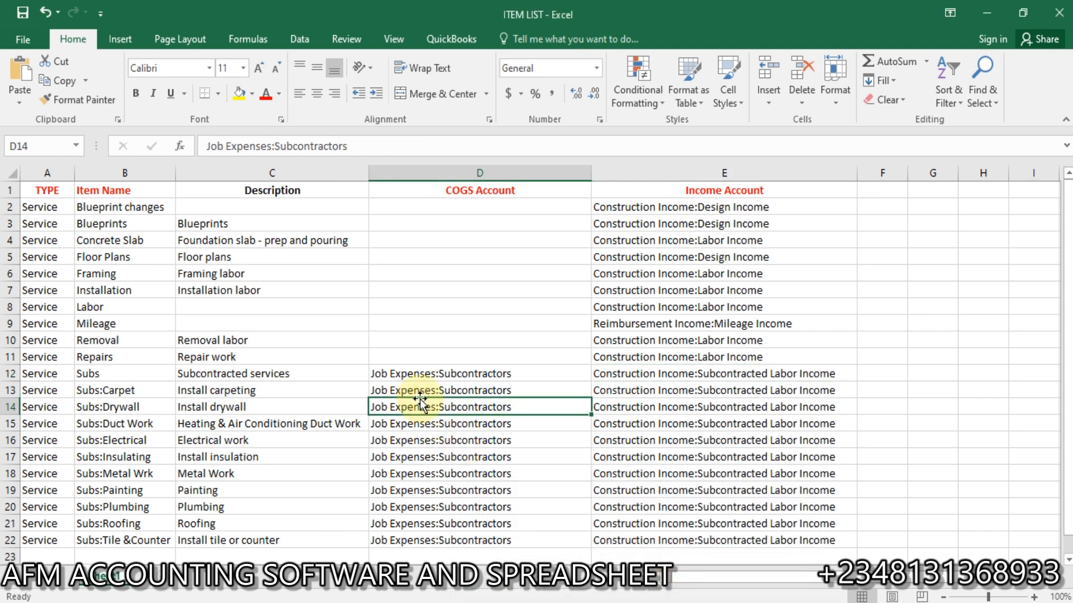
# Step: Switch to QuickBooks and set the new account's type to Cost of Goods Sold
pyautogui.moveTo(633, 600)
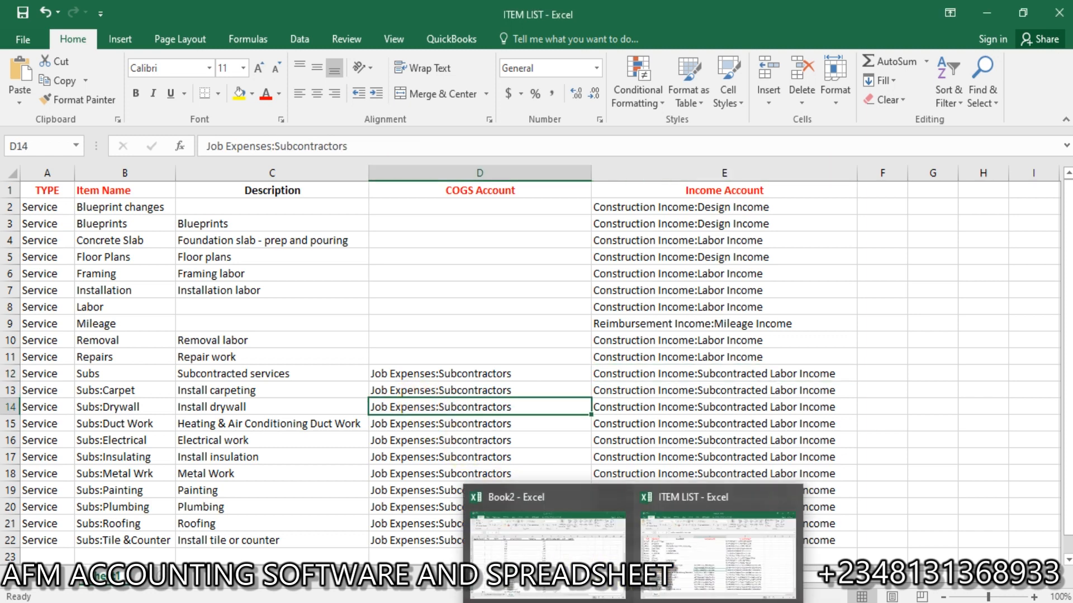
pyautogui.click(601, 553)
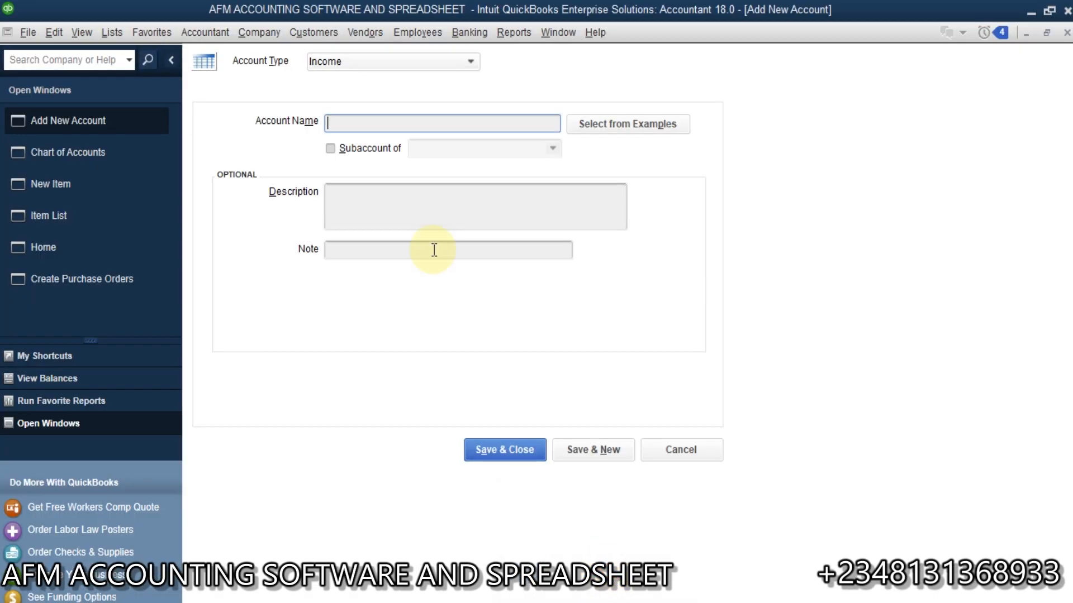
pyautogui.click(445, 62)
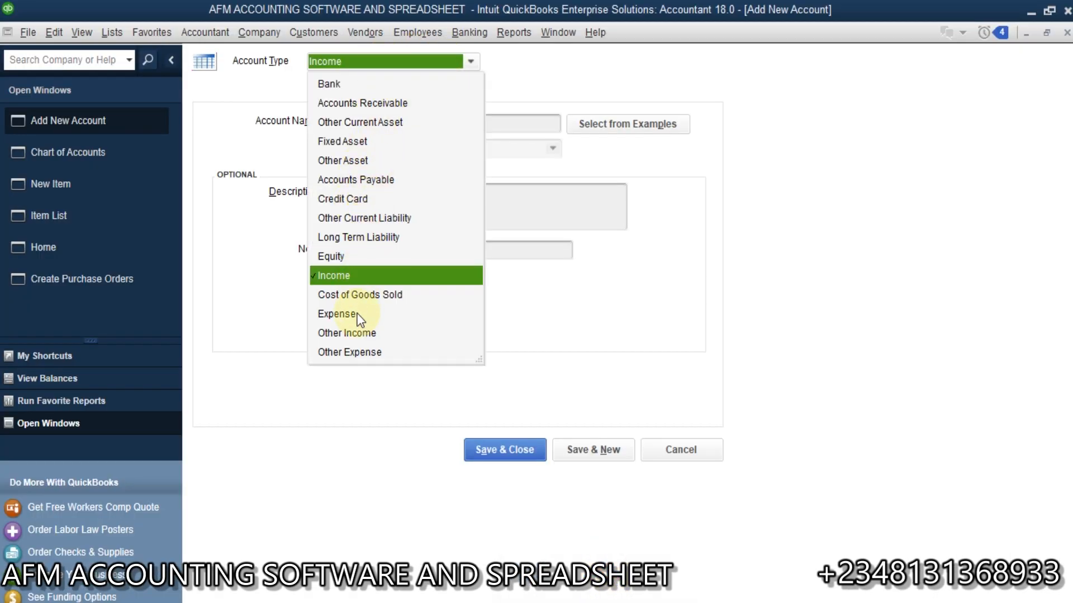
pyautogui.click(383, 299)
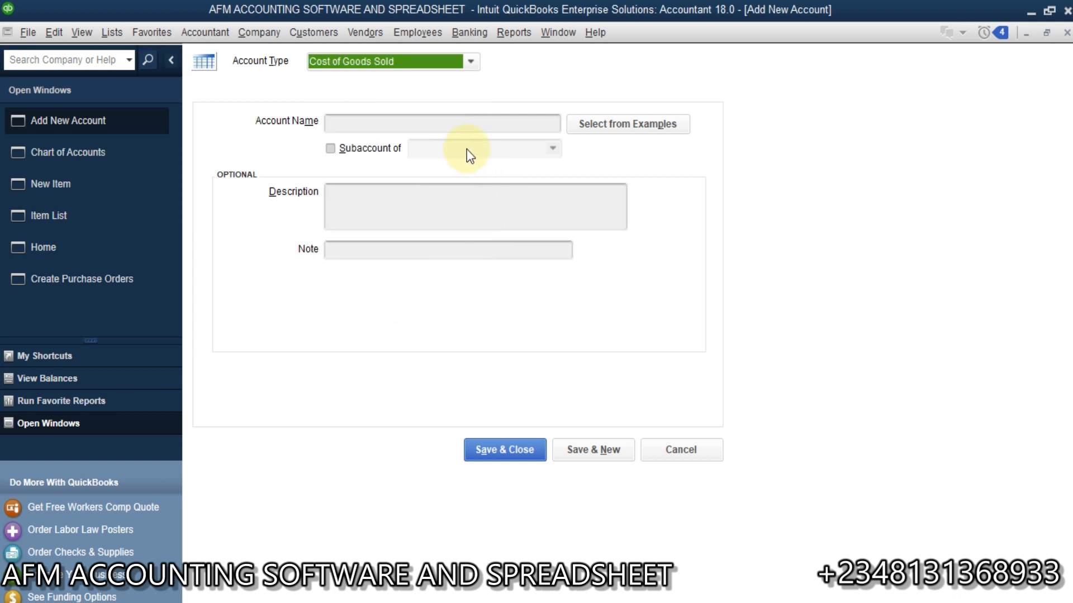
# Step: Name the Cost of Goods Sold account Job Expenses and save it, continuing with another new account
pyautogui.click(455, 123)
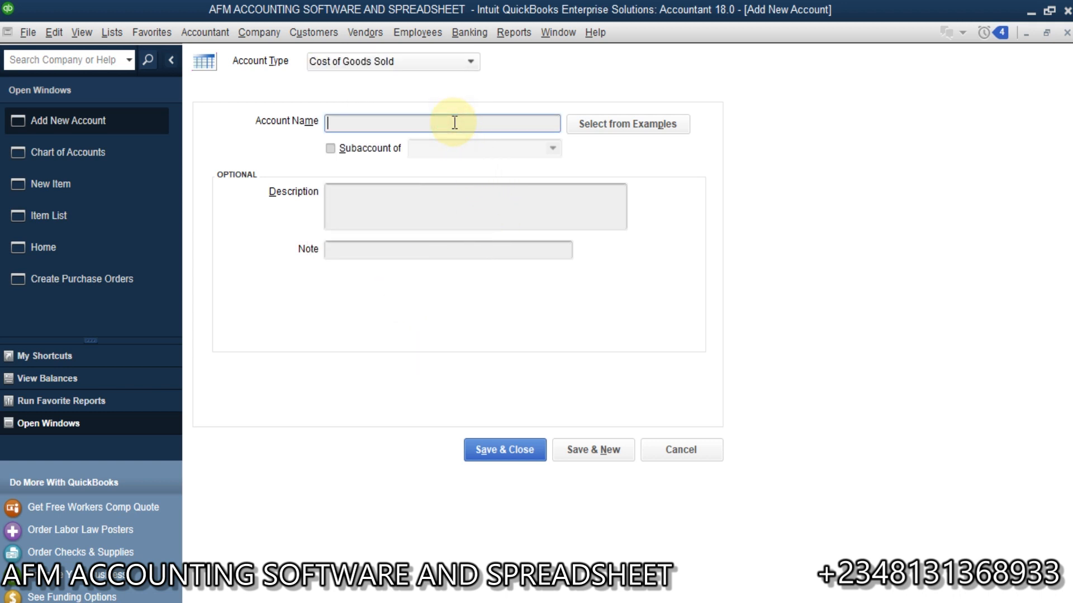
pyautogui.moveTo(677, 578)
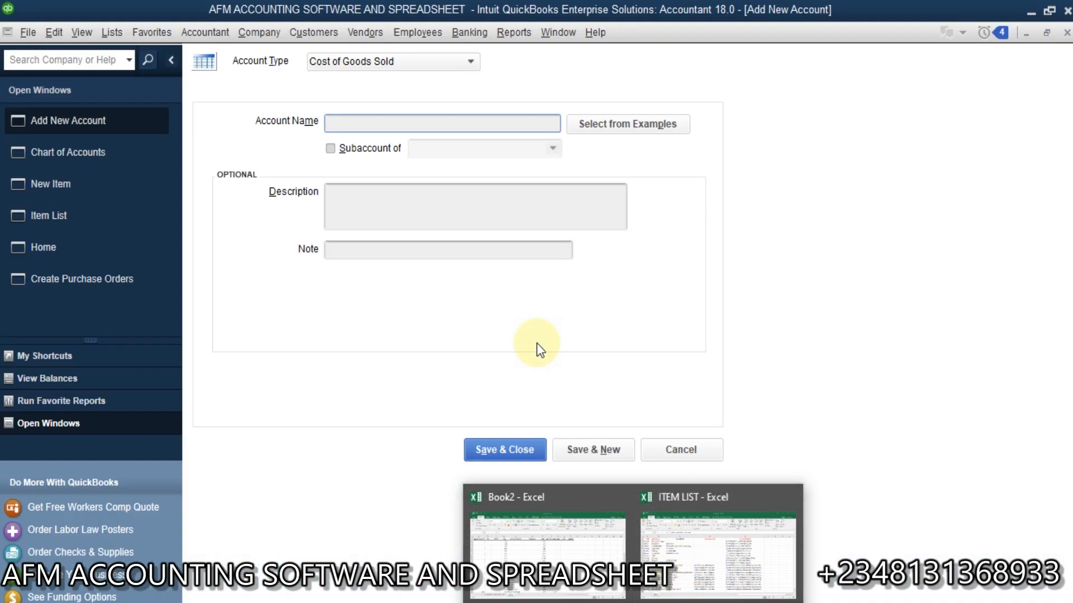
pyautogui.write('Job')
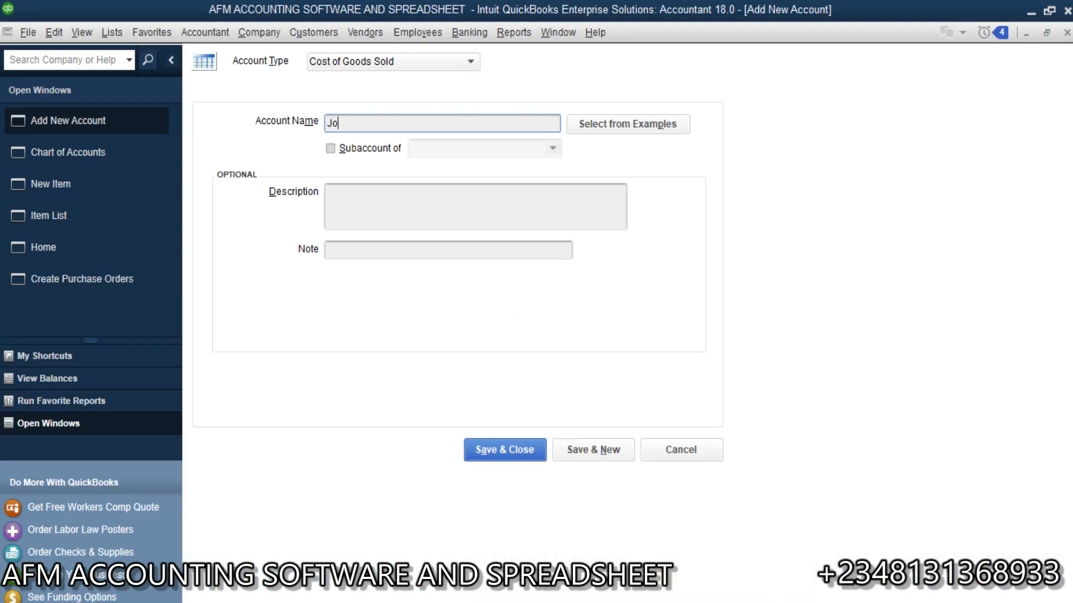
pyautogui.write(' Expenses')
pyautogui.moveTo(702, 554)
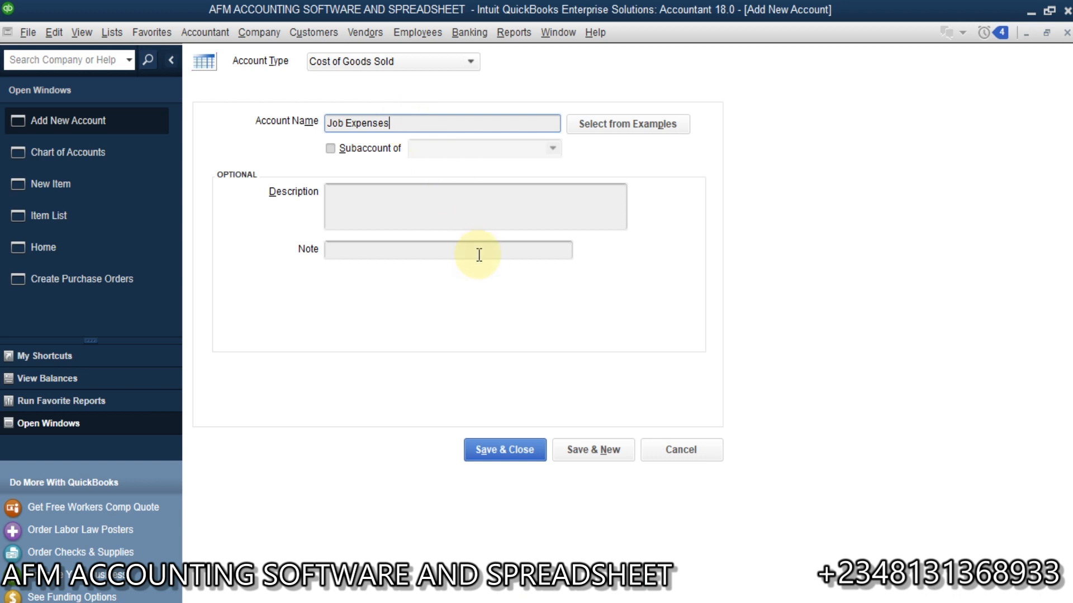
pyautogui.click(571, 449)
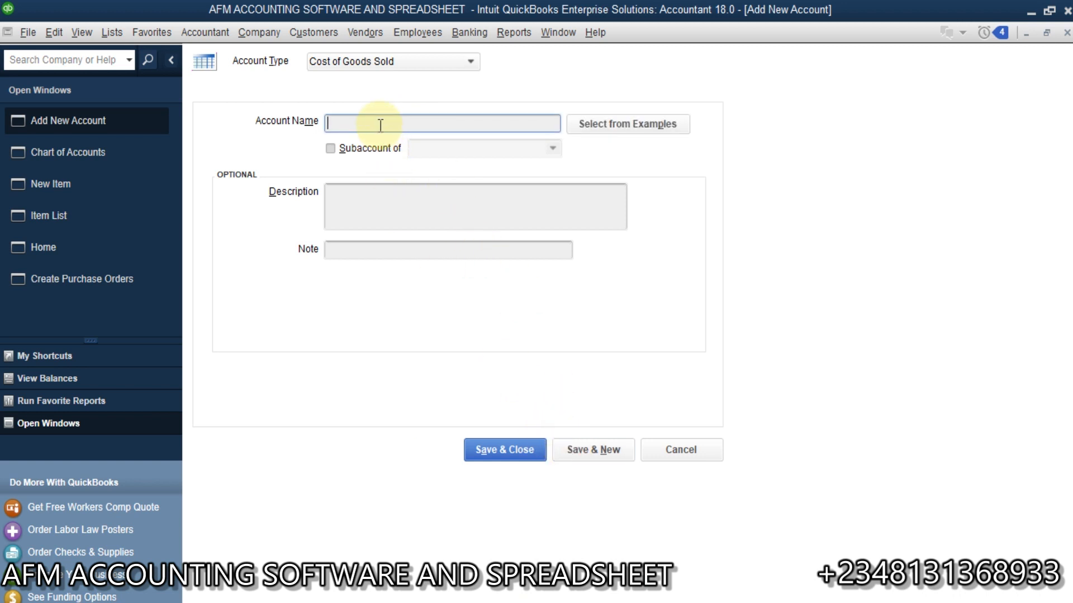
# Step: Create the Cost of Goods Sold account Subcontractors as a subaccount of Job Expenses and save it, continuing with another new account
pyautogui.write('Subcontractors')
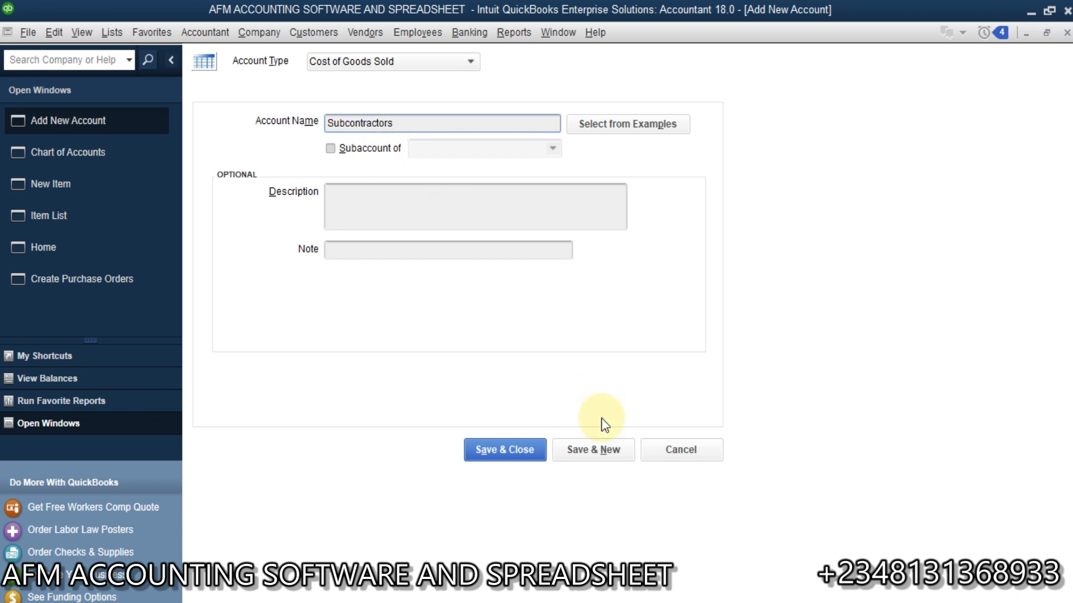
pyautogui.moveTo(680, 601)
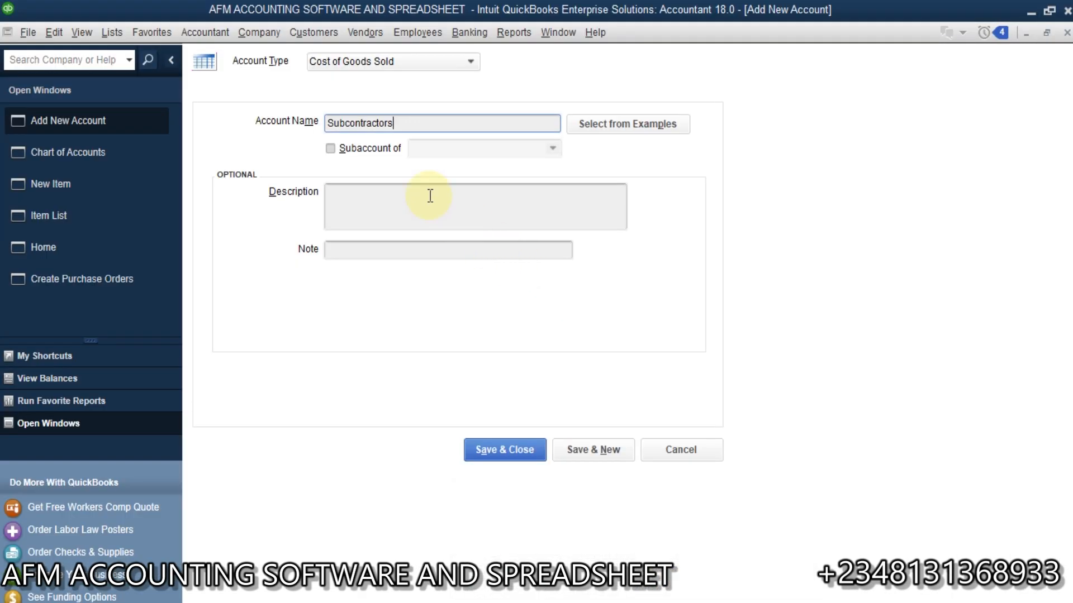
pyautogui.click(341, 148)
pyautogui.click(447, 148)
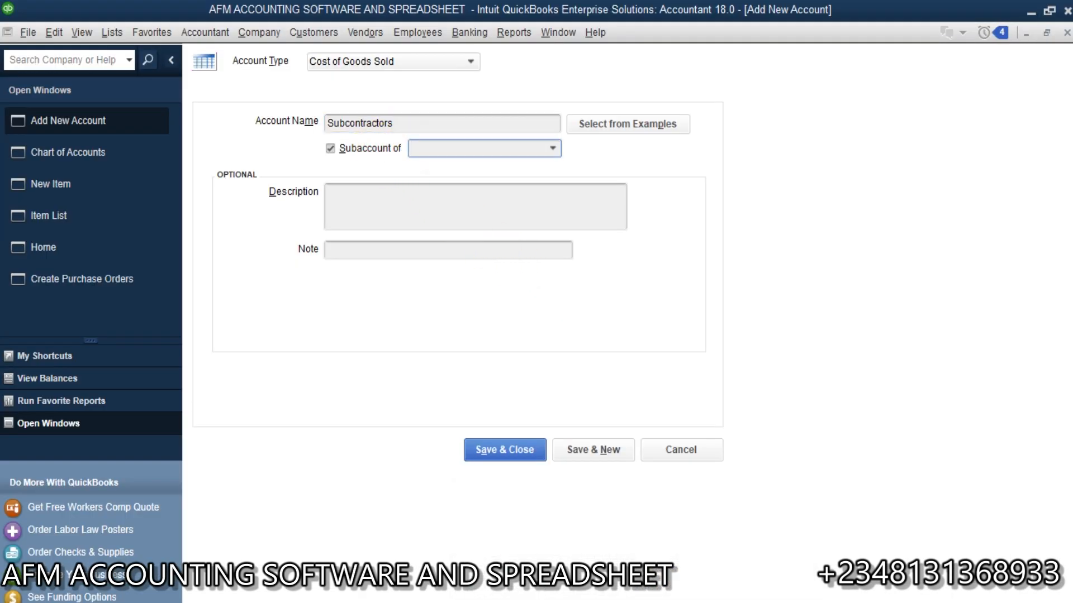
pyautogui.write('Job Expenses')
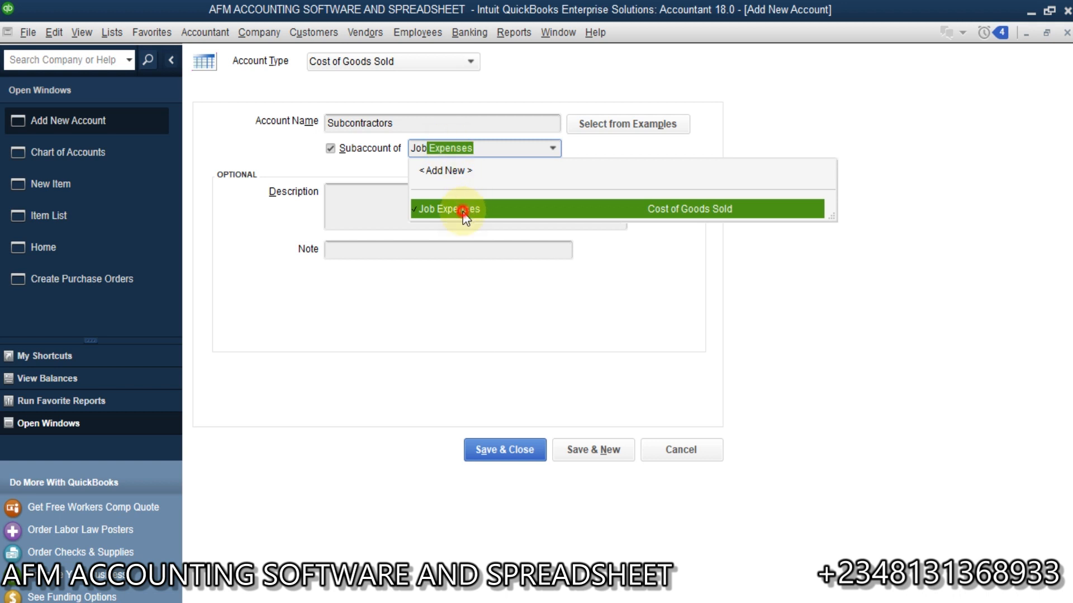
pyautogui.click(464, 212)
pyautogui.click(609, 454)
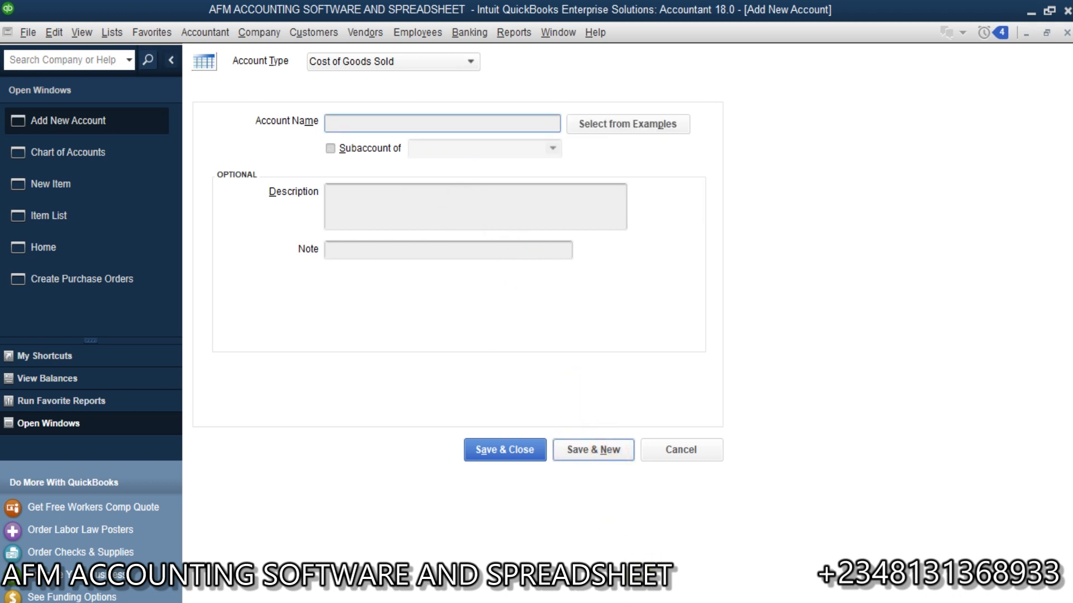
# Step: Switch to the ITEM LIST workbook in Excel and examine the Subs item and its subitems in the Item Name column
pyautogui.moveTo(634, 594)
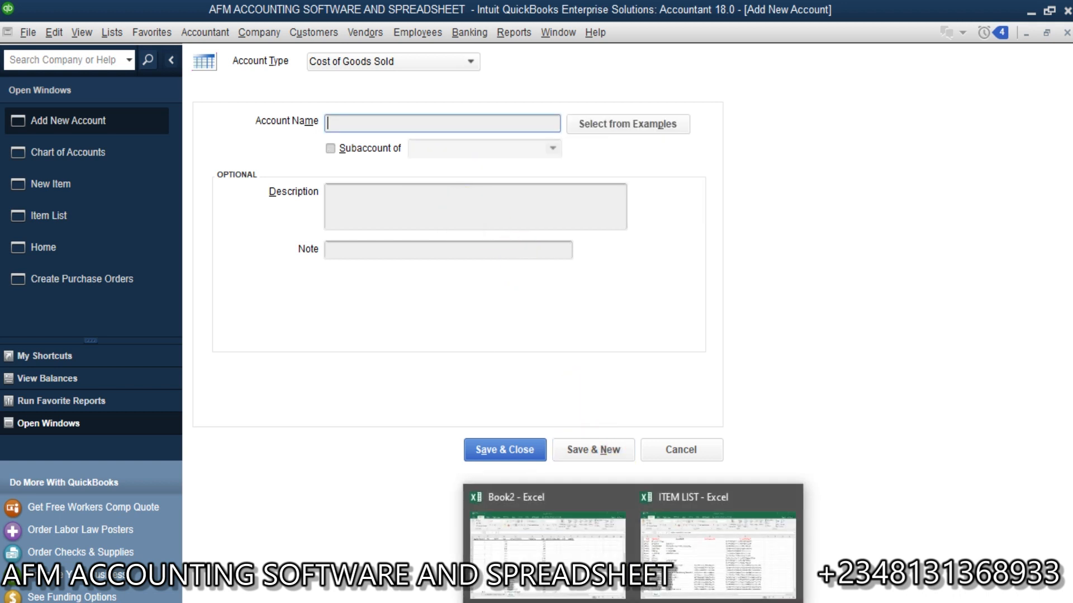
pyautogui.click(682, 569)
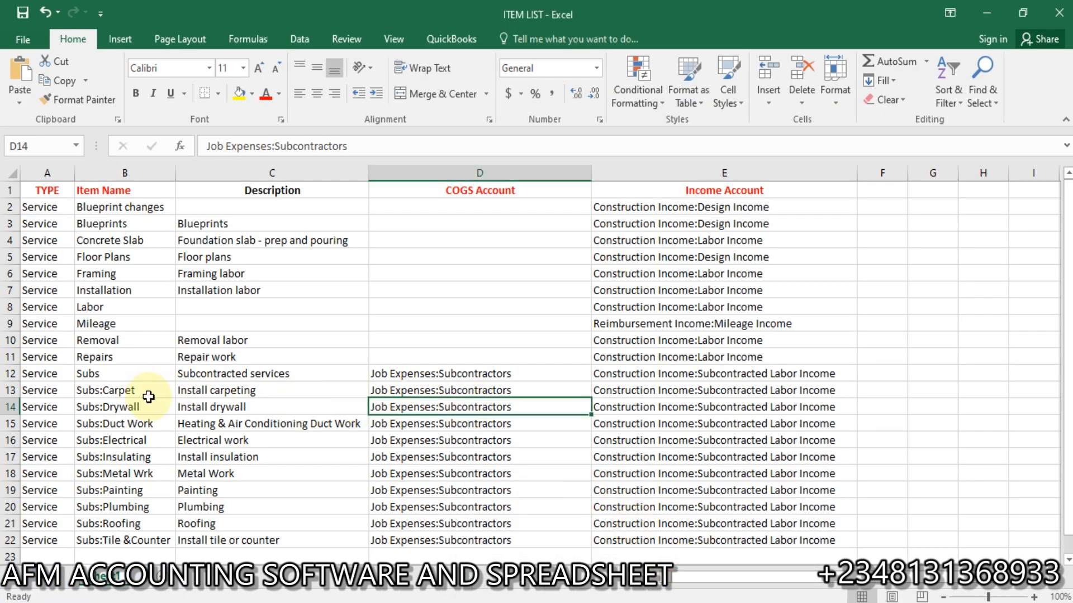
pyautogui.click(123, 384)
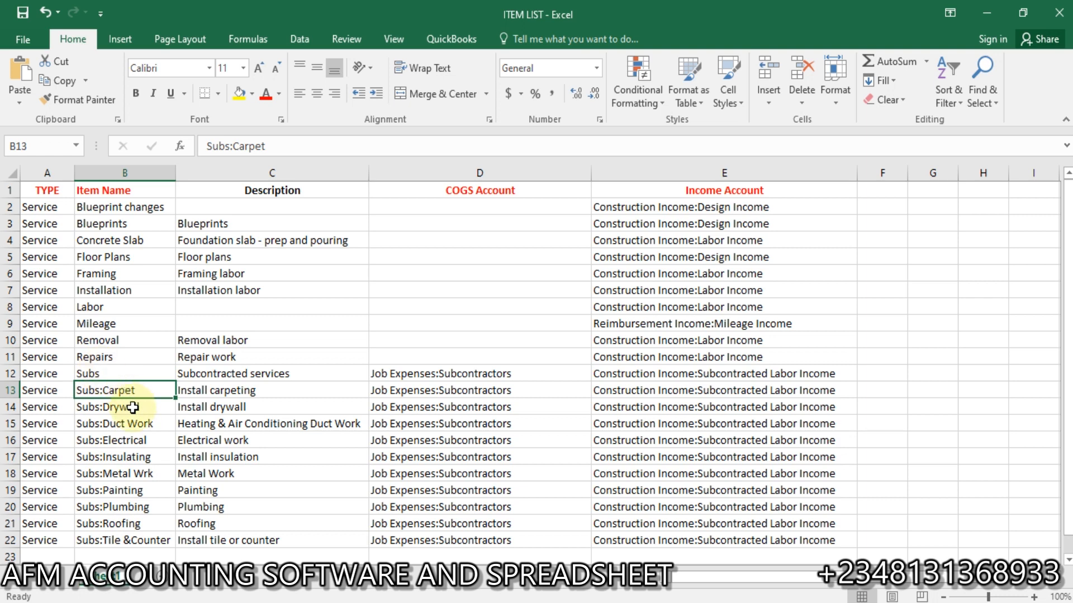
pyautogui.click(110, 373)
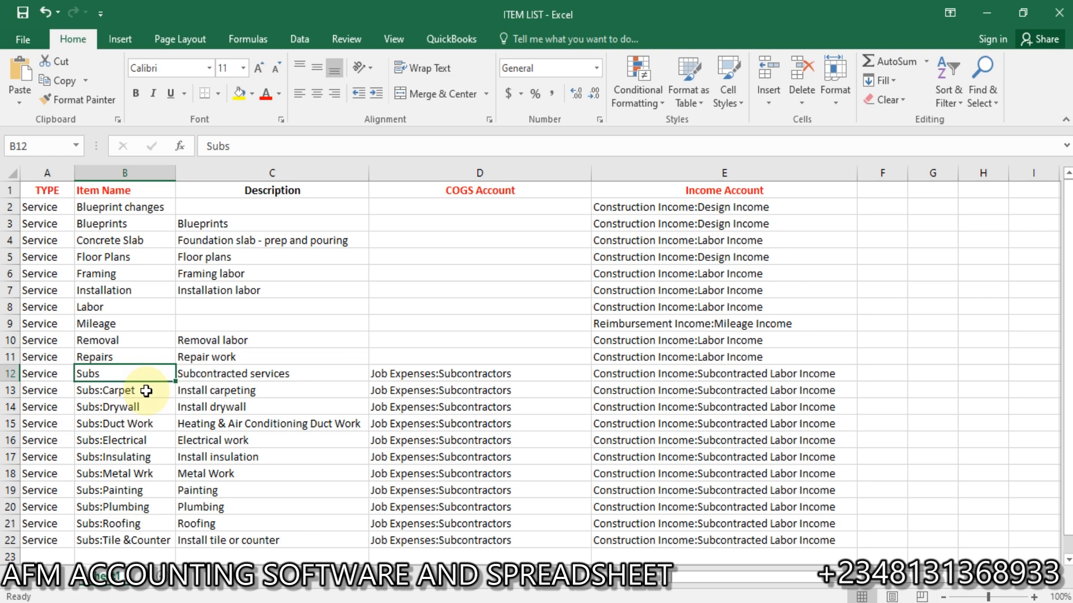
# Step: Switch to QuickBooks and return to the New Item window for the Subs service item, going to its Account field
pyautogui.click(570, 602)
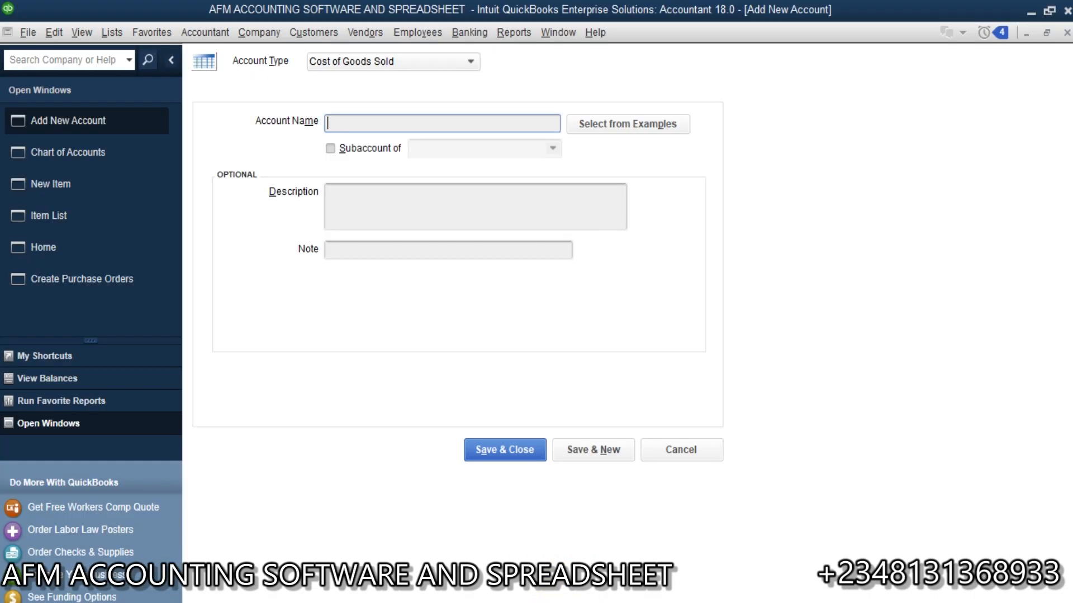
pyautogui.click(382, 123)
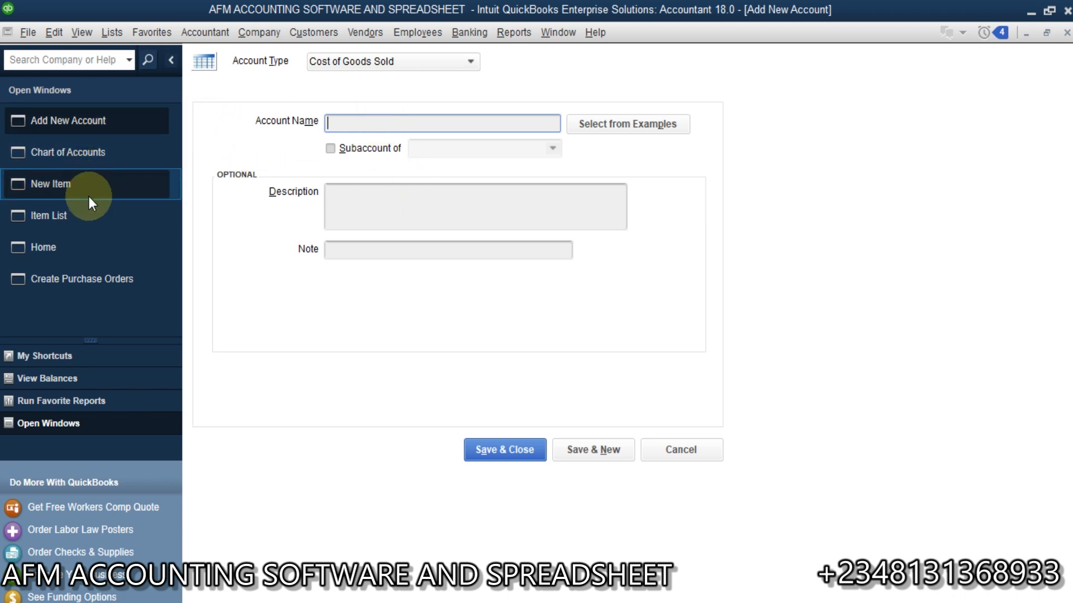
pyautogui.click(94, 212)
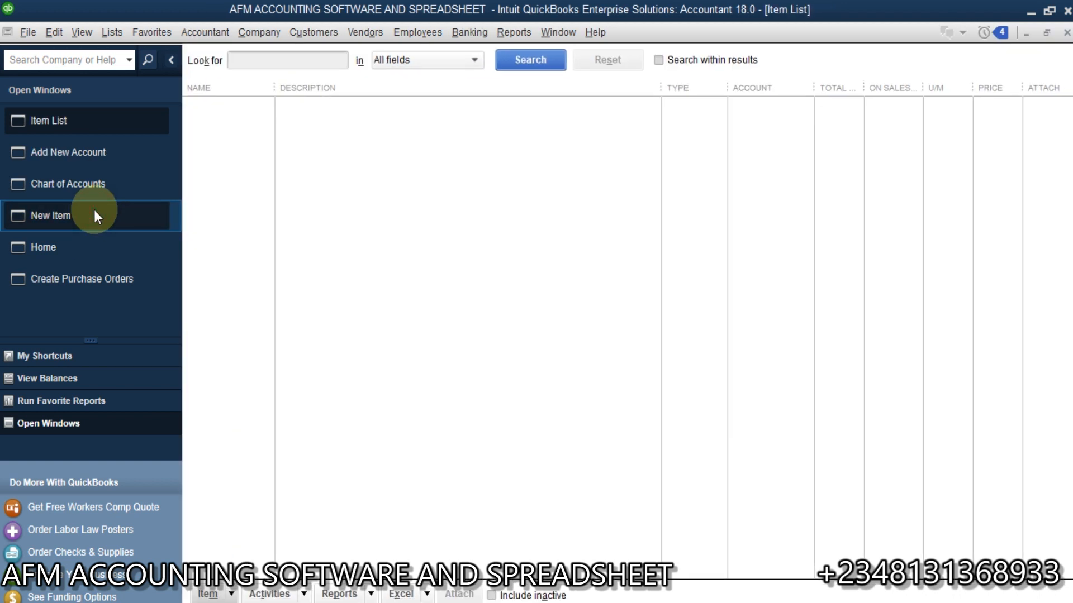
pyautogui.click(101, 214)
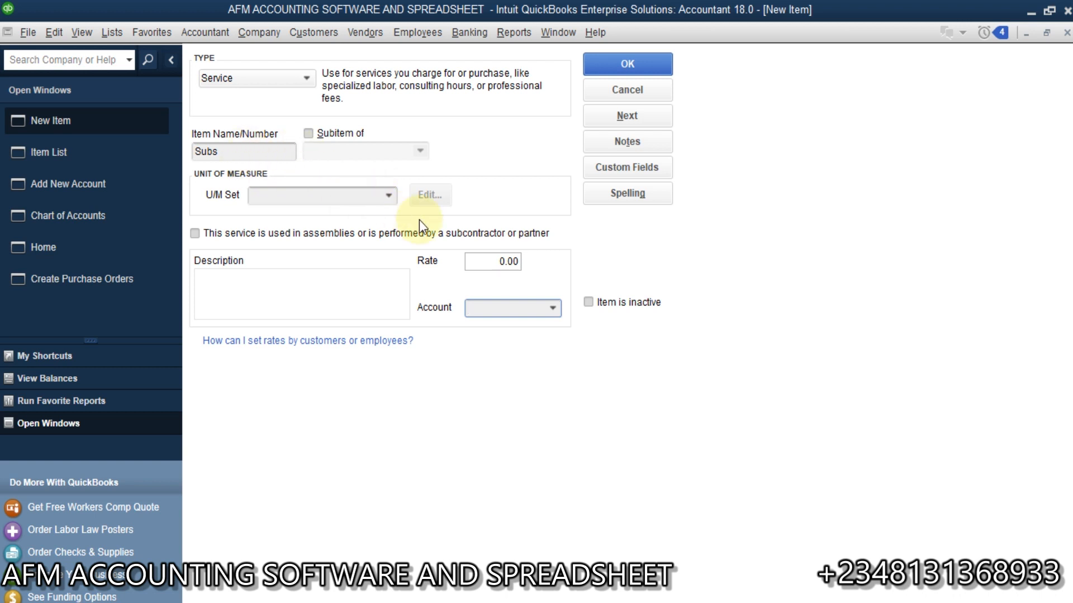
pyautogui.click(560, 317)
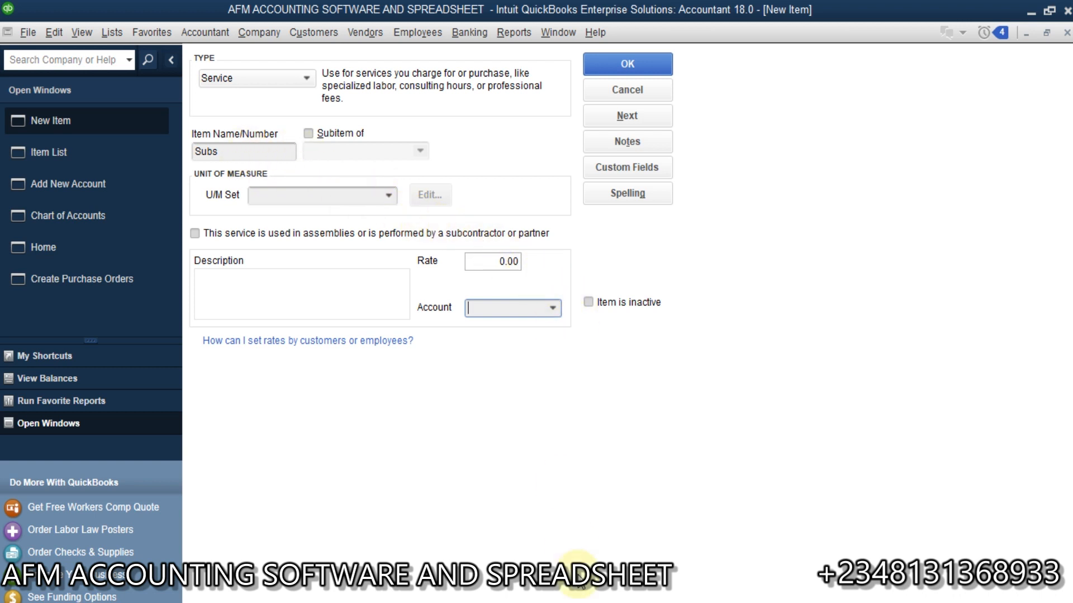
# Step: Set the Subs item's account to the Construction income subaccount Subcontracted Labor Income, as given in the ITEM LIST workbook
pyautogui.moveTo(594, 601)
pyautogui.moveTo(632, 594)
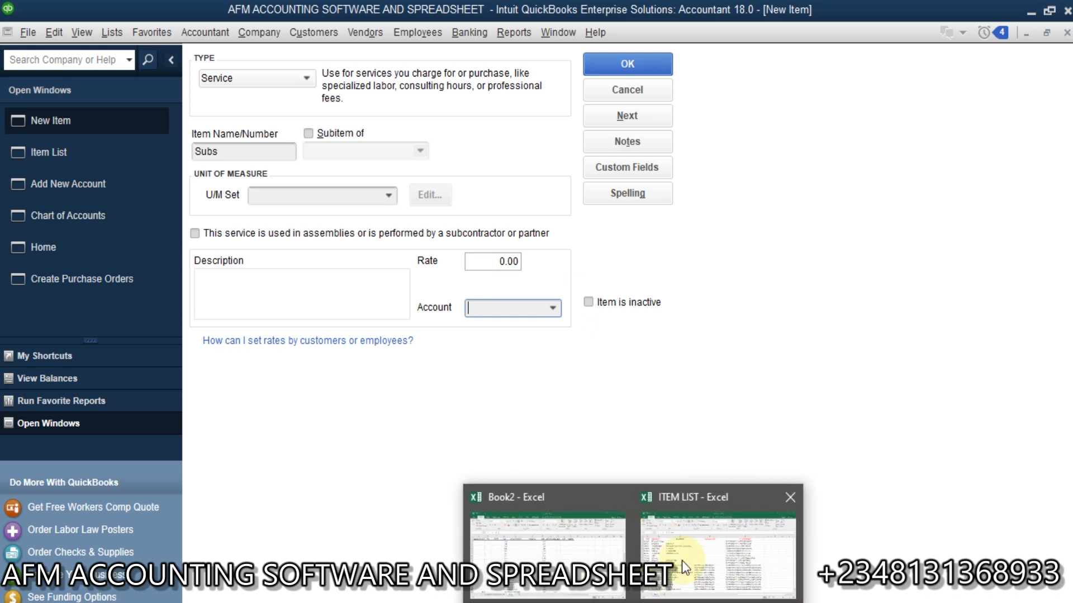
pyautogui.moveTo(706, 540)
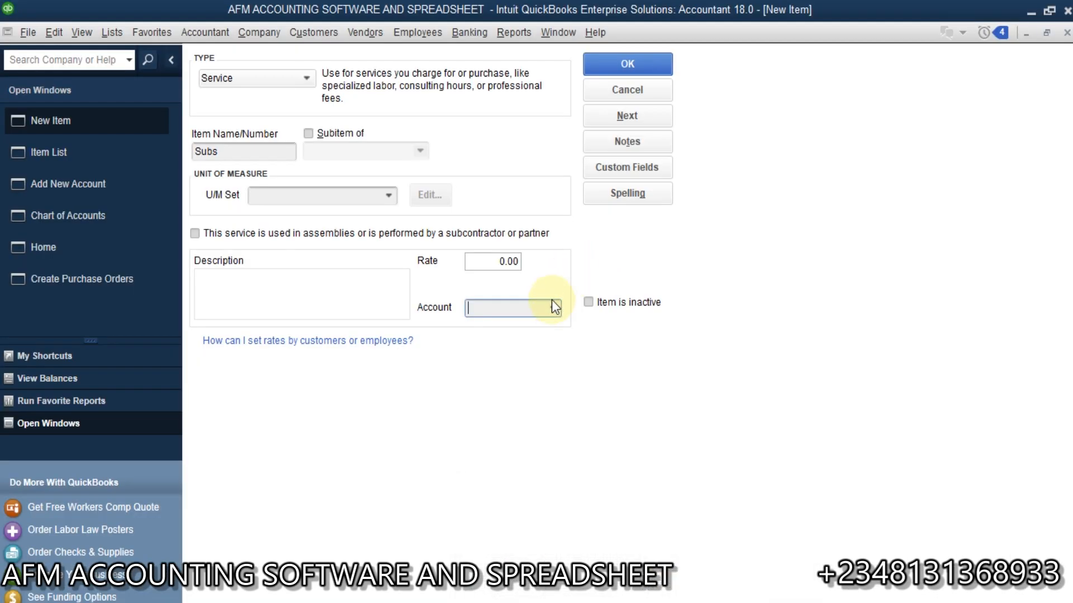
pyautogui.click(549, 307)
pyautogui.click(516, 390)
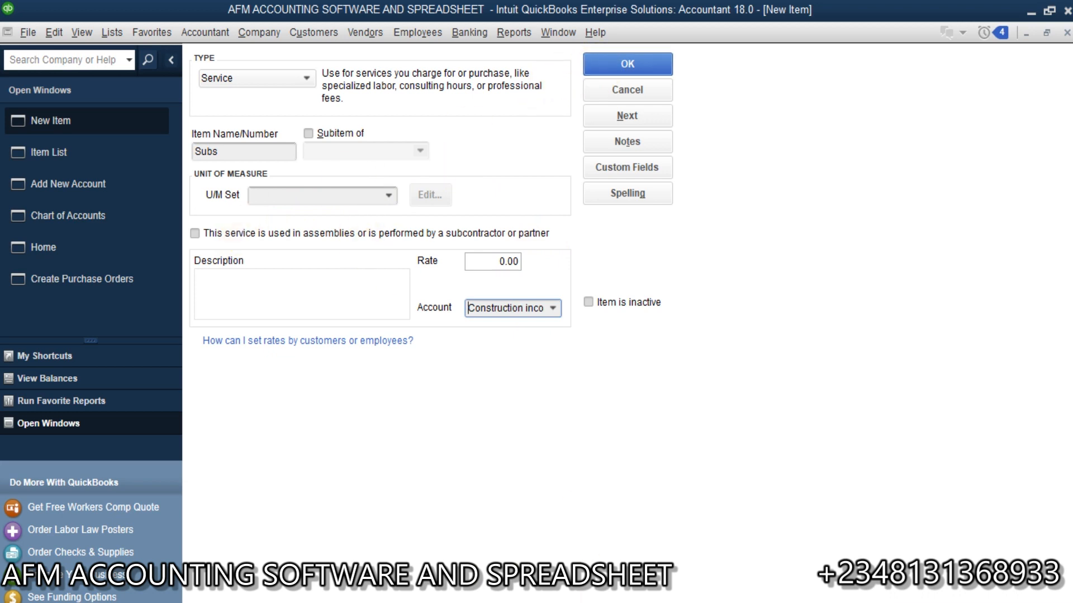
pyautogui.click(697, 533)
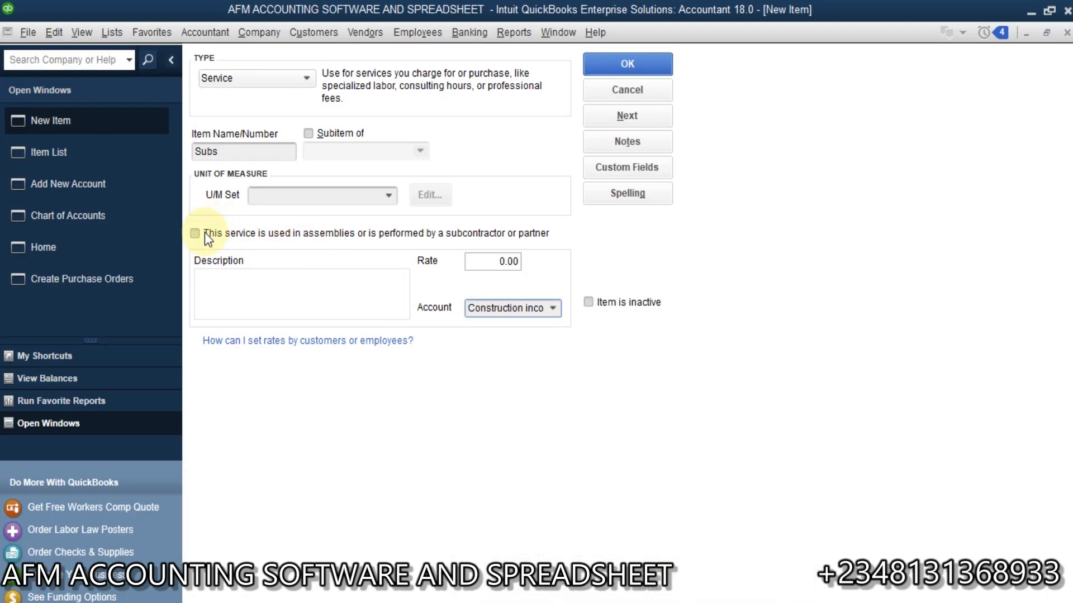
# Step: Mark the Subs service as performed by a subcontractor, set its expense account to Job Expenses:Subcontractors, and save the item
pyautogui.click(204, 233)
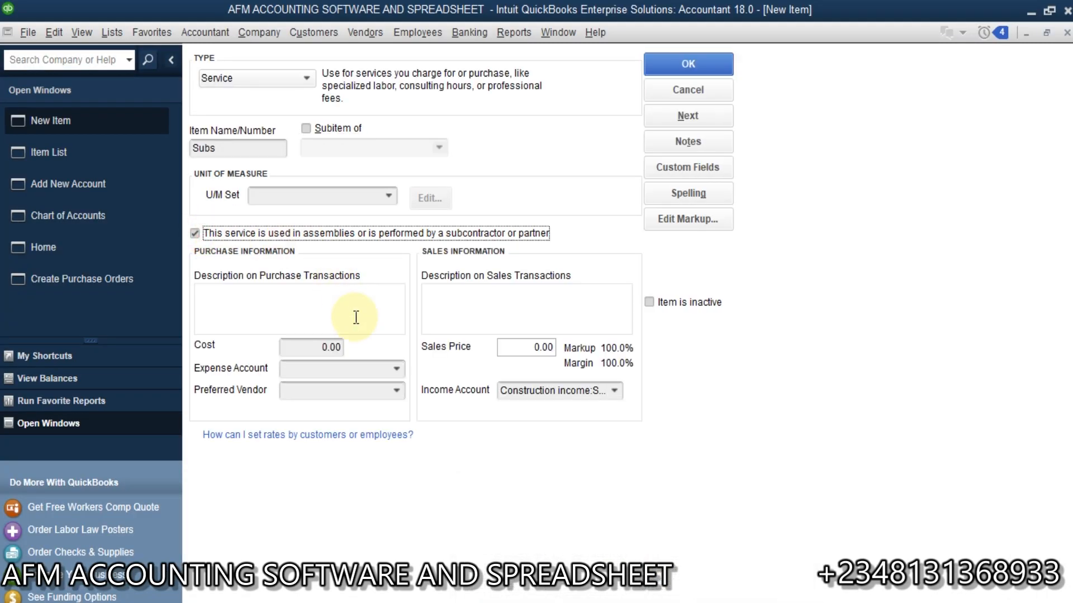
pyautogui.click(396, 370)
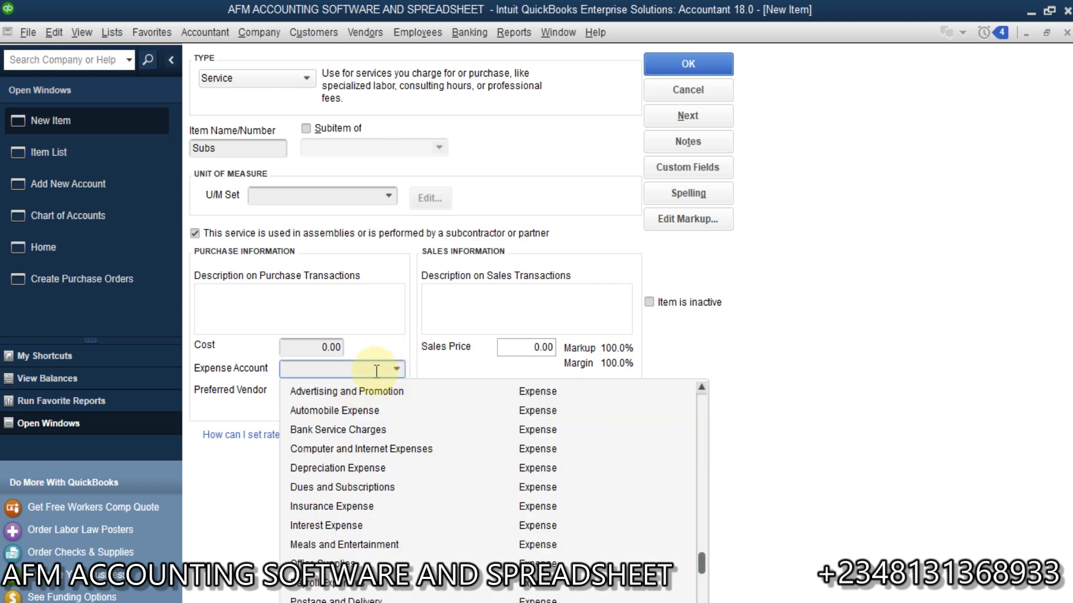
pyautogui.write('Job Expenses')
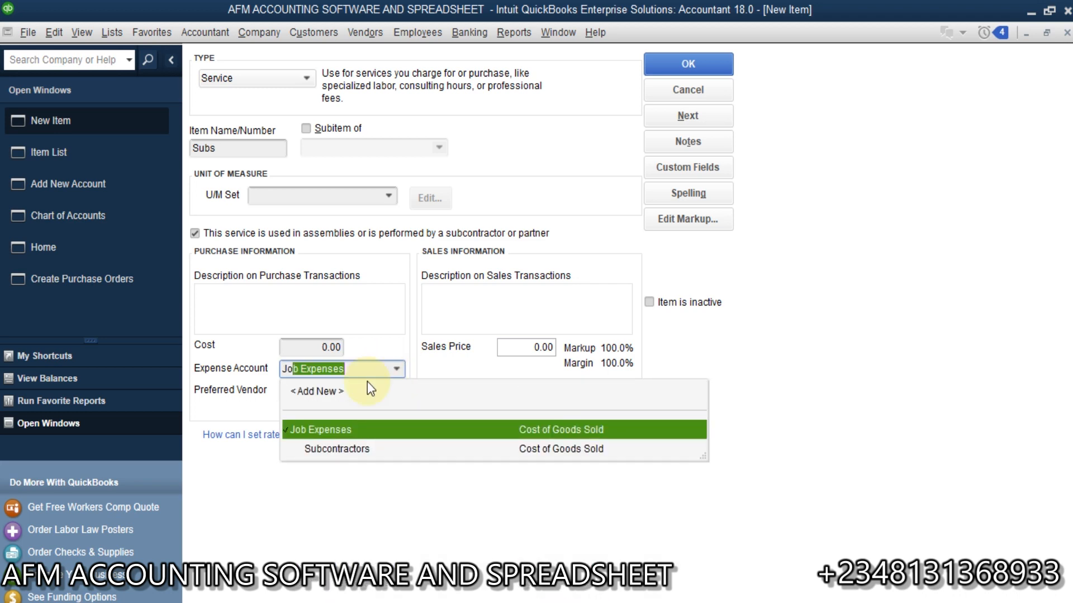
pyautogui.click(337, 449)
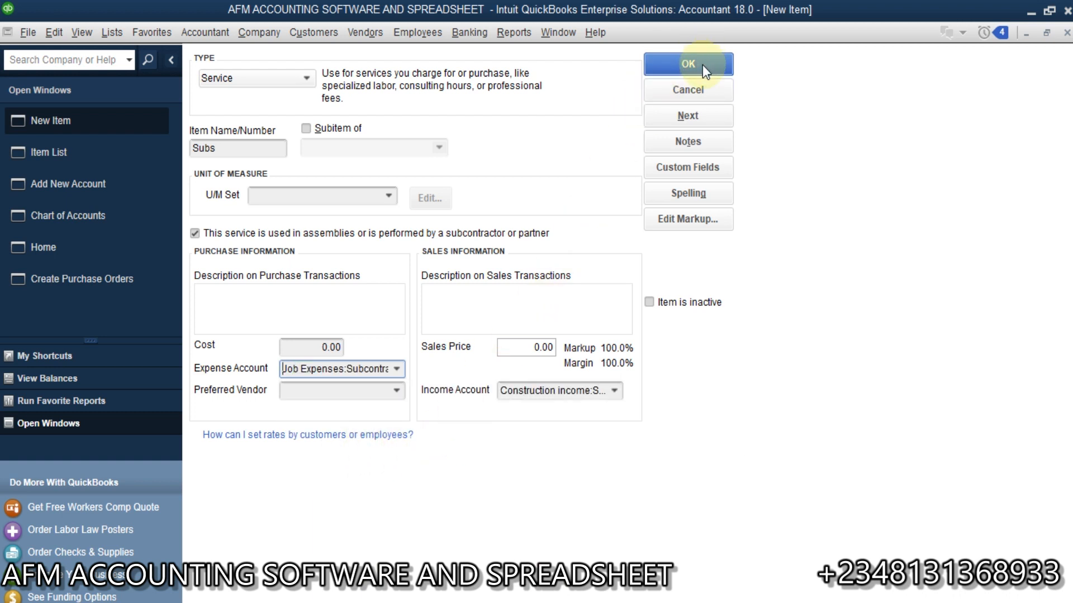
pyautogui.click(688, 64)
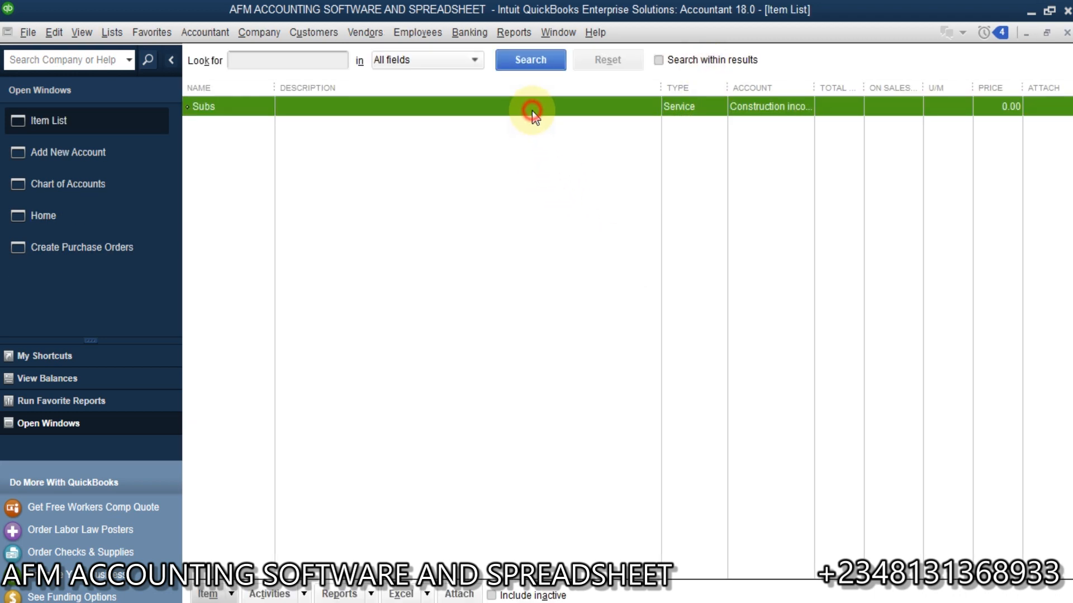
# Step: Review the saved Subs item, check the service items and accounts in the ITEM LIST workbook in Excel, and return to QuickBooks
pyautogui.hotkey('ctrl', 'e')
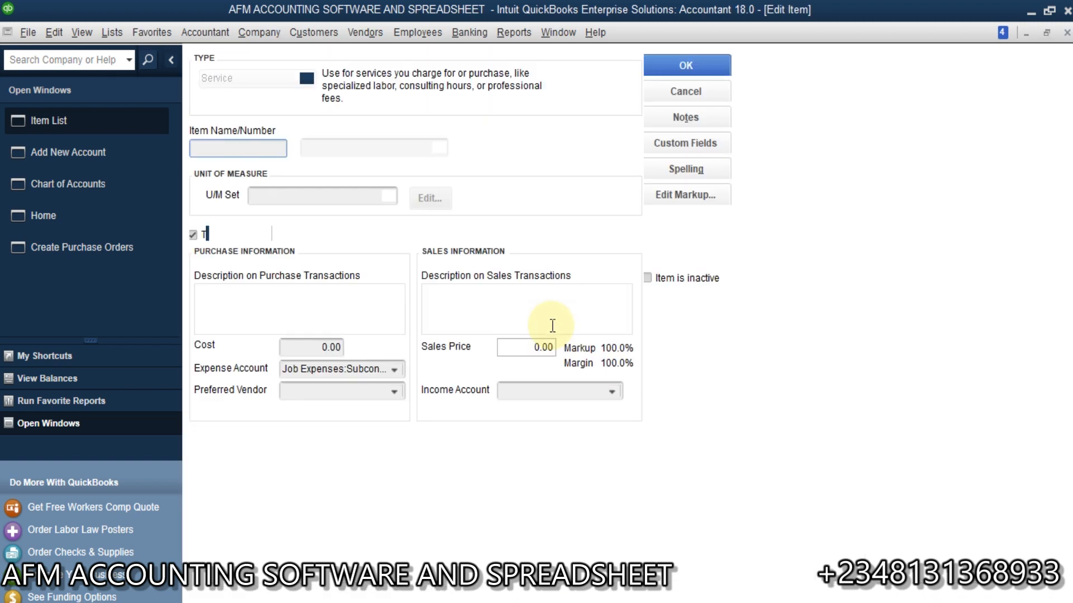
pyautogui.click(687, 91)
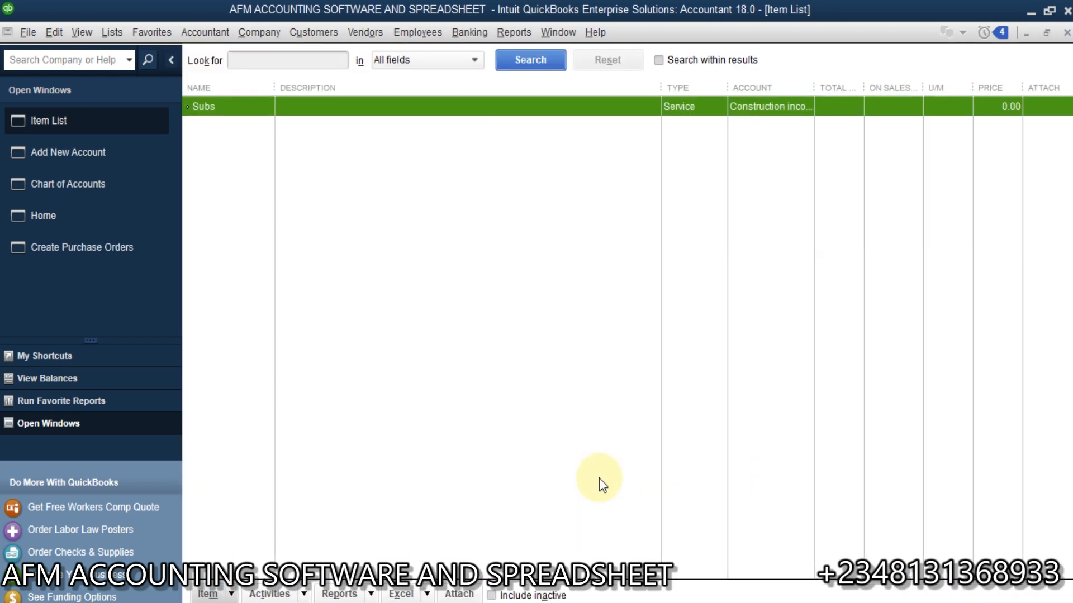
pyautogui.moveTo(633, 602)
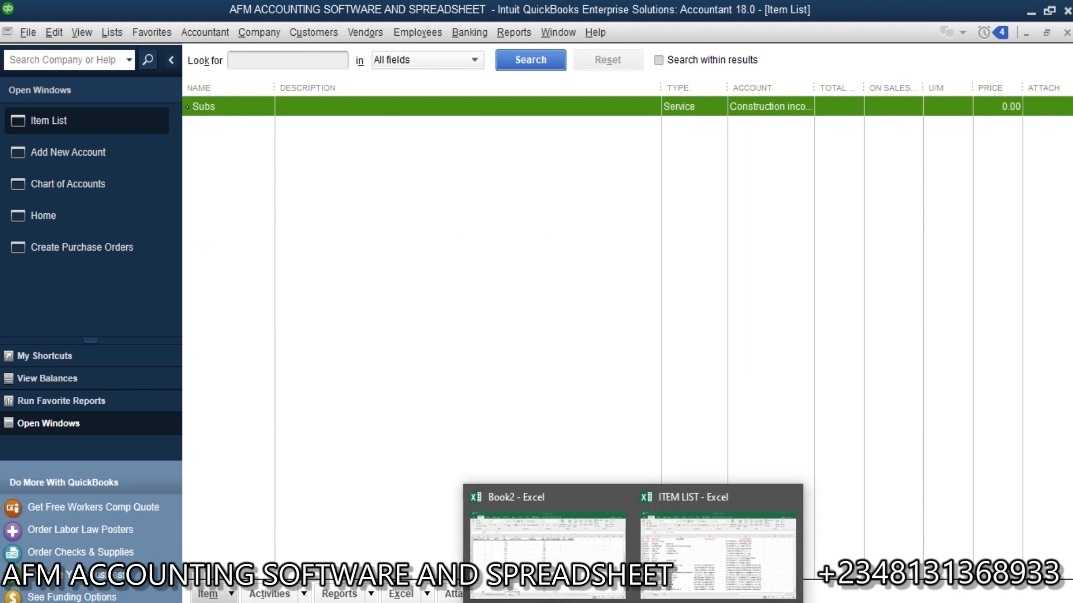
pyautogui.click(677, 578)
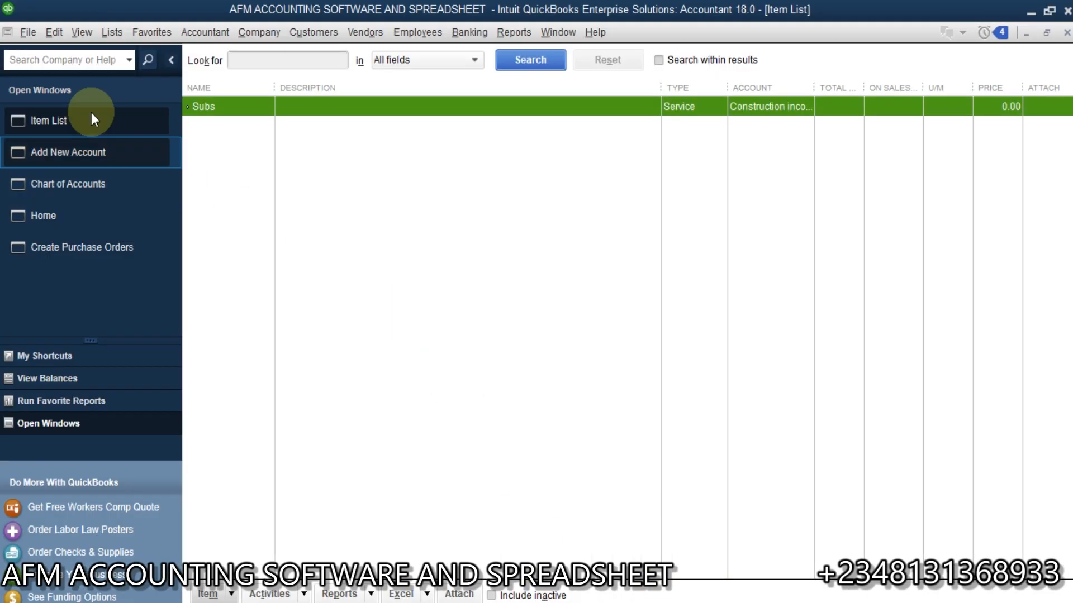
pyautogui.click(31, 36)
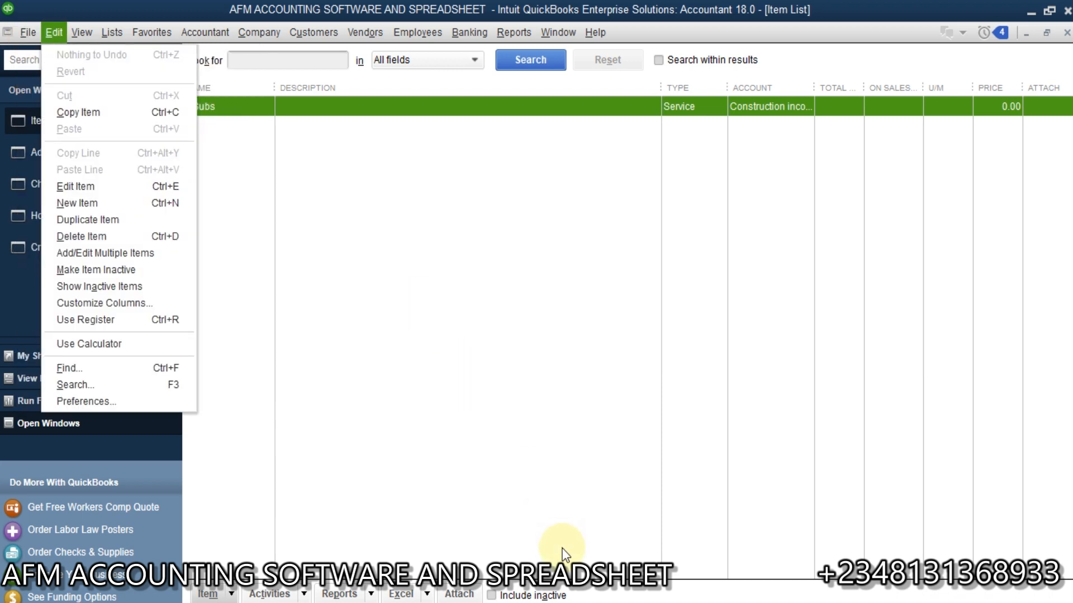
pyautogui.click(708, 569)
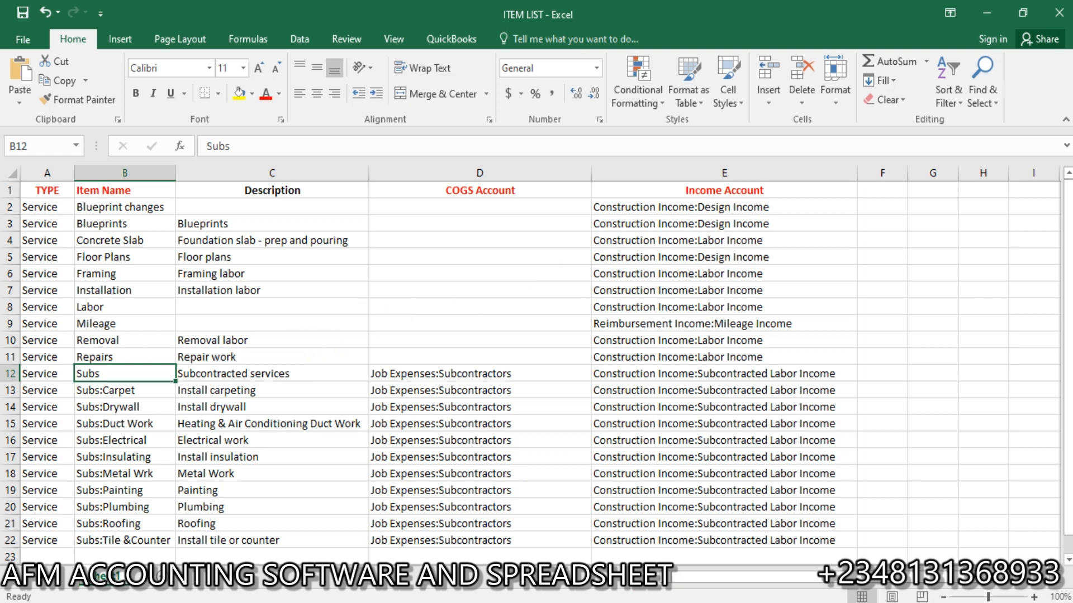
pyautogui.click(587, 600)
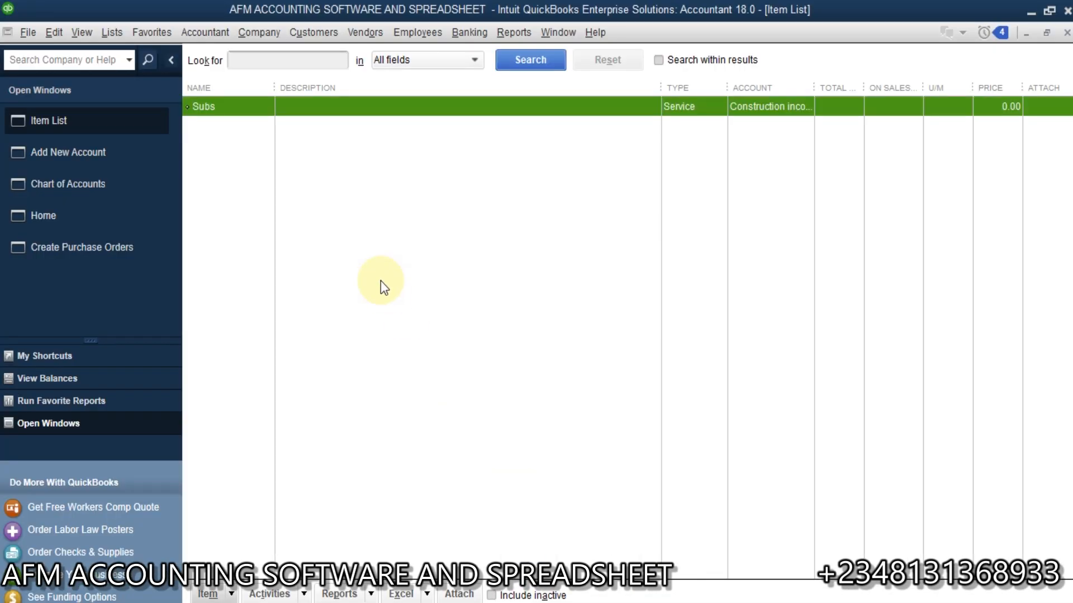
# Step: Start an advanced import of Excel data and browse to the ITEM LIST workbook in the QB folder
pyautogui.click(31, 38)
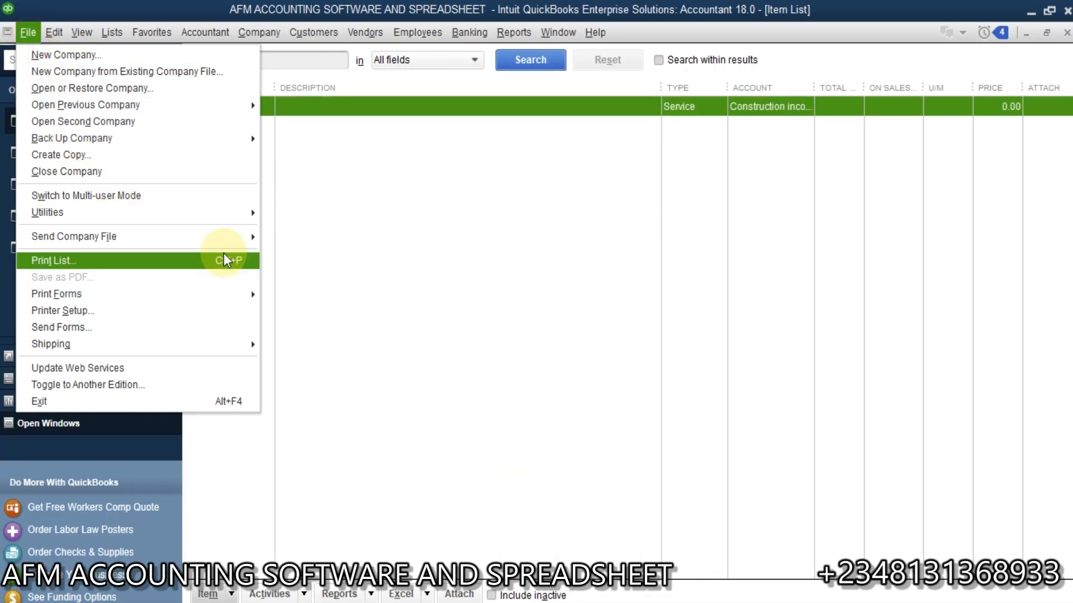
pyautogui.moveTo(241, 216)
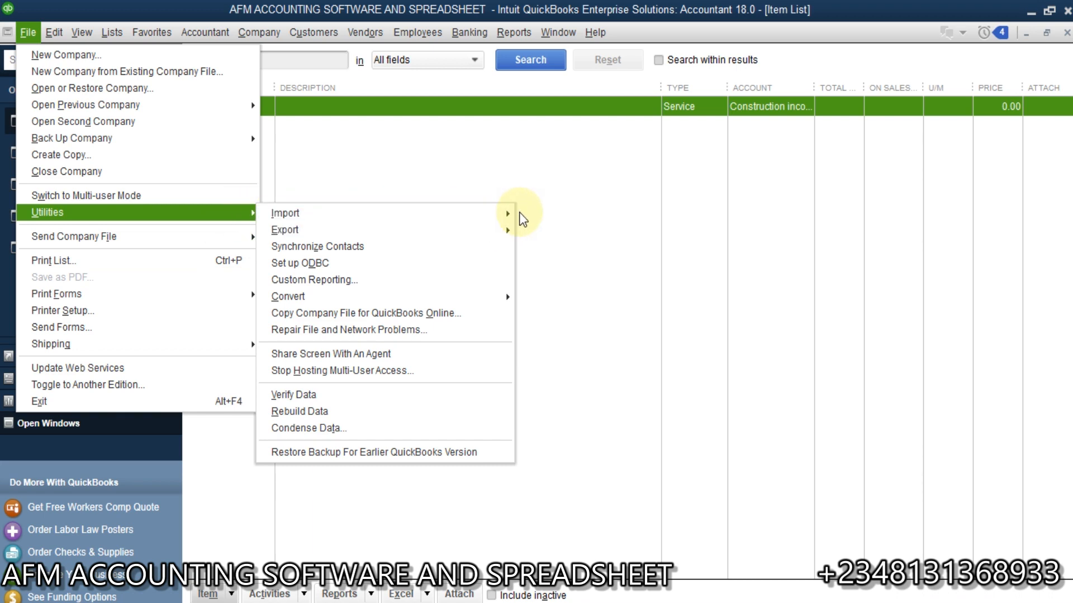
pyautogui.moveTo(510, 213)
pyautogui.click(581, 214)
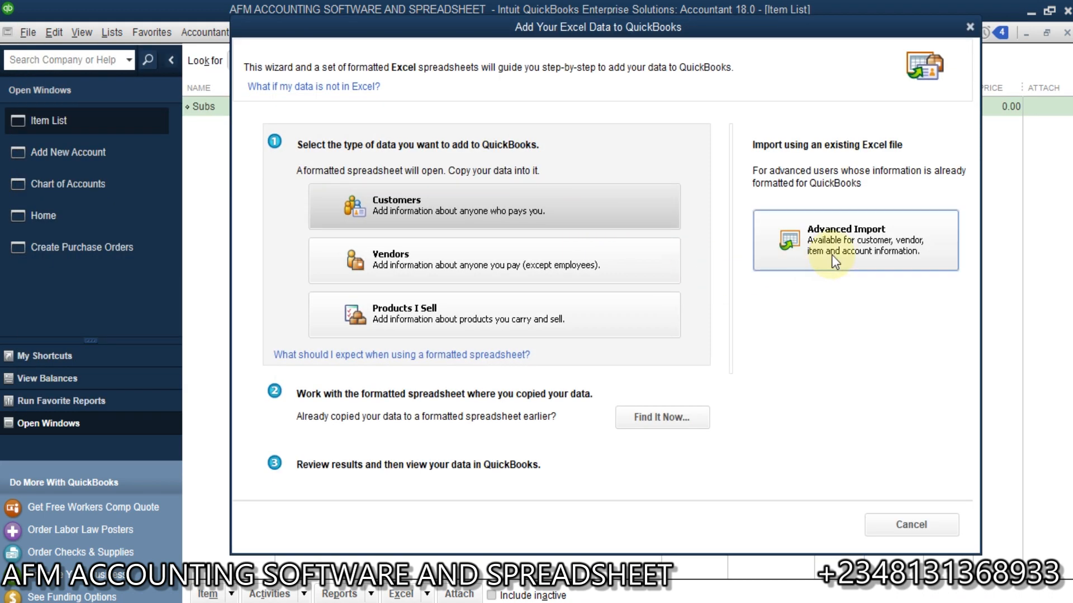
pyautogui.click(831, 254)
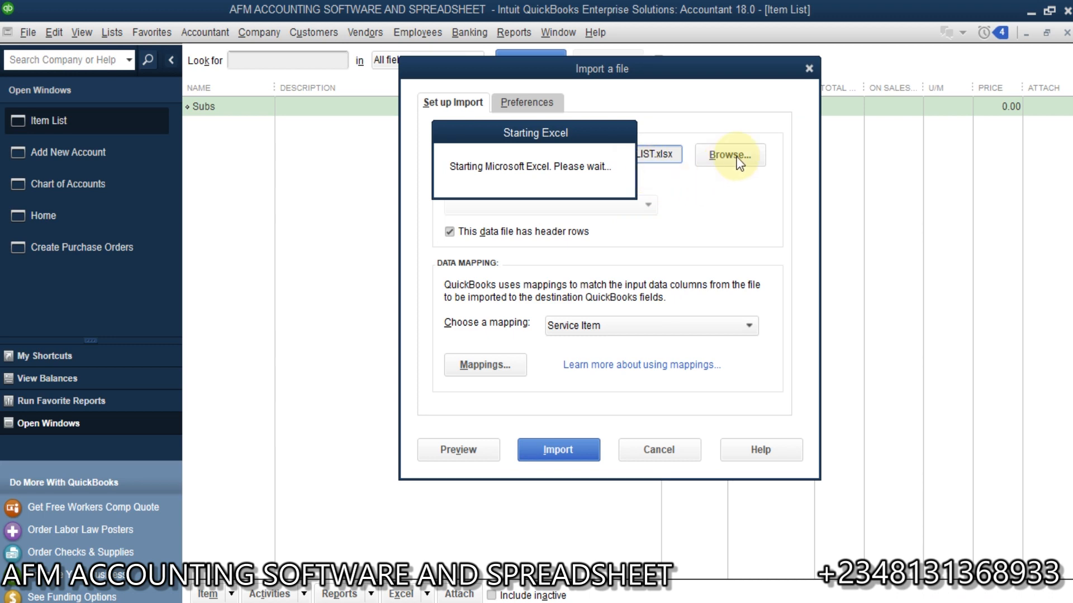
pyautogui.click(612, 161)
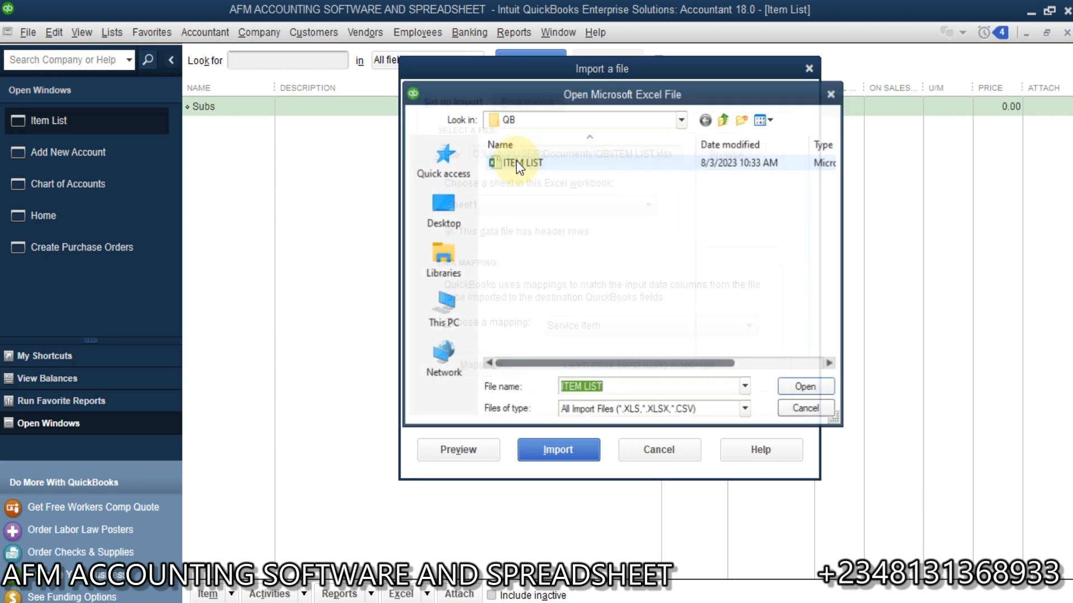
pyautogui.click(574, 162)
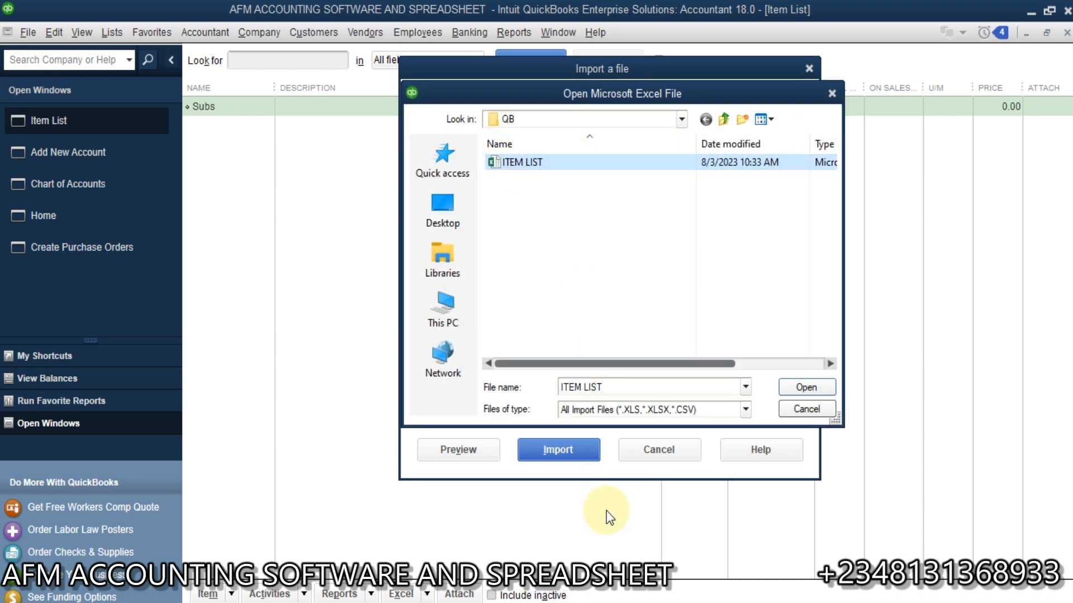
# Step: Switch to Excel to save the ITEM LIST workbook, and return to the import file selection in QuickBooks
pyautogui.click(598, 595)
pyautogui.click(704, 548)
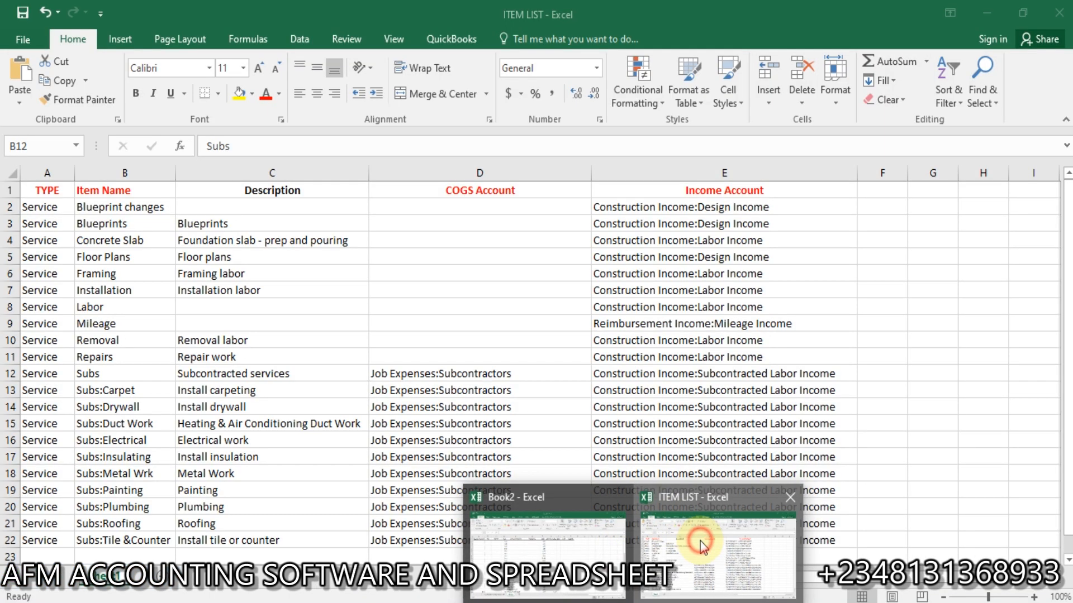
pyautogui.click(445, 331)
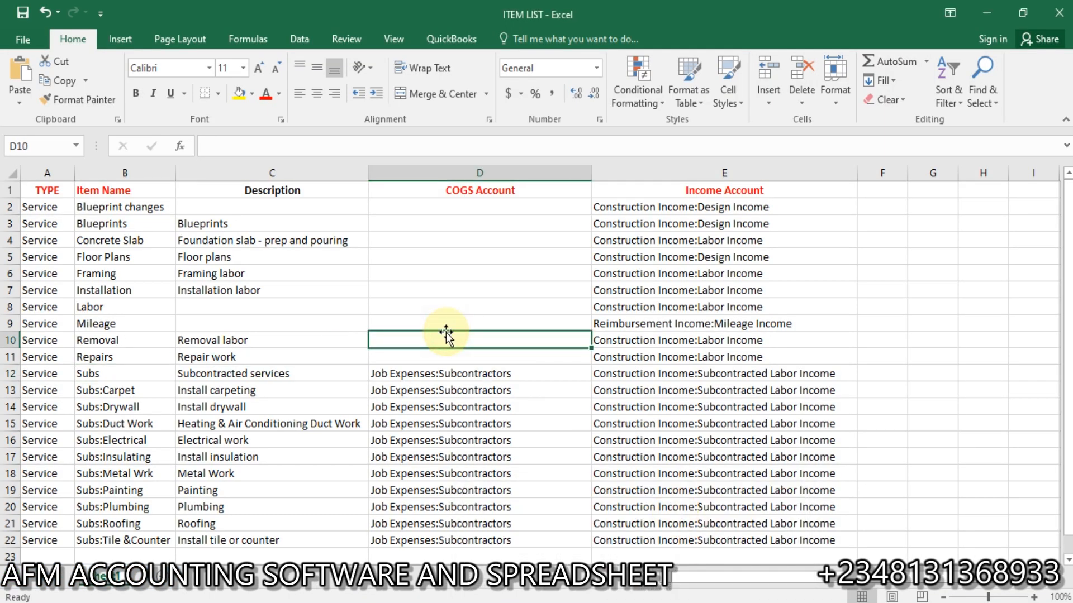
pyautogui.click(609, 438)
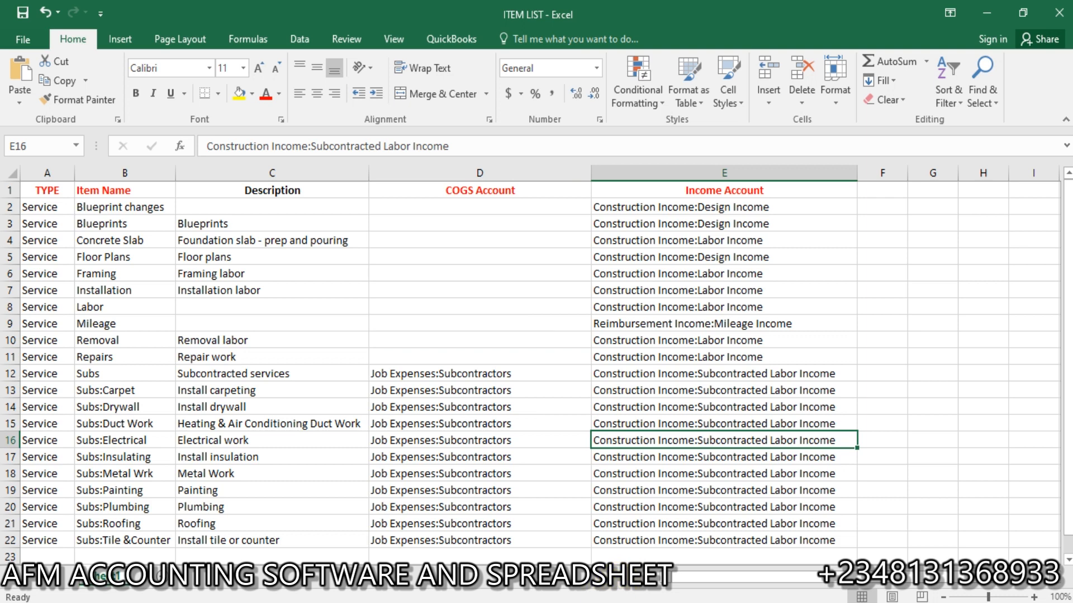
pyautogui.moveTo(619, 593)
pyautogui.click(594, 546)
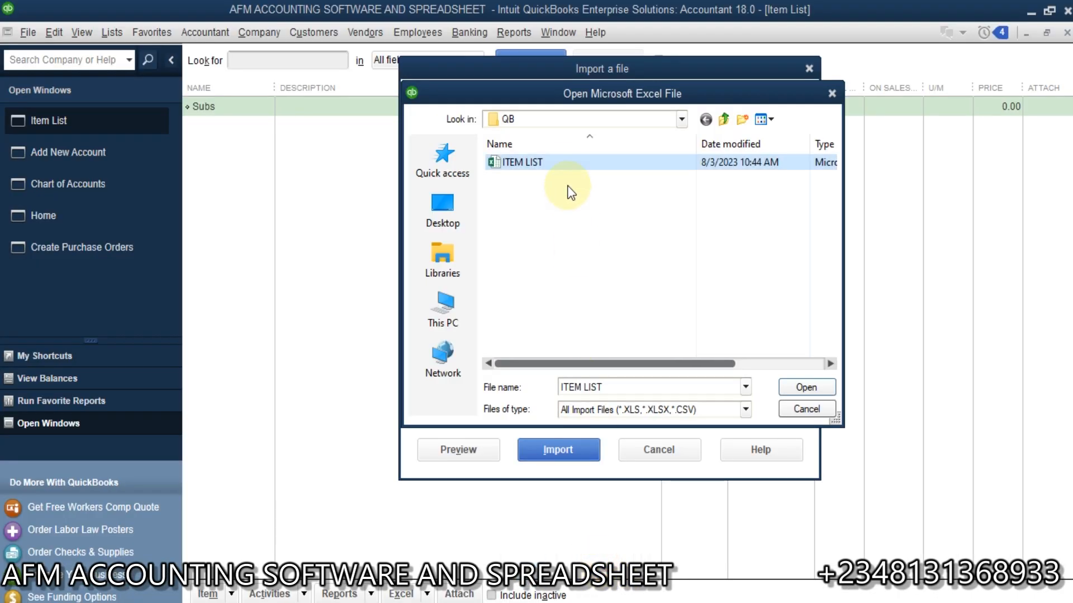
# Step: Load the ITEM LIST workbook as the import file and choose Sheet1 as its sheet
pyautogui.doubleClick(559, 162)
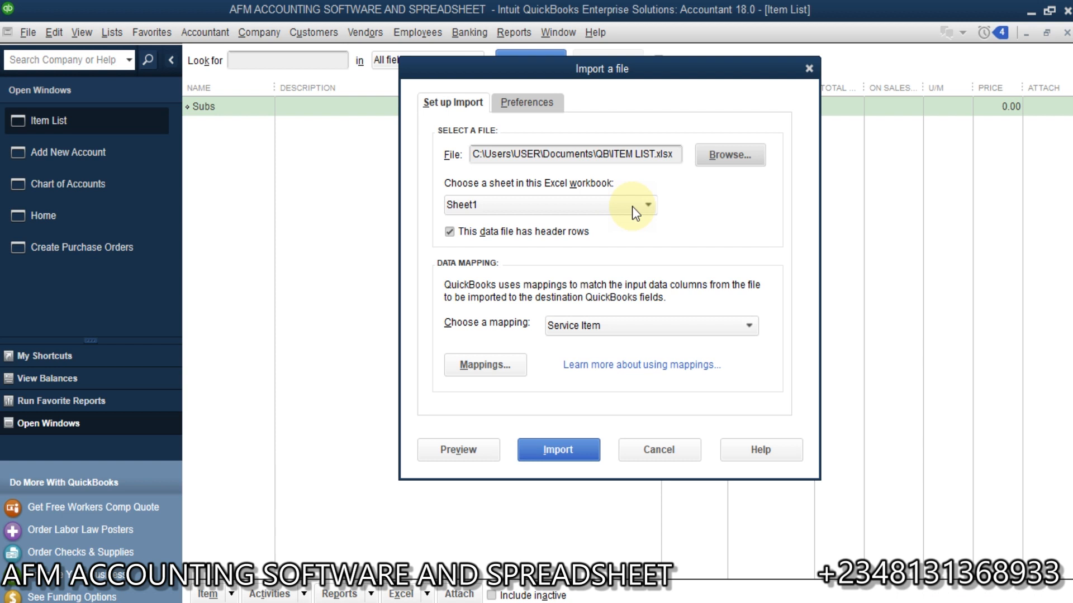
pyautogui.click(646, 206)
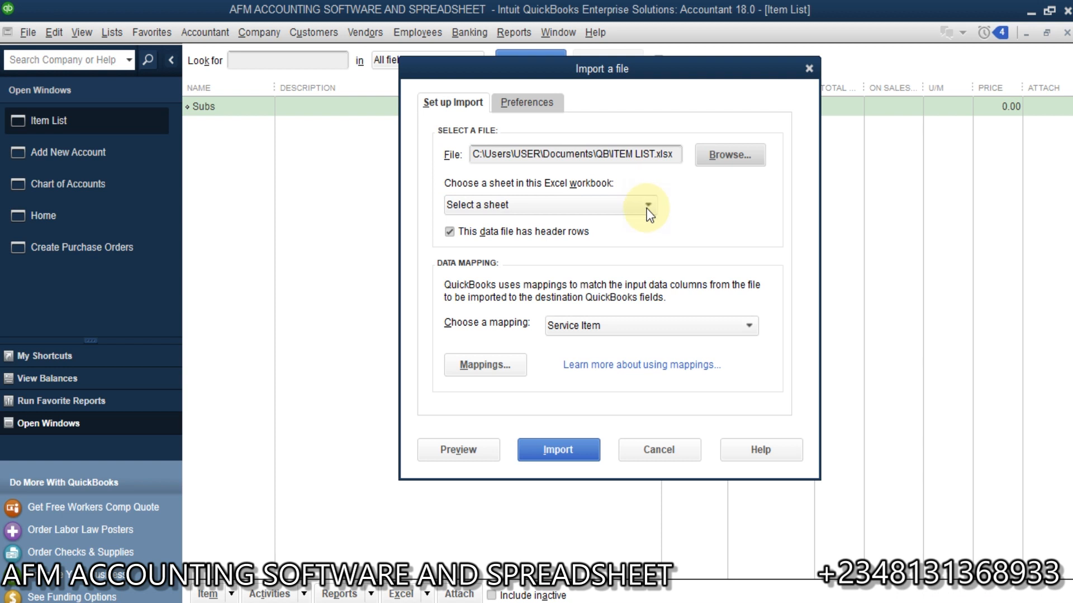
pyautogui.click(648, 206)
pyautogui.click(495, 247)
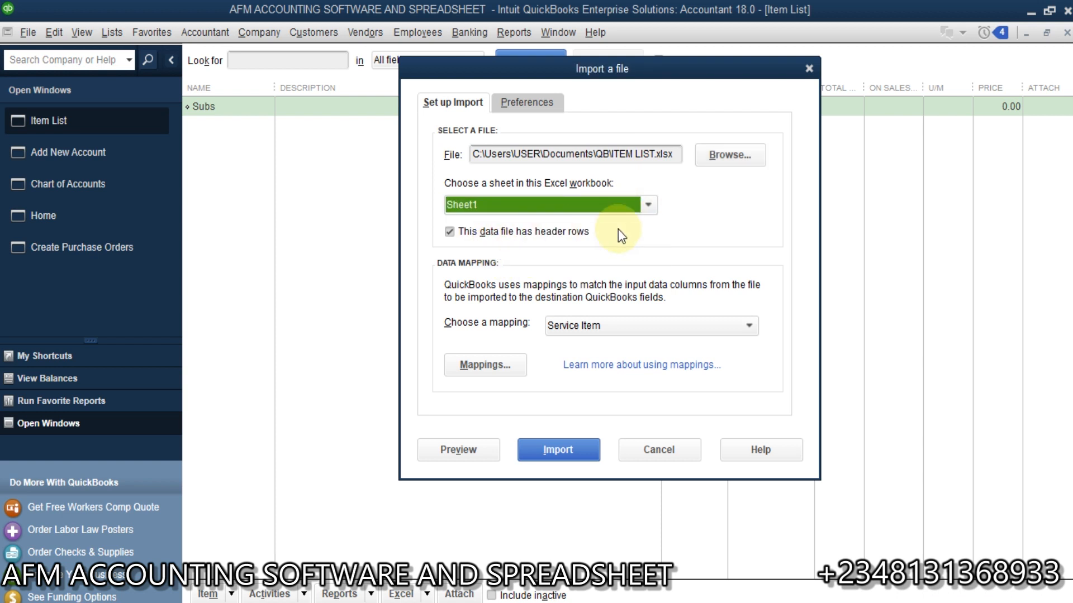
pyautogui.click(679, 325)
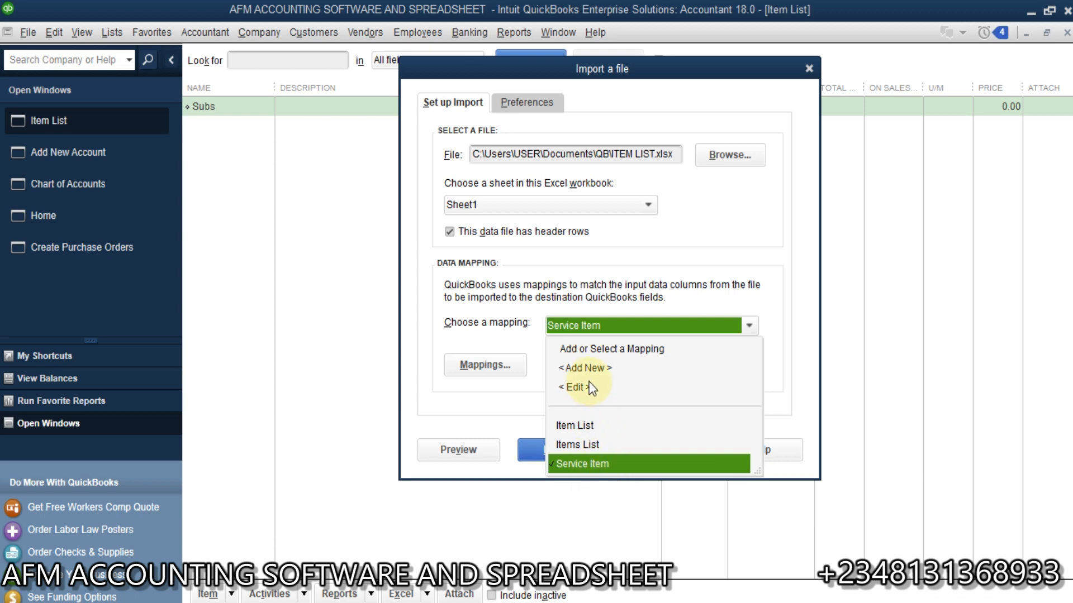
pyautogui.click(623, 371)
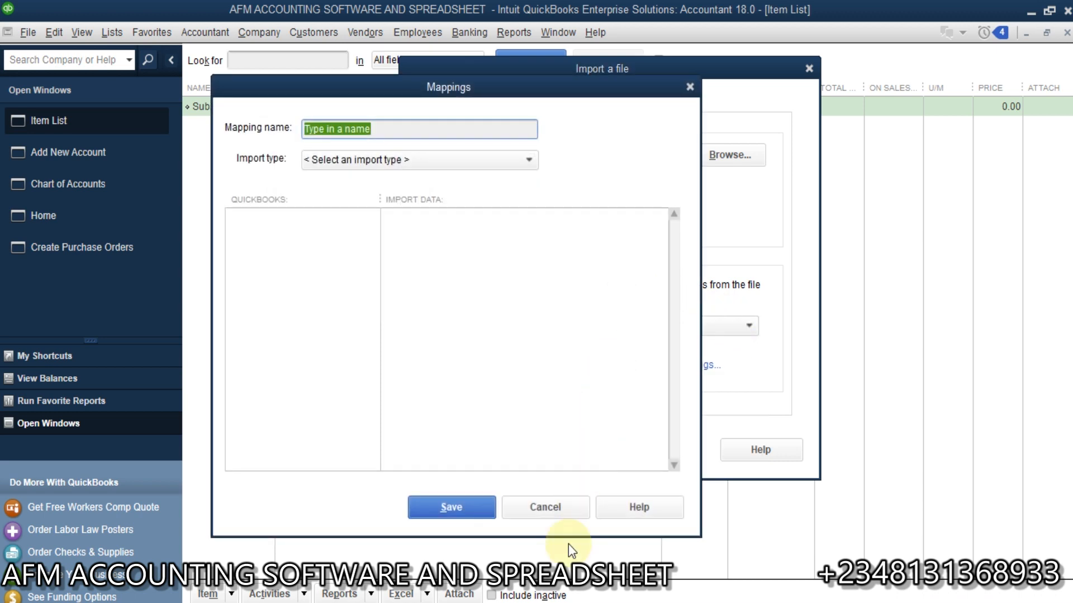
pyautogui.click(546, 508)
# Step: Open the existing Service Item mapping for editing
pyautogui.click(746, 329)
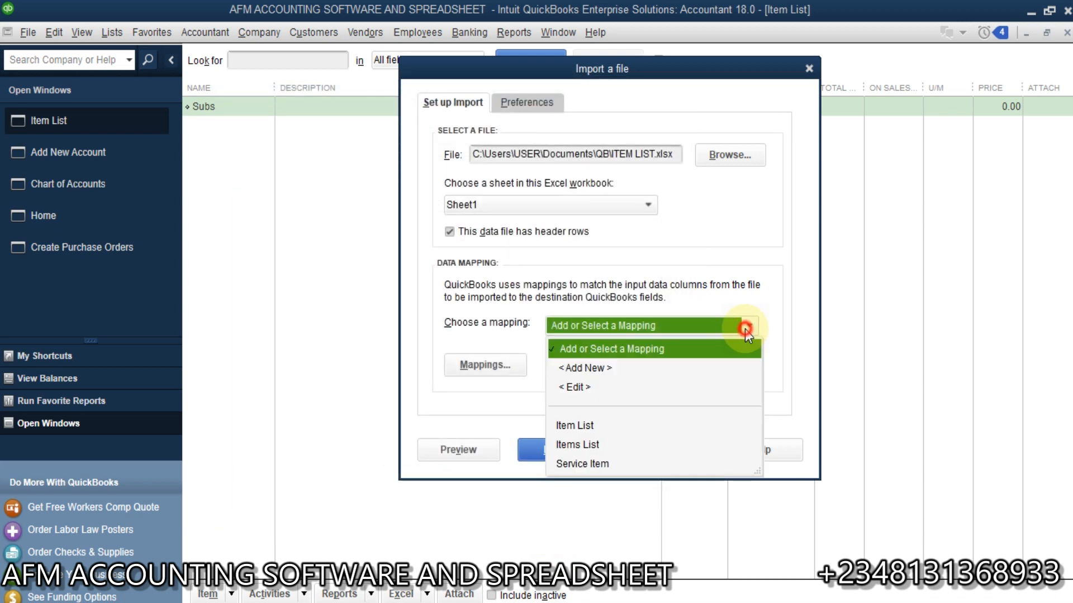
pyautogui.click(608, 390)
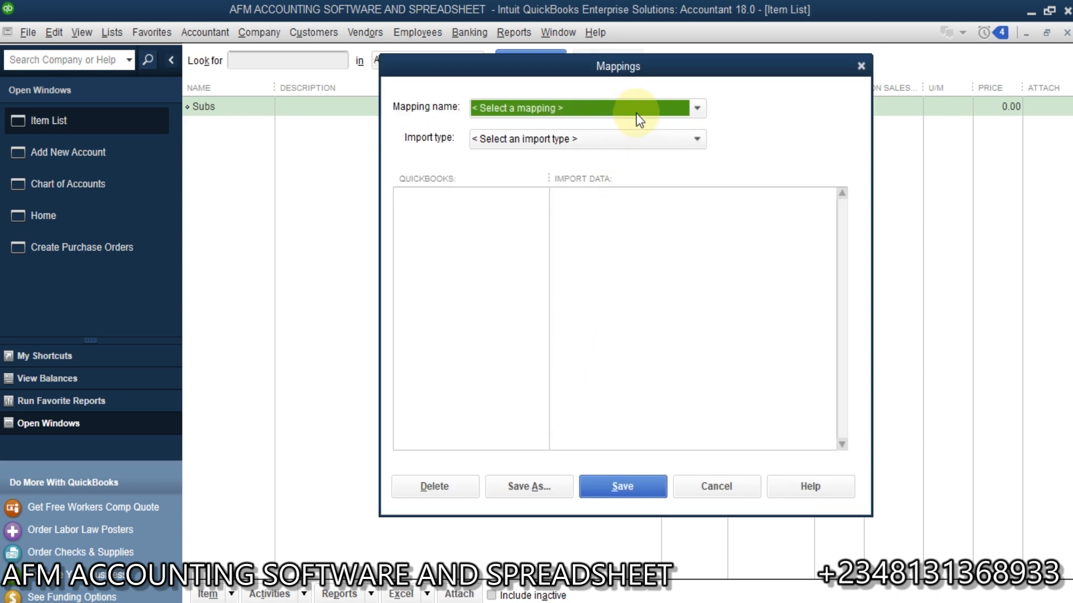
pyautogui.click(698, 108)
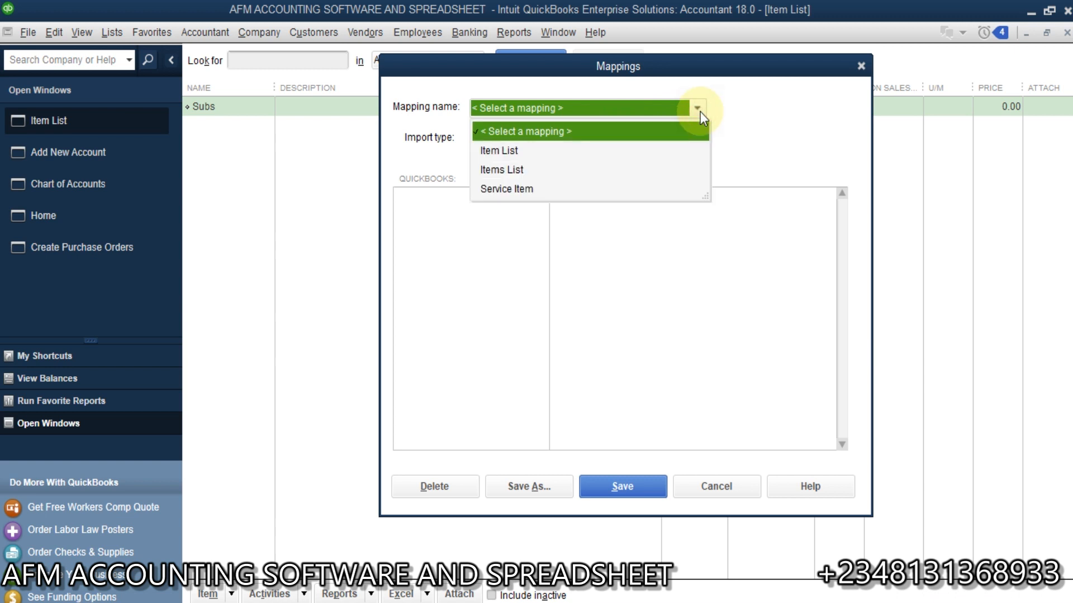
pyautogui.click(563, 185)
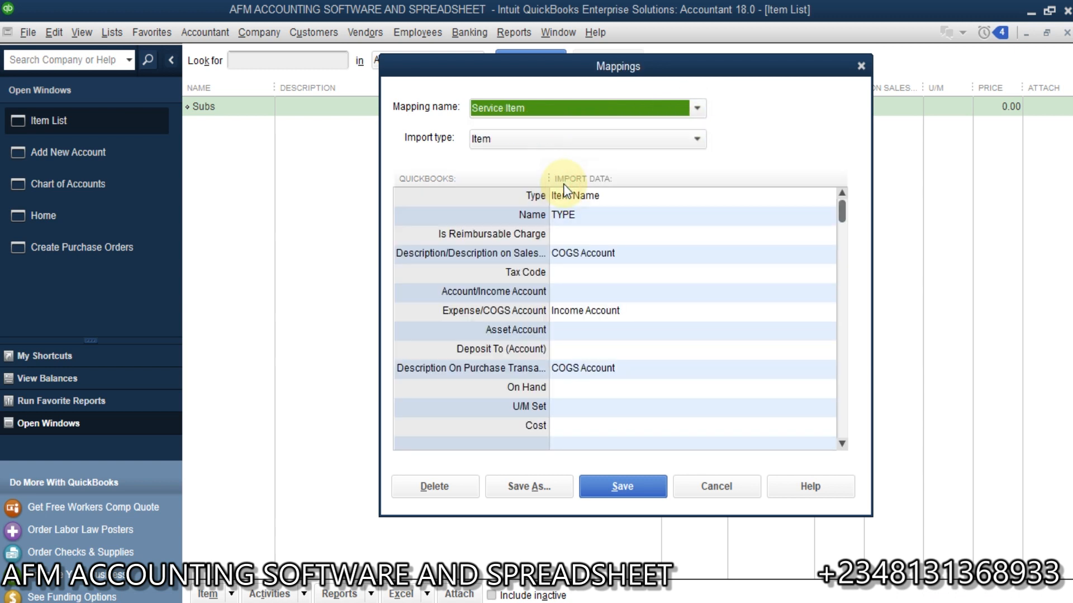
# Step: Select Item as the import type for the Service Item mapping
pyautogui.click(695, 142)
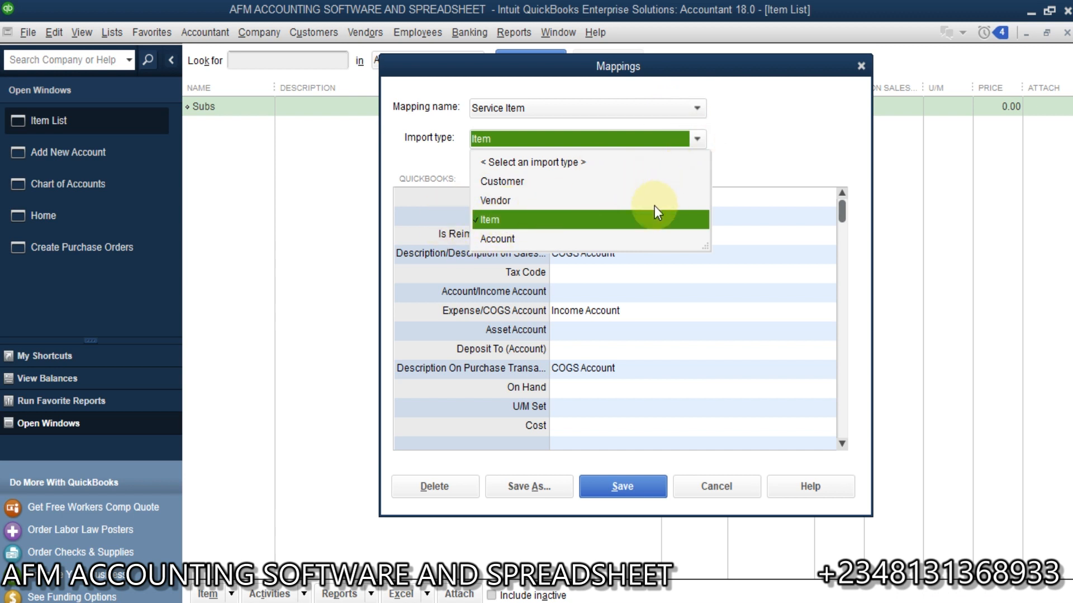
pyautogui.click(649, 222)
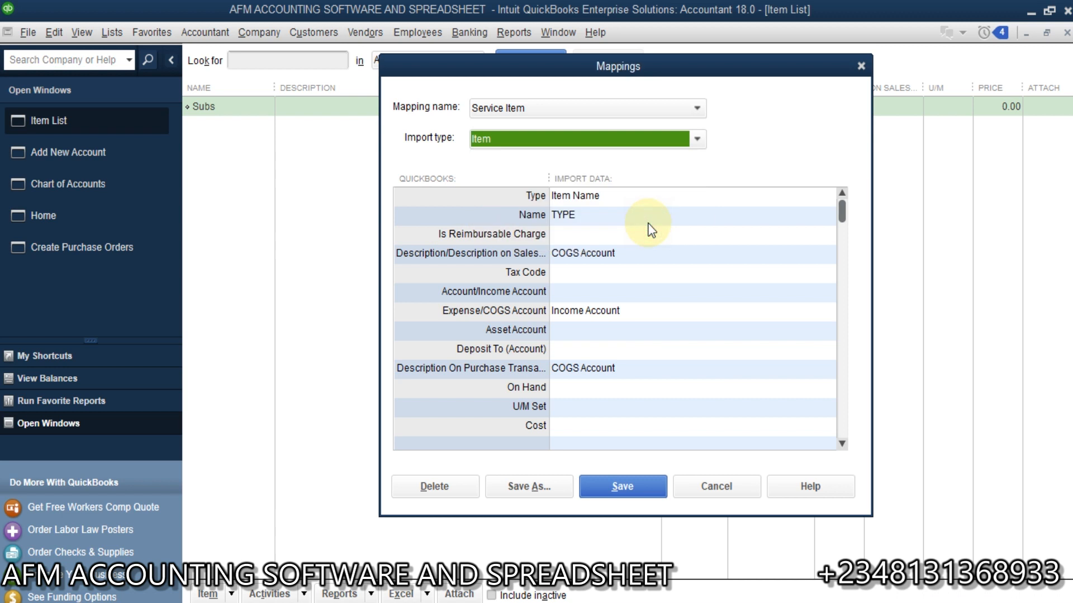
pyautogui.click(841, 196)
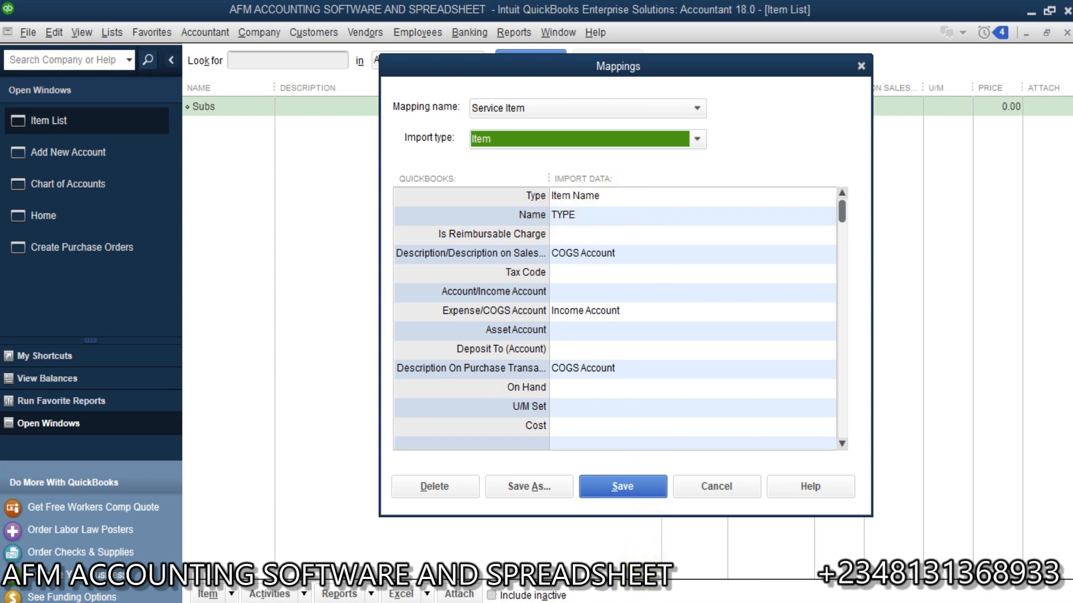
# Step: Look at the open Excel workbooks, and review the full list of QuickBooks fields in the Service Item mapping
pyautogui.moveTo(638, 576)
pyautogui.click(702, 567)
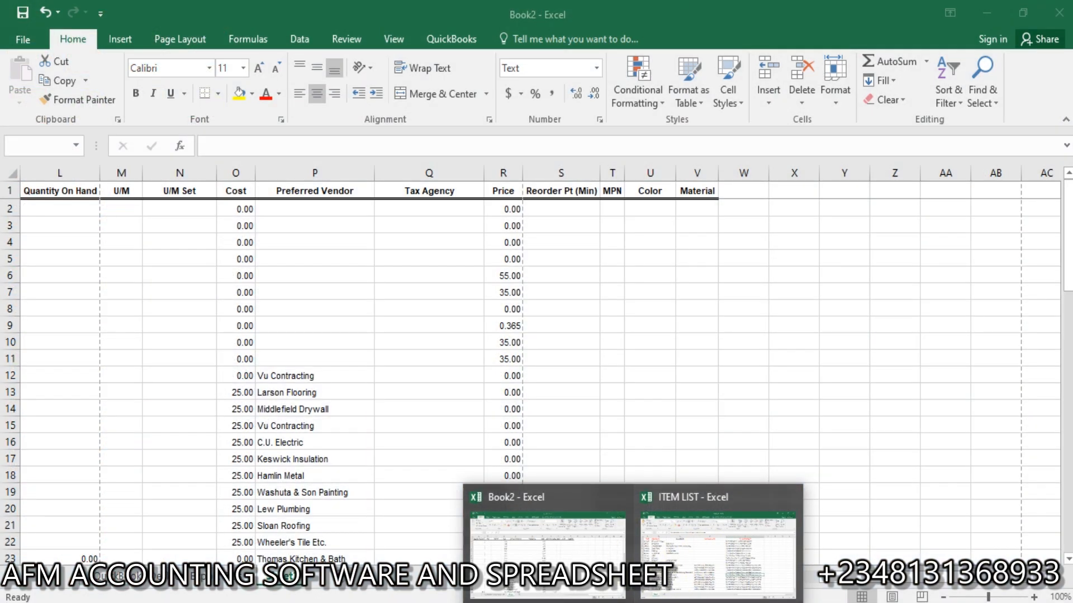
pyautogui.moveTo(594, 602)
pyautogui.click(609, 545)
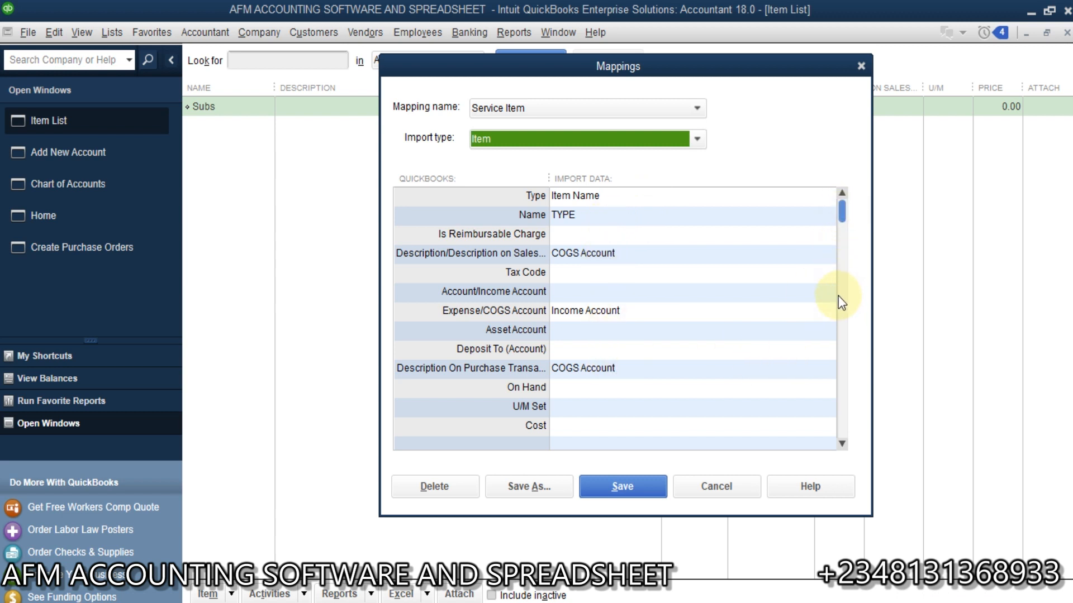
pyautogui.scroll(-3, 844, 310)
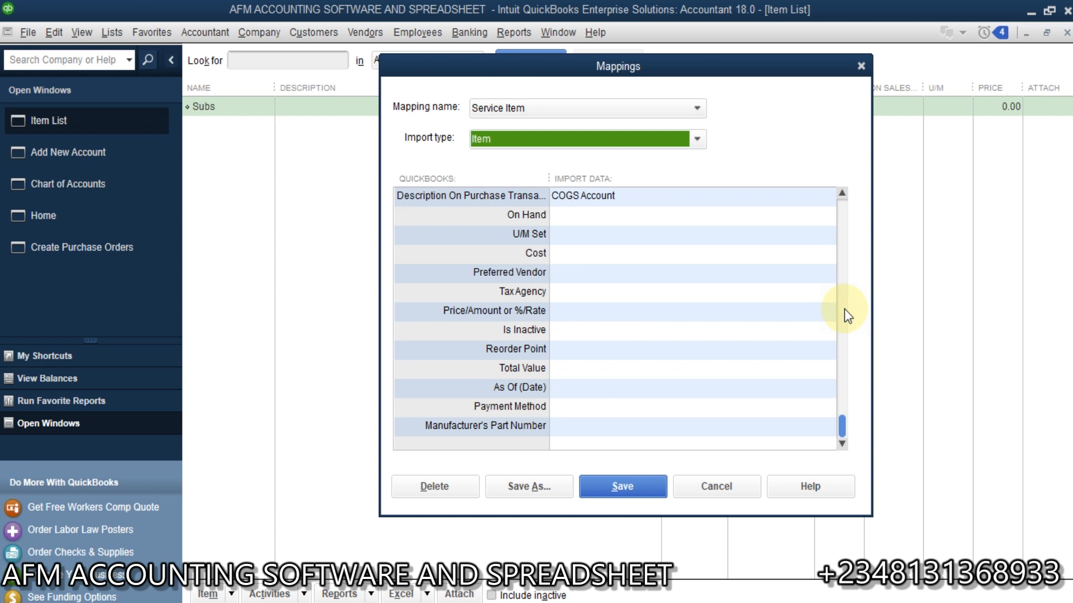
pyautogui.scroll(3, 844, 310)
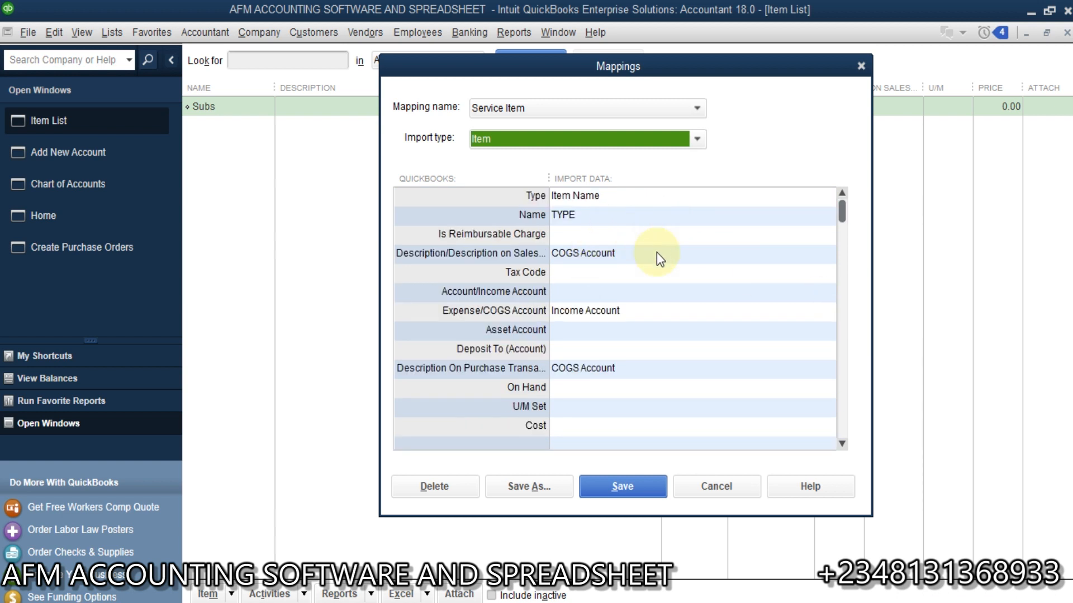
# Step: Map the Type field to the TYPE column and the Name field to the Item Name column
pyautogui.click(592, 197)
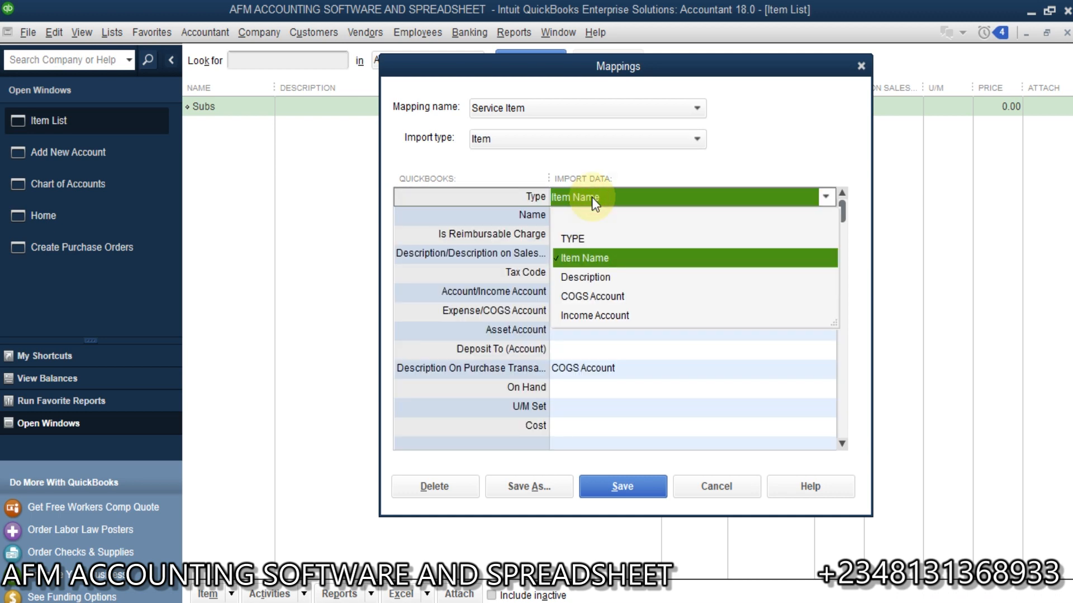
pyautogui.click(583, 261)
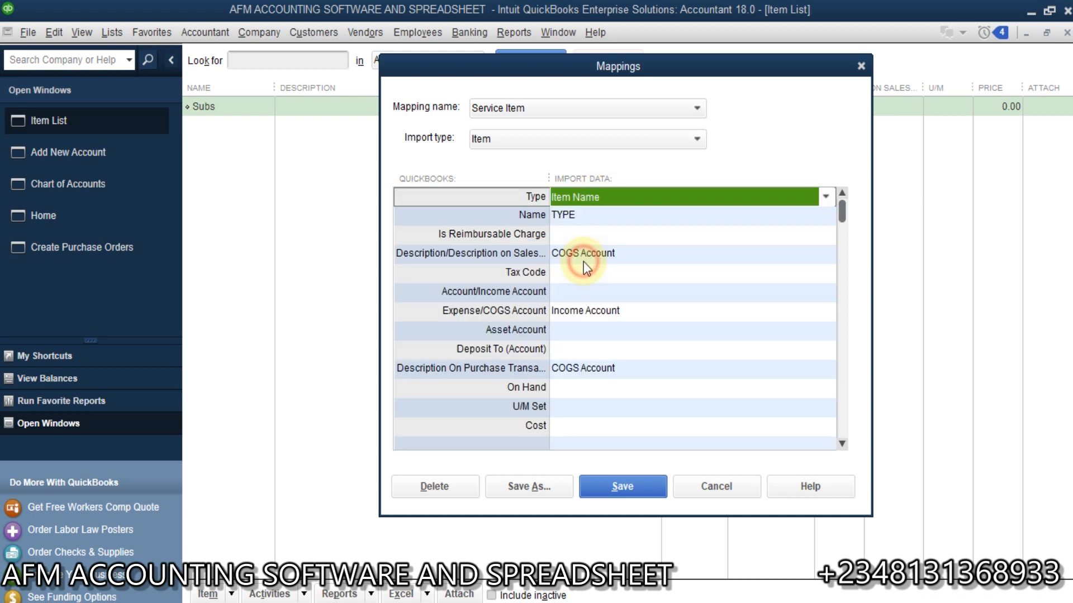
pyautogui.click(602, 198)
pyautogui.click(601, 239)
pyautogui.click(576, 214)
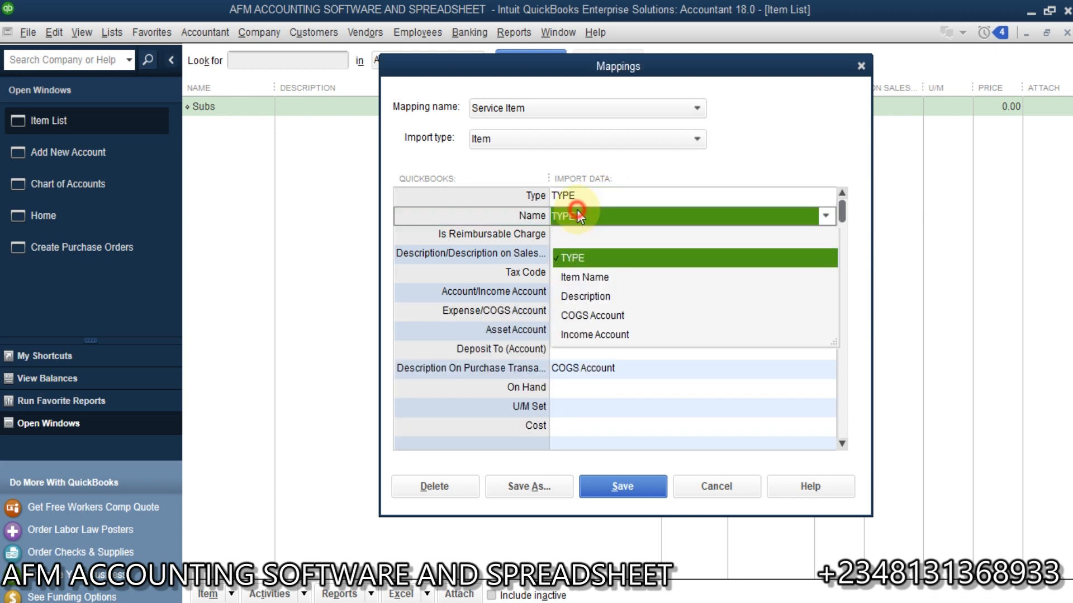
pyautogui.click(606, 282)
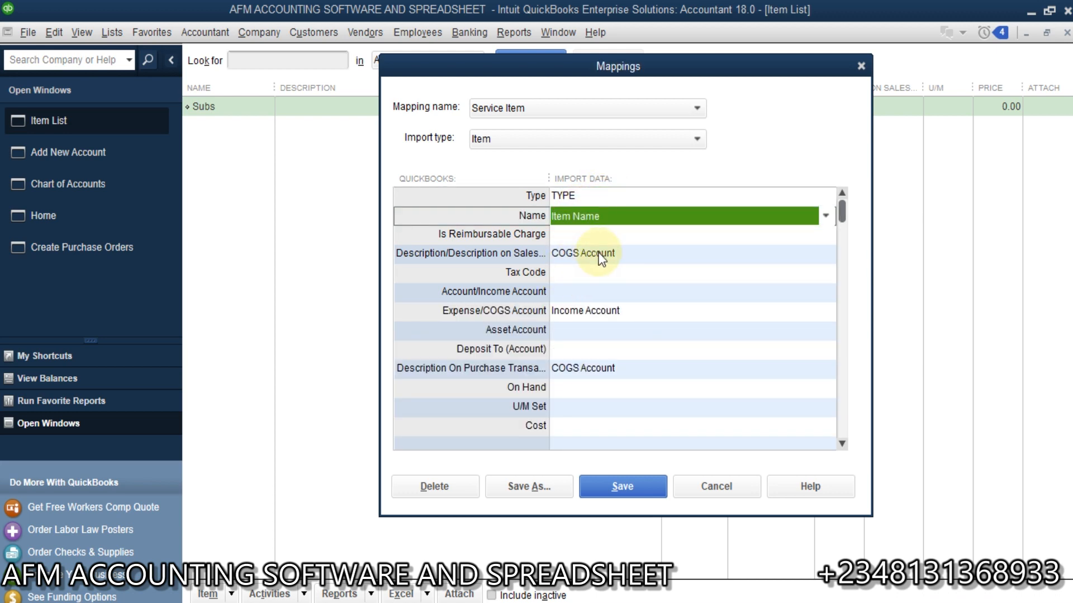
# Step: Map both the sales description and the purchase description fields to the Description column
pyautogui.click(599, 253)
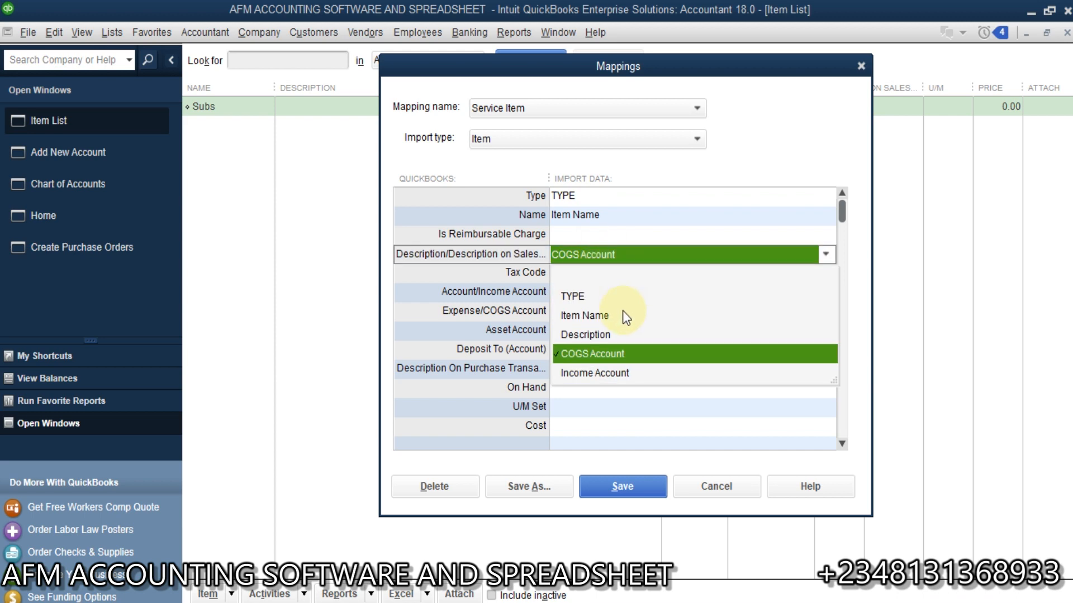
pyautogui.click(588, 334)
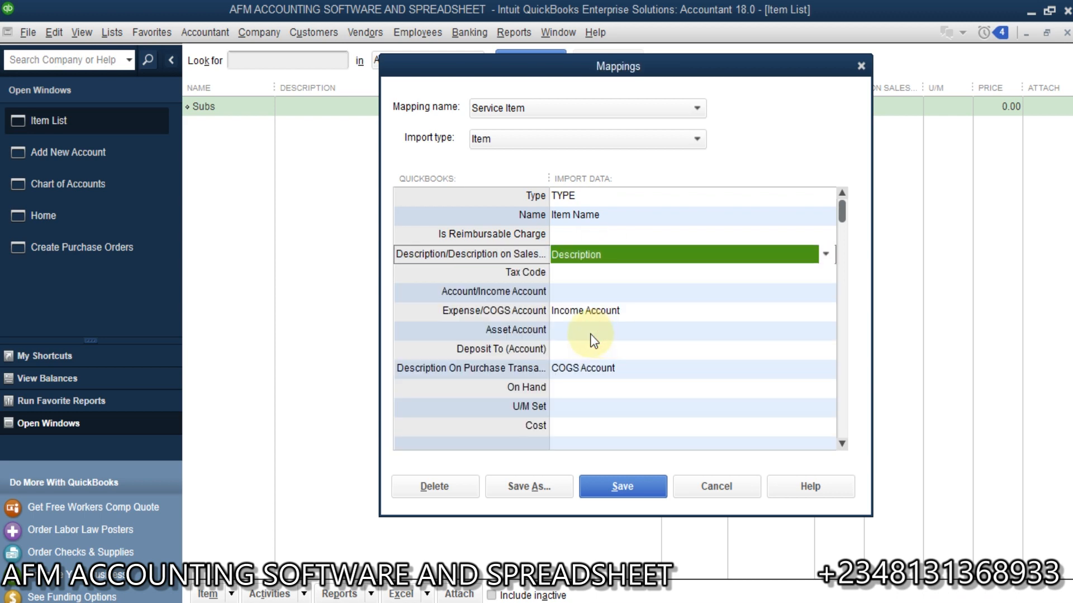
pyautogui.click(595, 370)
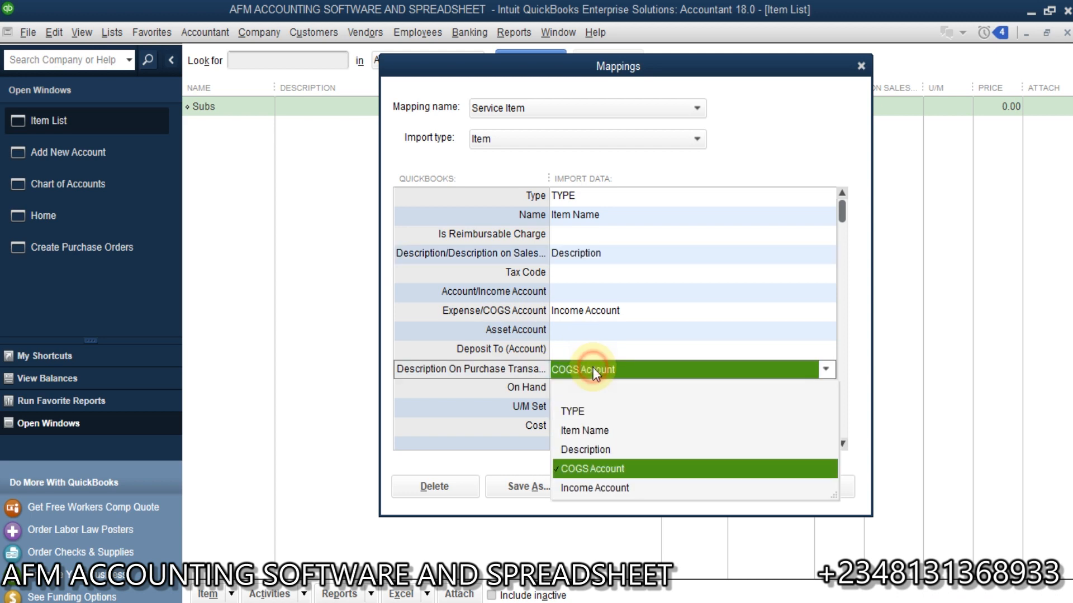
pyautogui.click(581, 450)
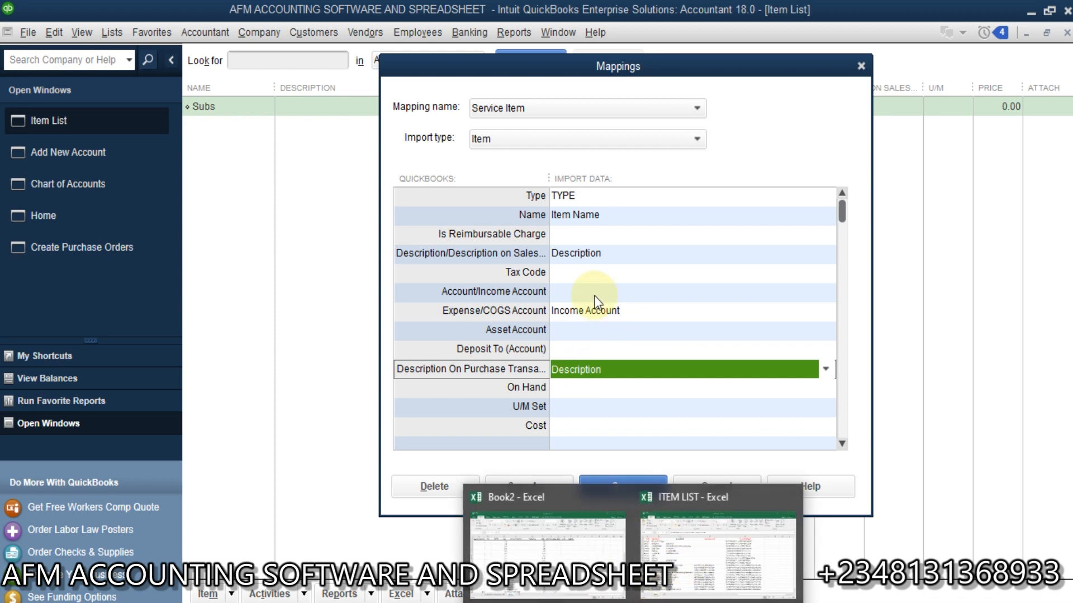
# Step: Map Expense/COGS Account to COGS Account and Account/Income Account to Income Account, and save the mapping
pyautogui.click(610, 311)
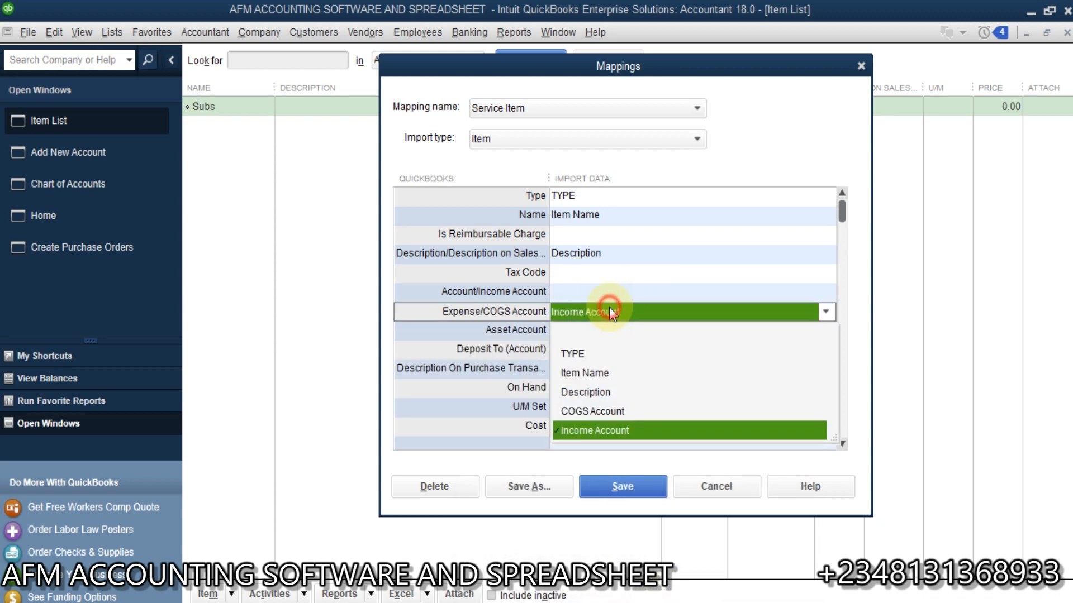
pyautogui.click(596, 411)
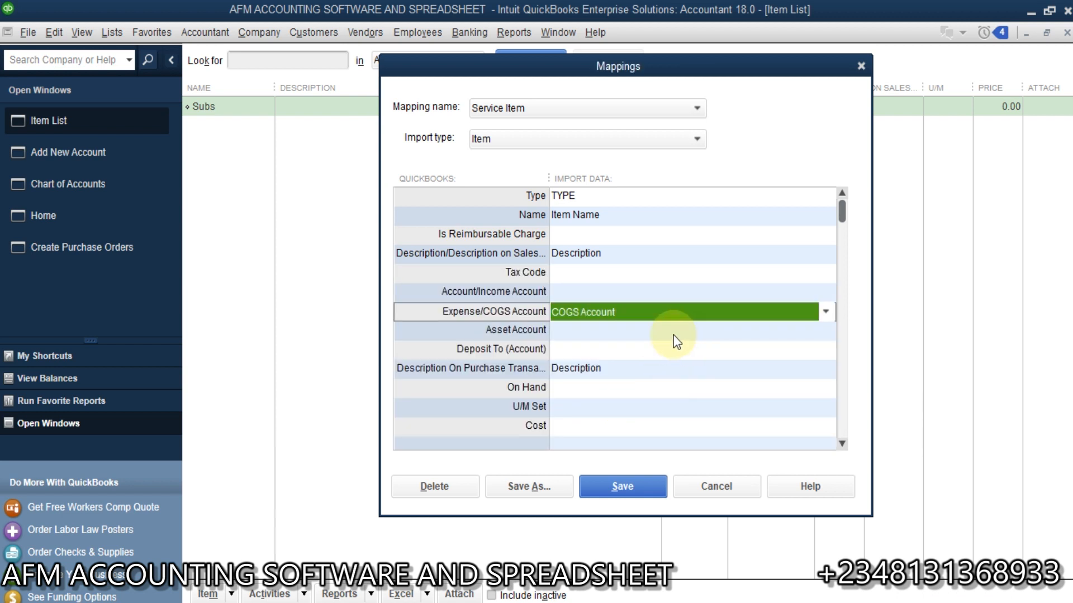
pyautogui.click(578, 293)
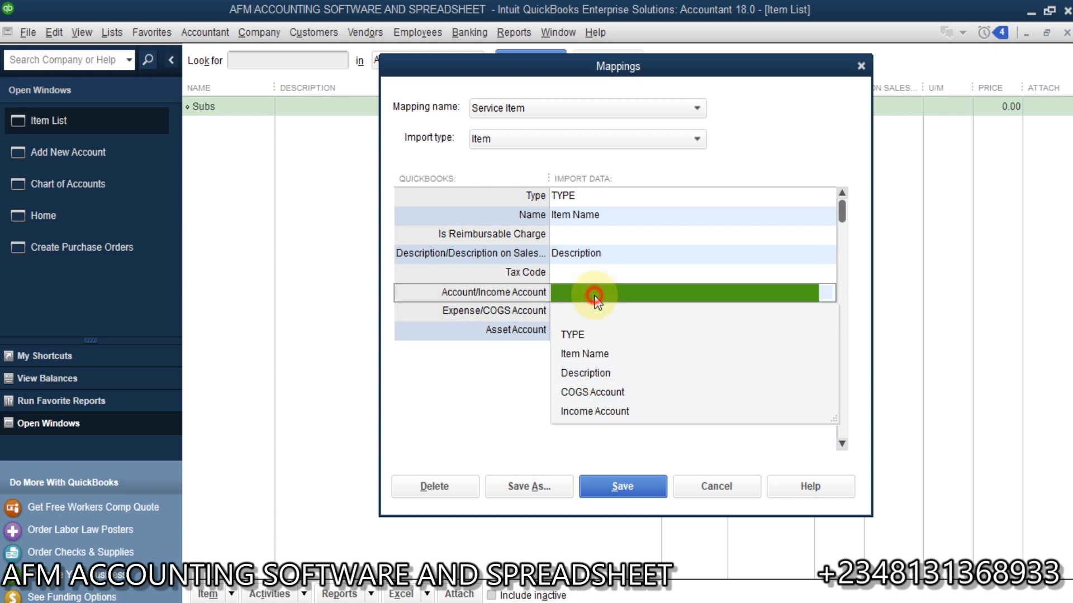
pyautogui.click(615, 412)
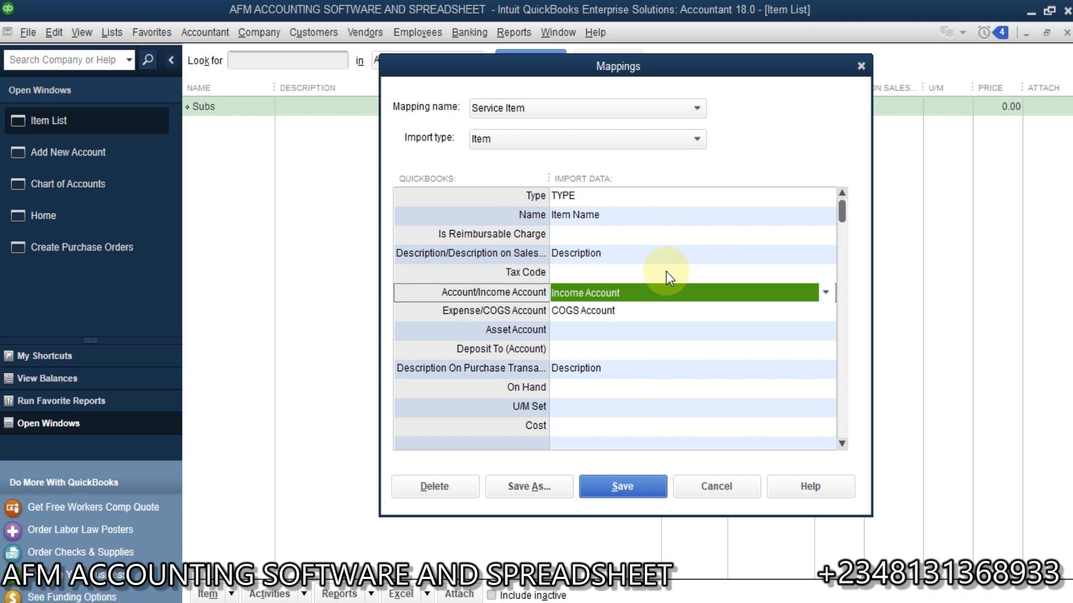
pyautogui.click(616, 485)
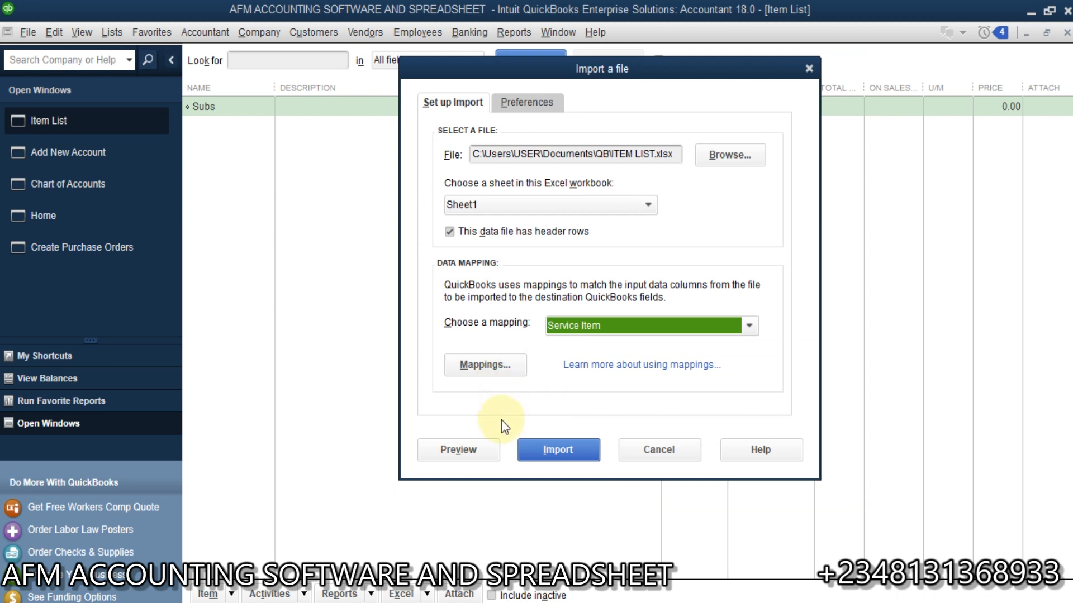
# Step: Close the ITEM LIST workbook in Excel and preview the import in QuickBooks
pyautogui.click(478, 452)
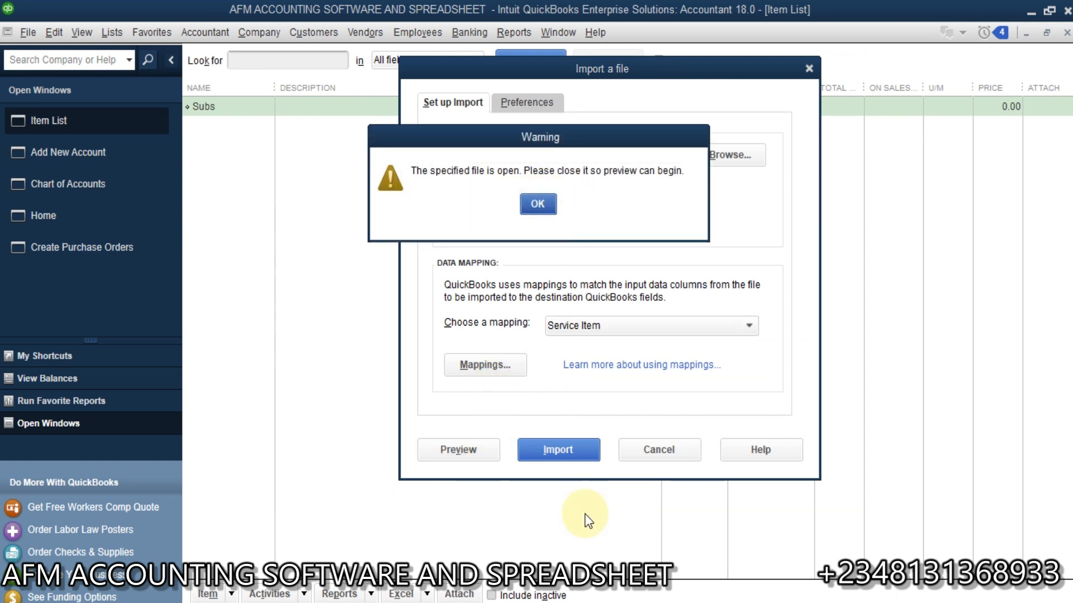
pyautogui.moveTo(760, 493)
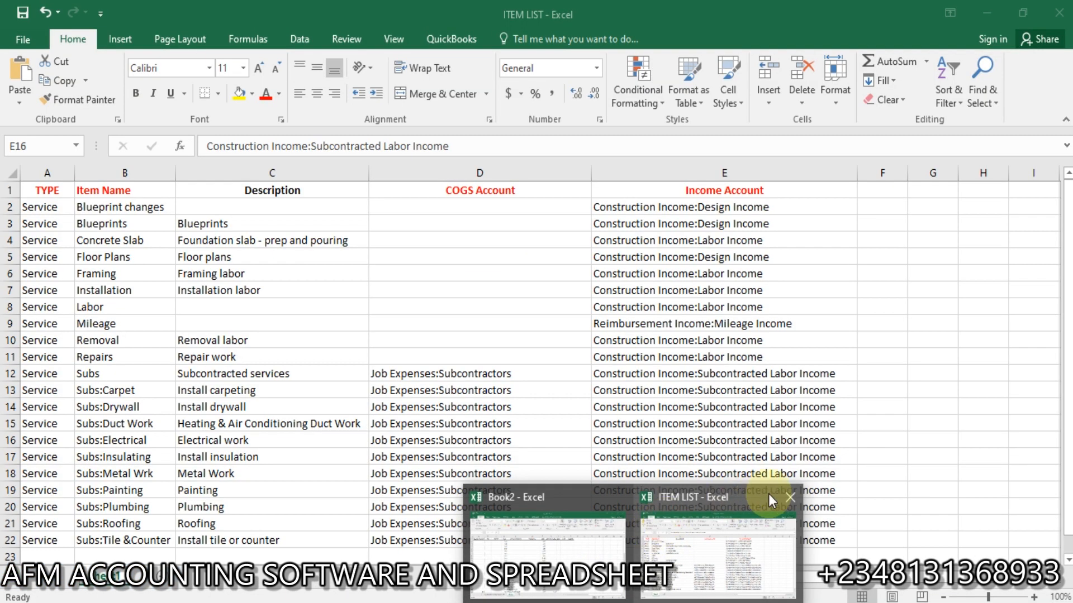
pyautogui.click(785, 495)
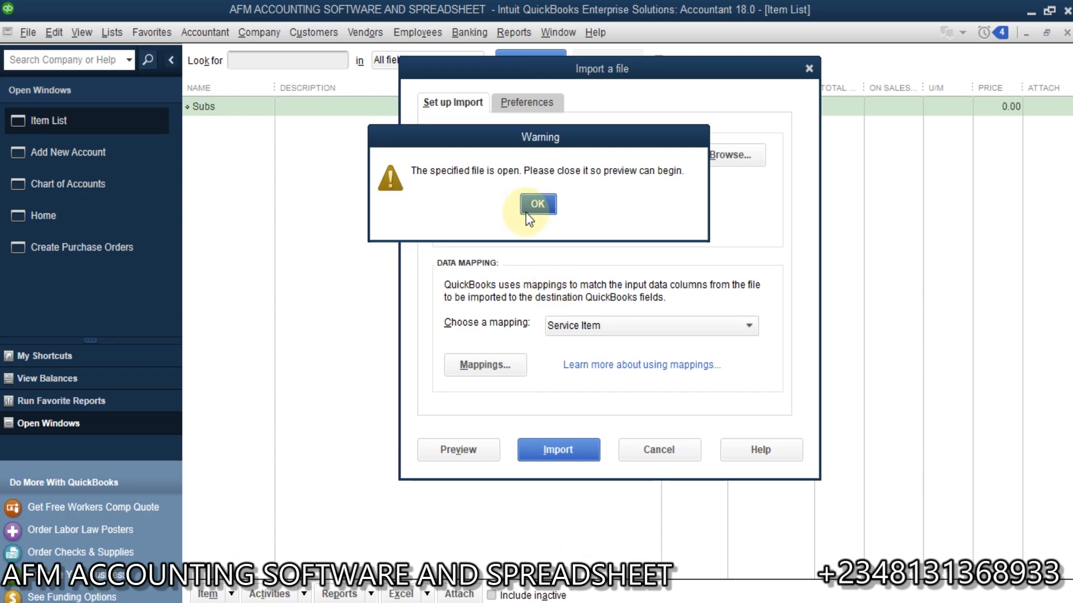
pyautogui.click(530, 205)
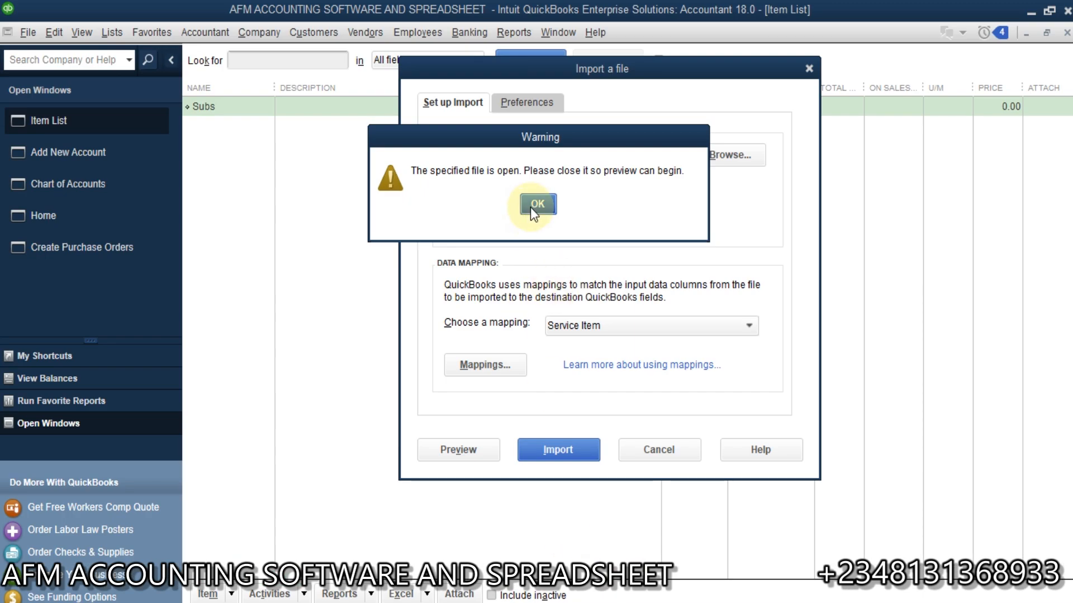
pyautogui.click(463, 445)
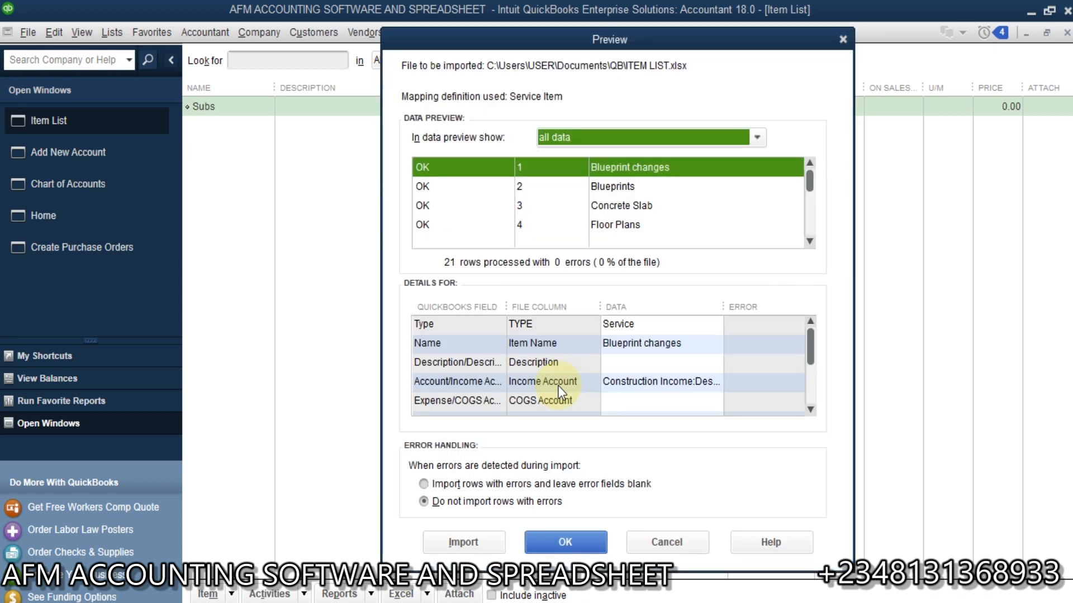
# Step: Check the data preview for rows with only errors, and return it to showing all data
pyautogui.click(757, 137)
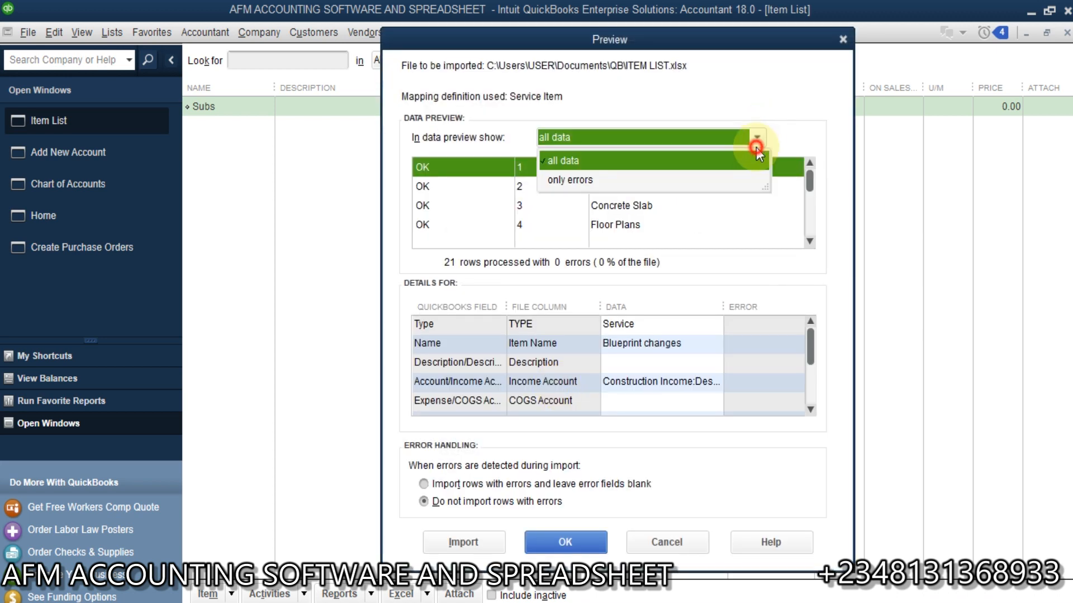
pyautogui.click(576, 180)
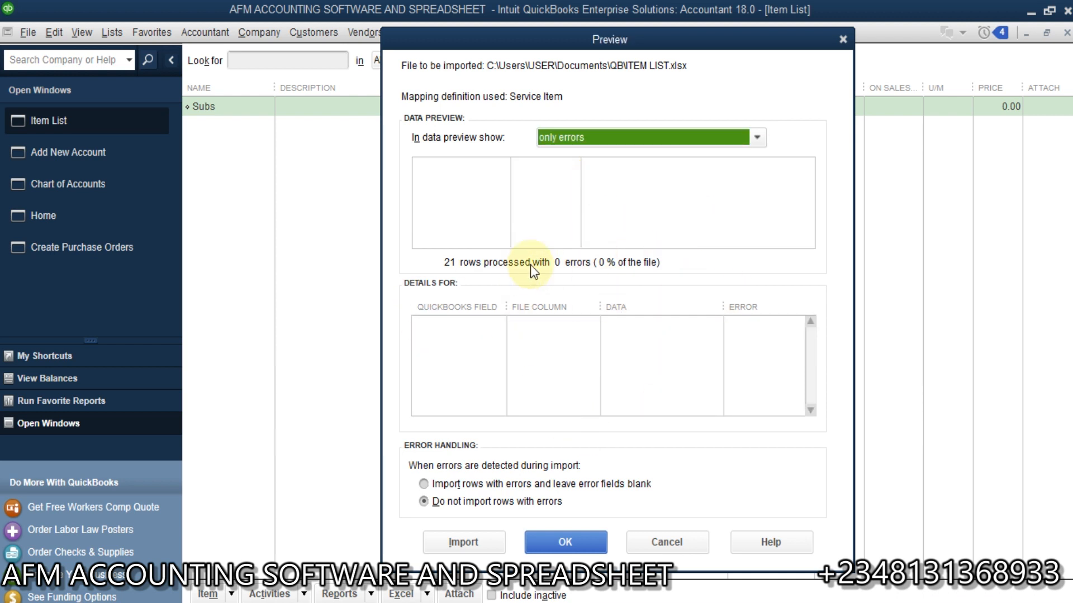
pyautogui.click(757, 137)
pyautogui.click(567, 159)
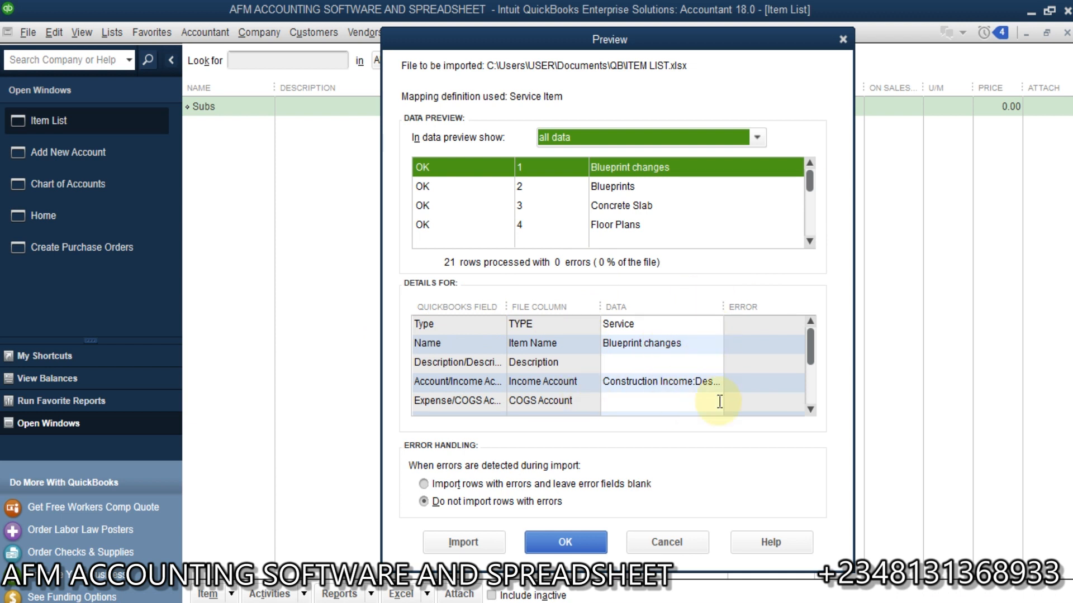
# Step: Examine the mapped field details of the Blueprint changes, Blueprints, Concrete Slab and Floor Plans rows in the import preview
pyautogui.click(810, 409)
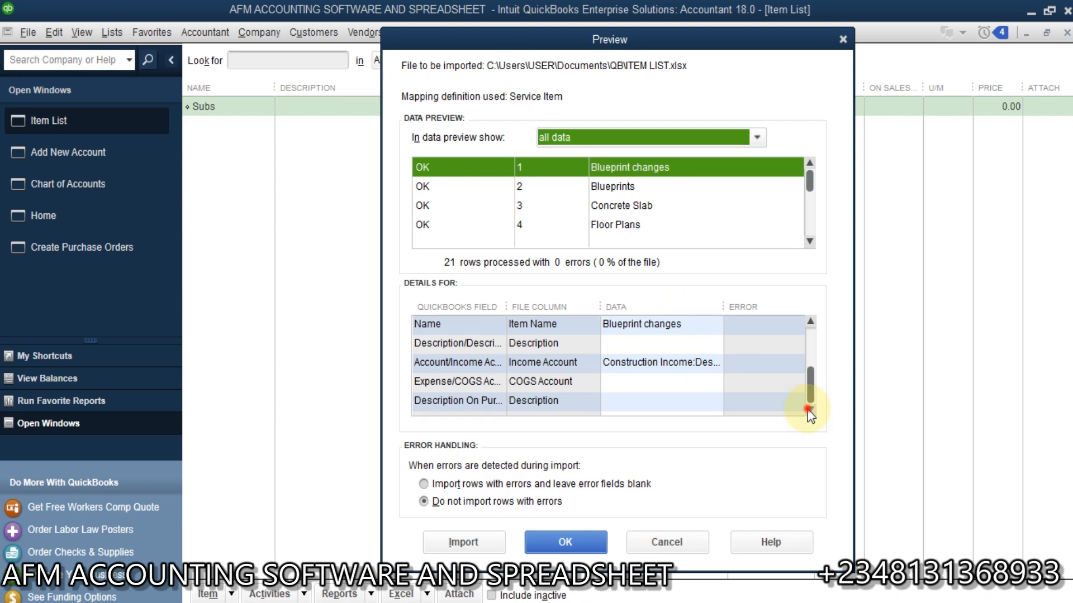
pyautogui.moveTo(809, 391); pyautogui.dragTo(801, 331)
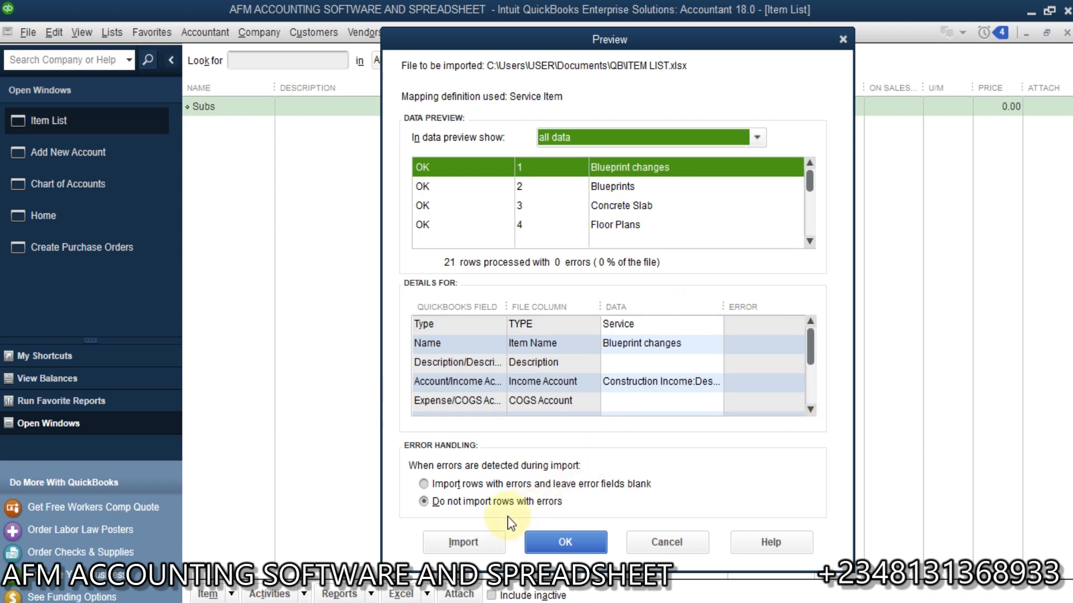
pyautogui.click(619, 186)
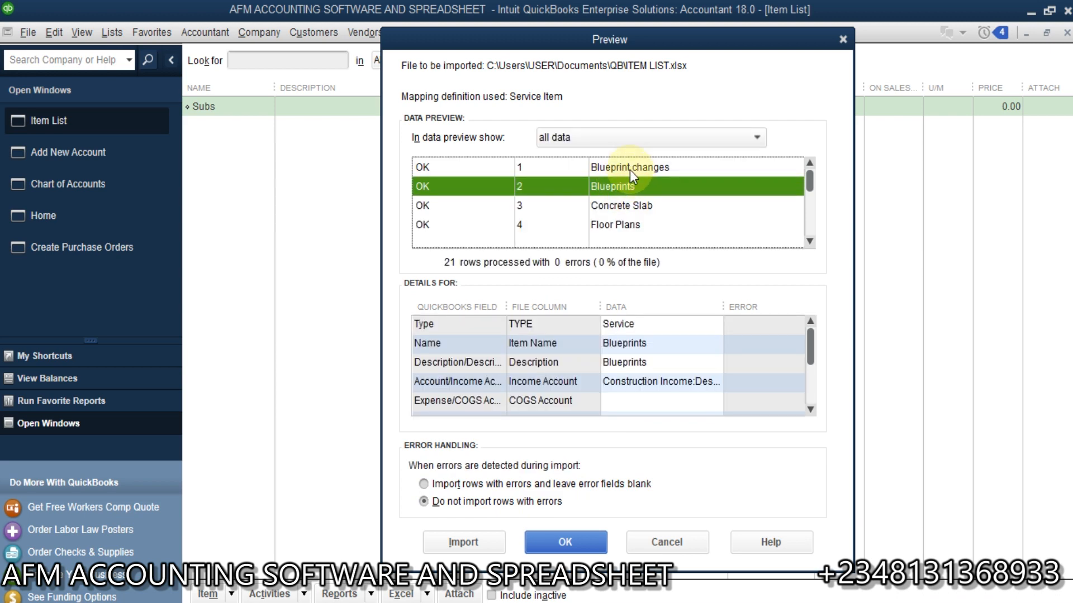
pyautogui.click(629, 170)
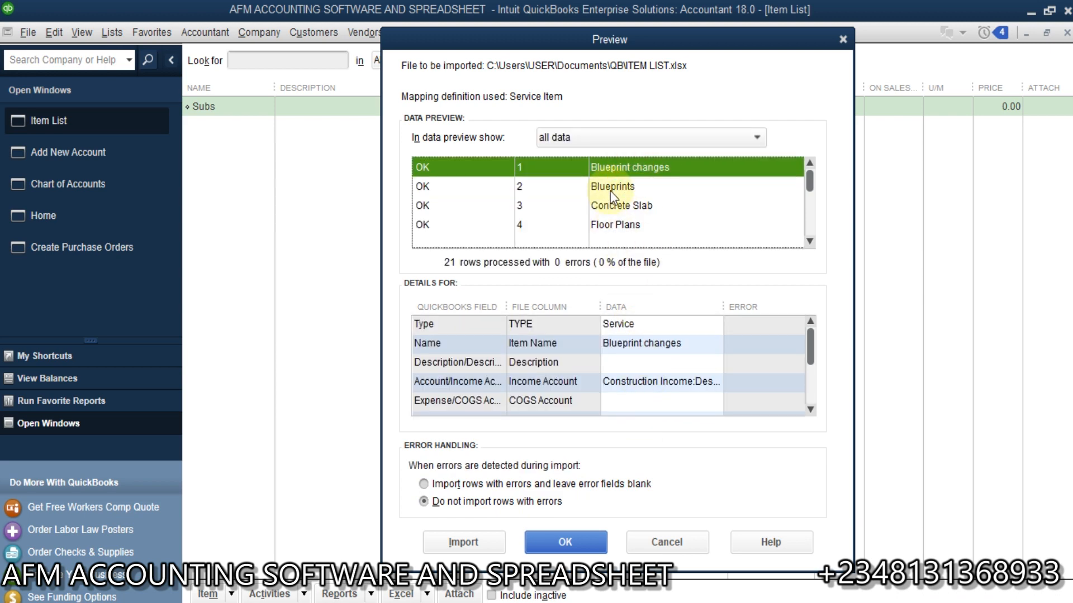
pyautogui.click(617, 187)
pyautogui.moveTo(813, 351); pyautogui.dragTo(811, 402)
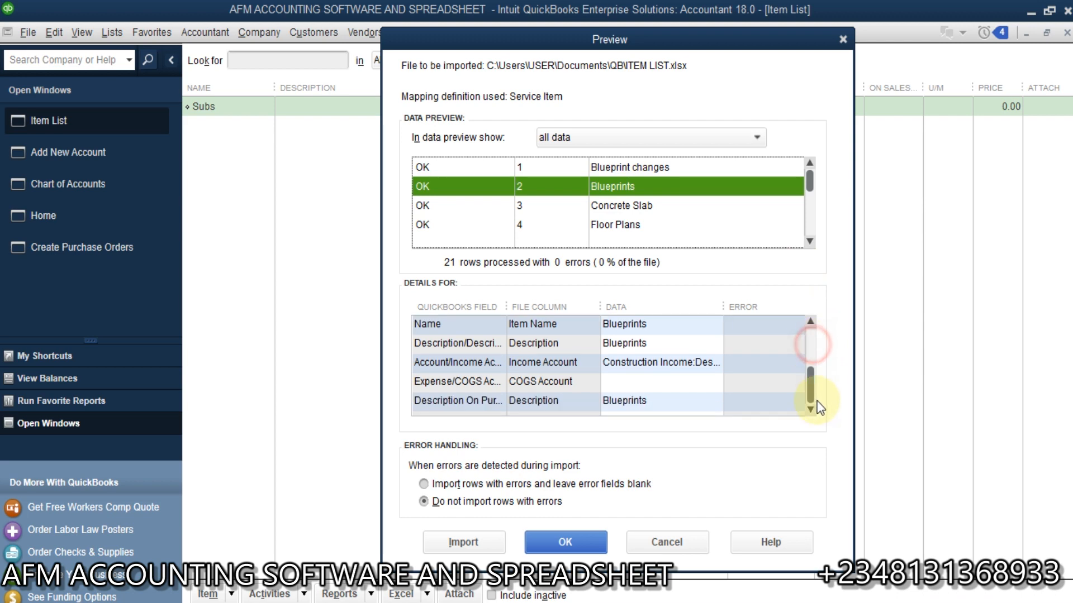
pyautogui.click(675, 206)
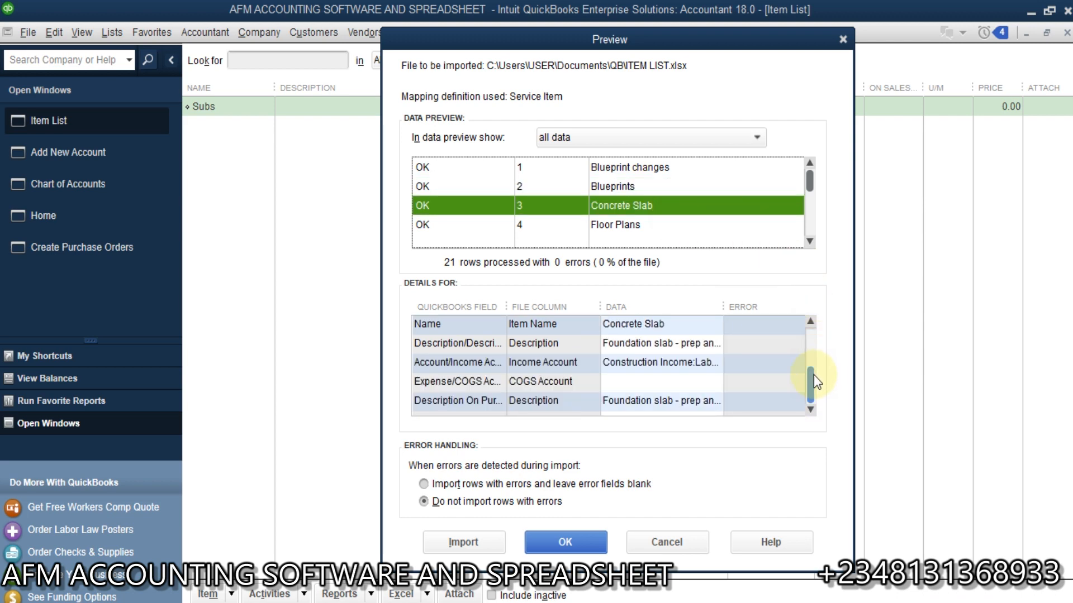
pyautogui.moveTo(814, 374); pyautogui.dragTo(810, 343)
pyautogui.click(658, 223)
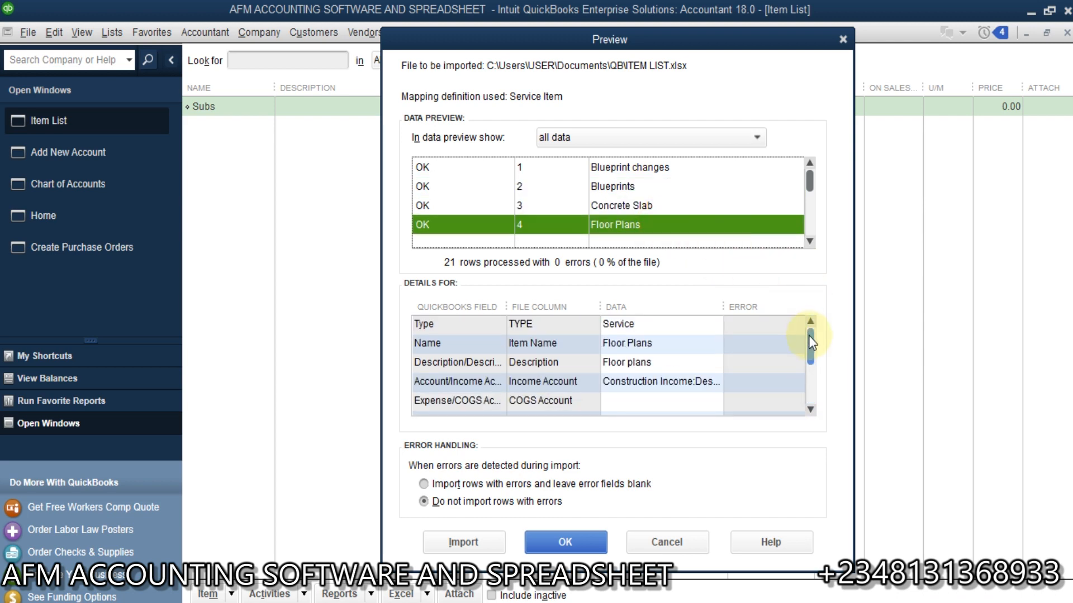
# Step: Examine the rest of the Floor Plans details and the mapped fields of the Subs:Tile &Counter row, and close the preview
pyautogui.moveTo(811, 347); pyautogui.dragTo(815, 383)
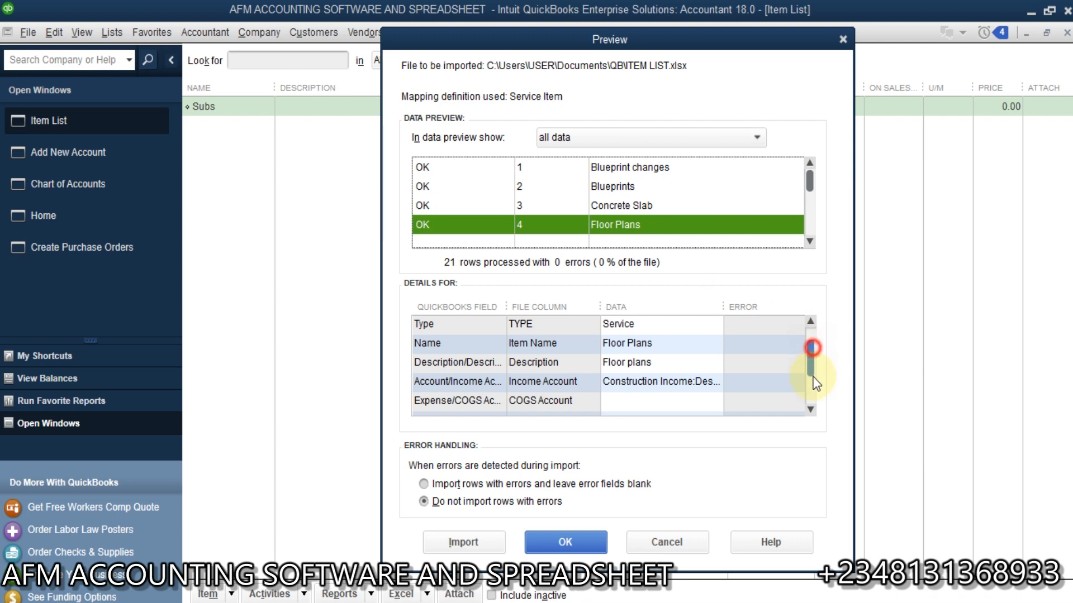
pyautogui.click(808, 241)
pyautogui.click(808, 240)
pyautogui.click(807, 241)
pyautogui.click(808, 241)
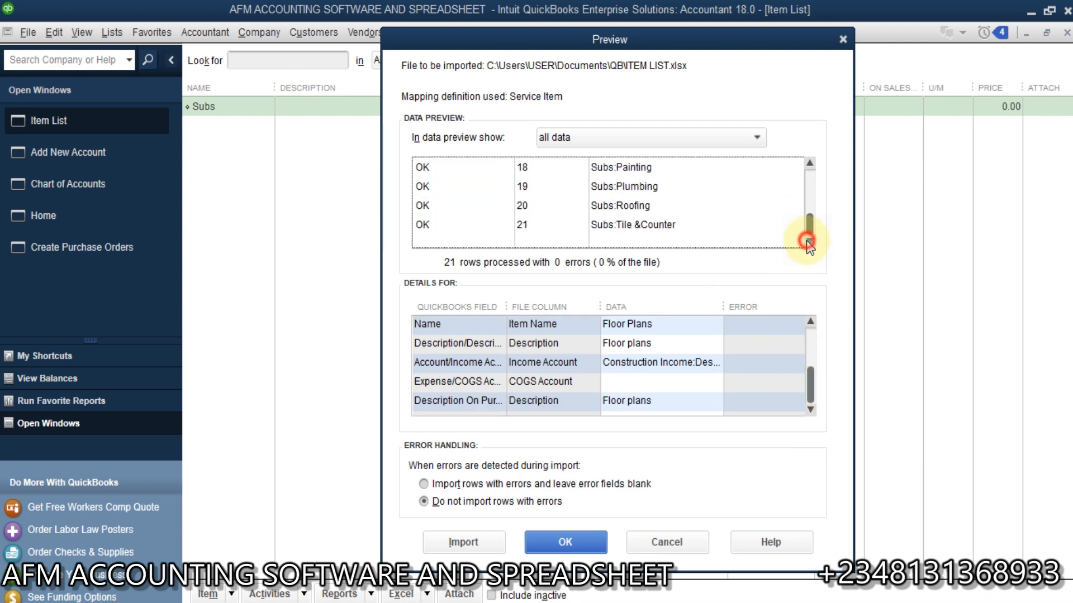
pyautogui.click(676, 226)
pyautogui.moveTo(810, 368); pyautogui.dragTo(799, 301)
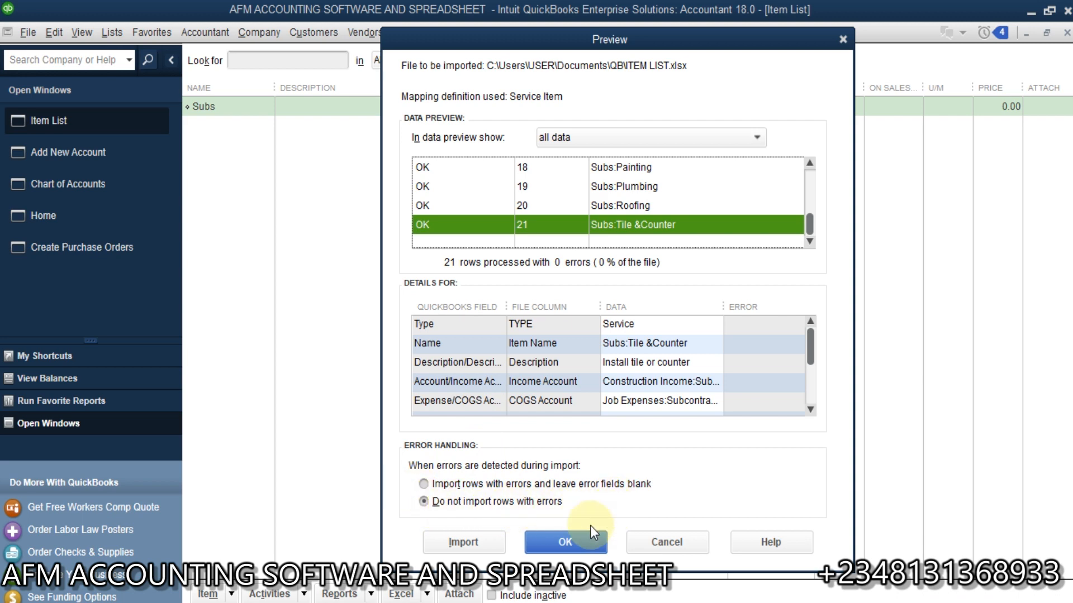
pyautogui.click(582, 541)
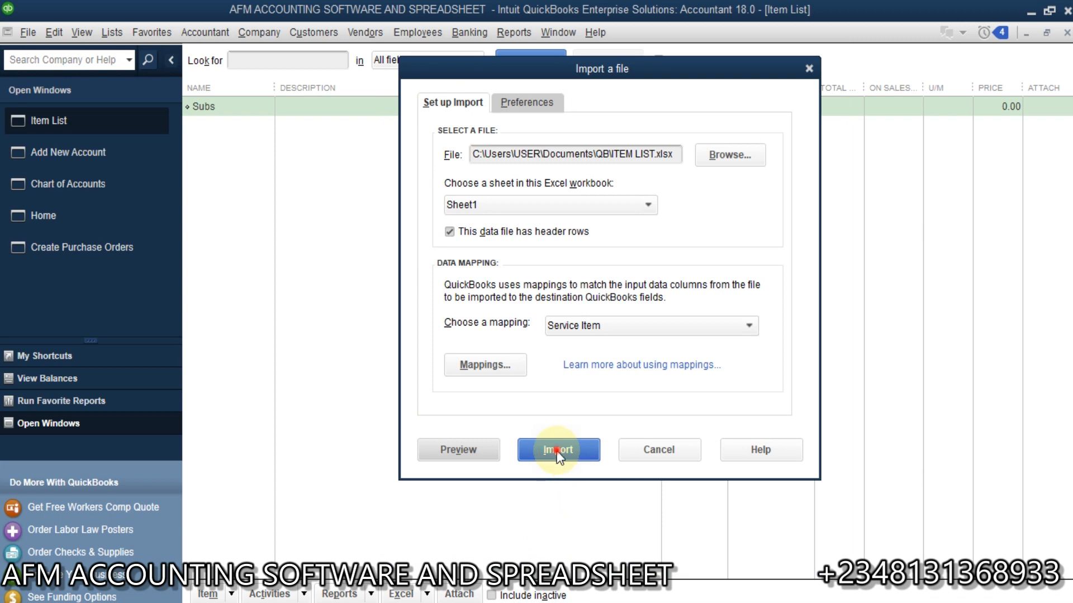
# Step: Import the item list, replacing existing data with import data while ignoring blank fields for all duplicate records
pyautogui.click(557, 450)
pyautogui.click(584, 303)
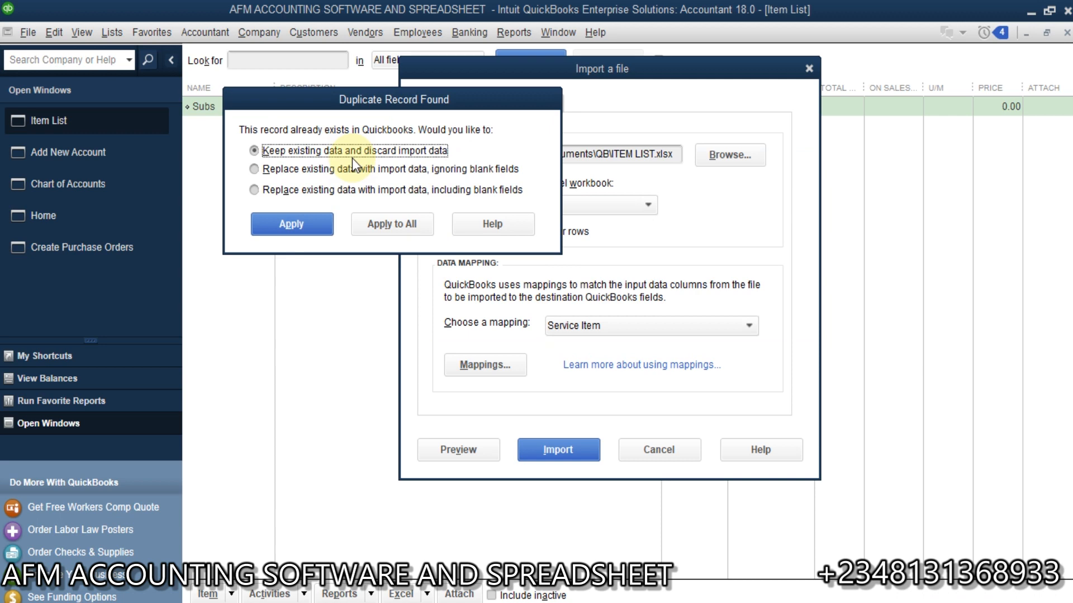
pyautogui.moveTo(270, 103); pyautogui.dragTo(268, 172)
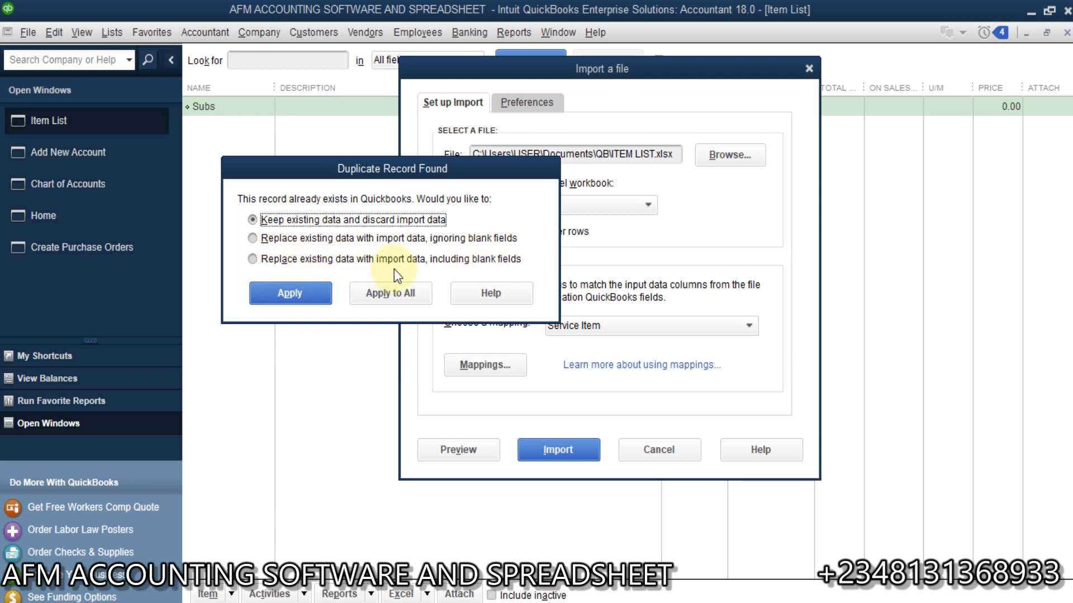
pyautogui.click(275, 240)
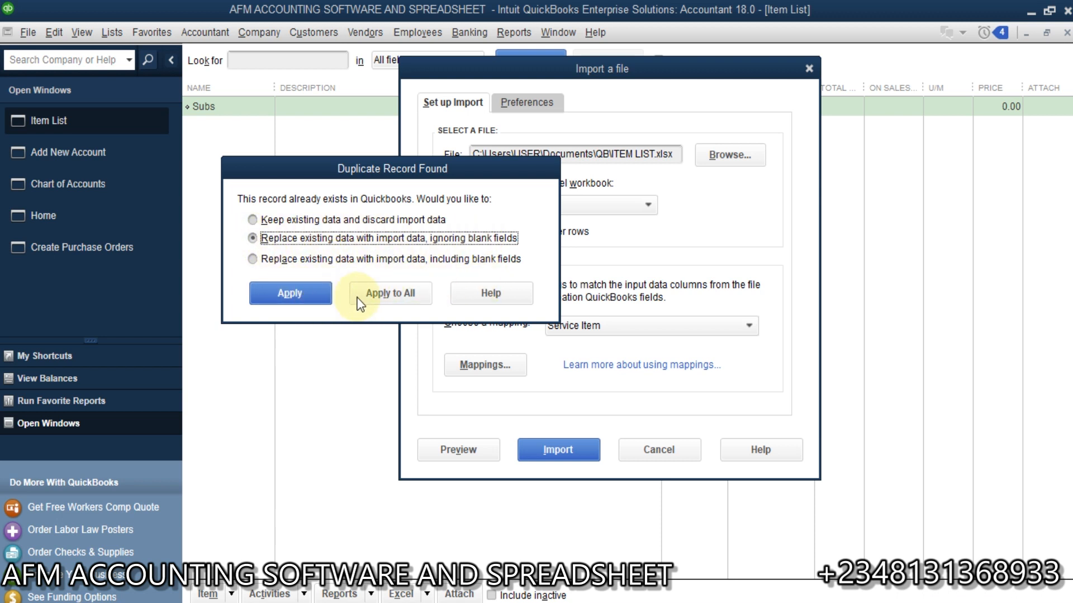
pyautogui.click(371, 294)
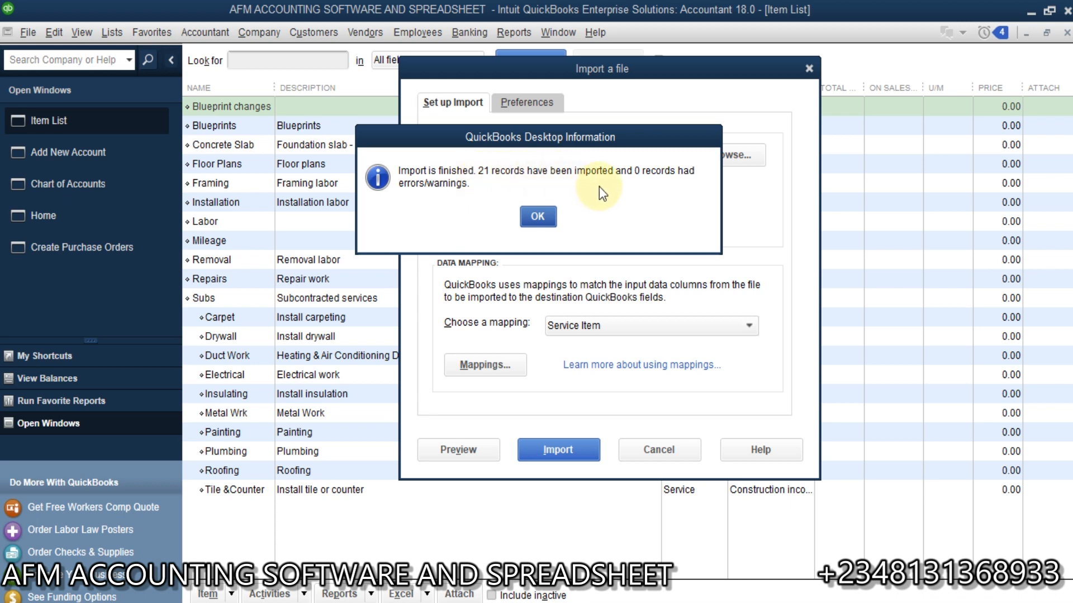
pyautogui.click(536, 218)
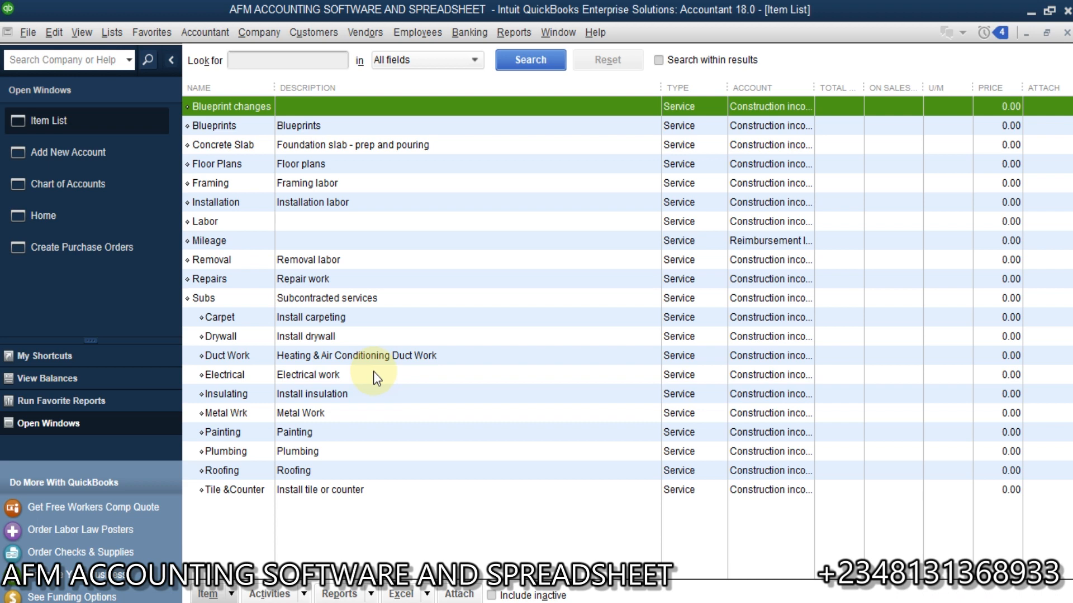
# Step: Widen the Account column of the Item List to show the full account names
pyautogui.click(693, 180)
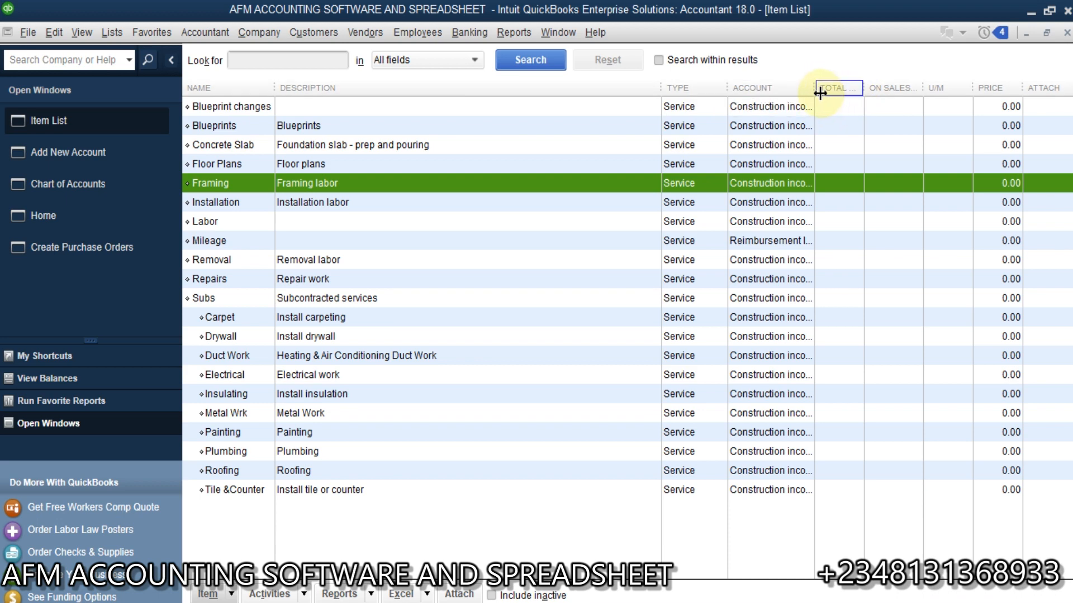
pyautogui.moveTo(815, 89); pyautogui.dragTo(948, 92)
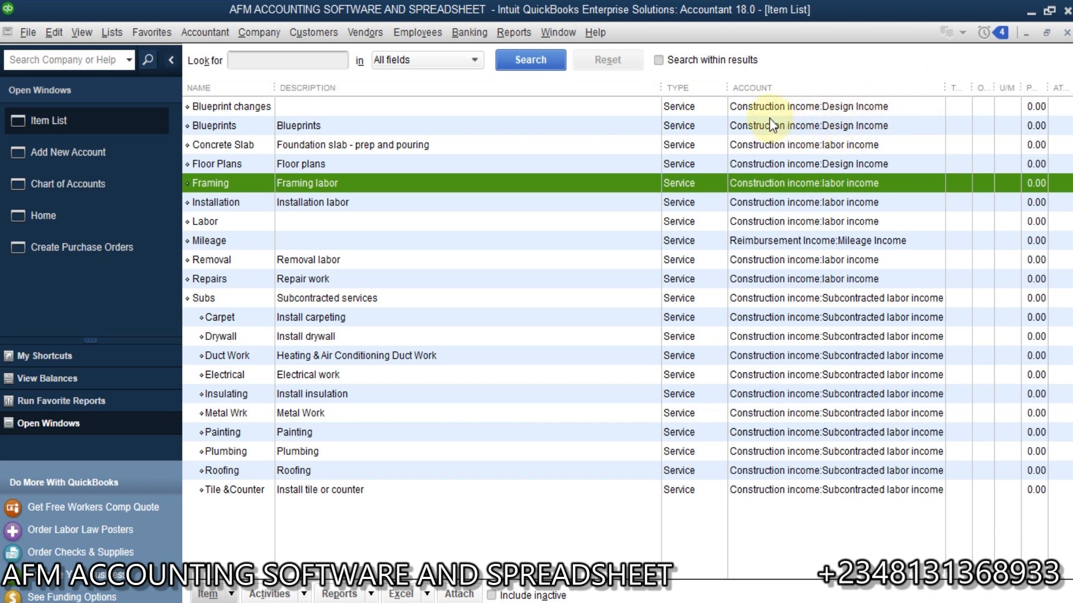
pyautogui.click(867, 152)
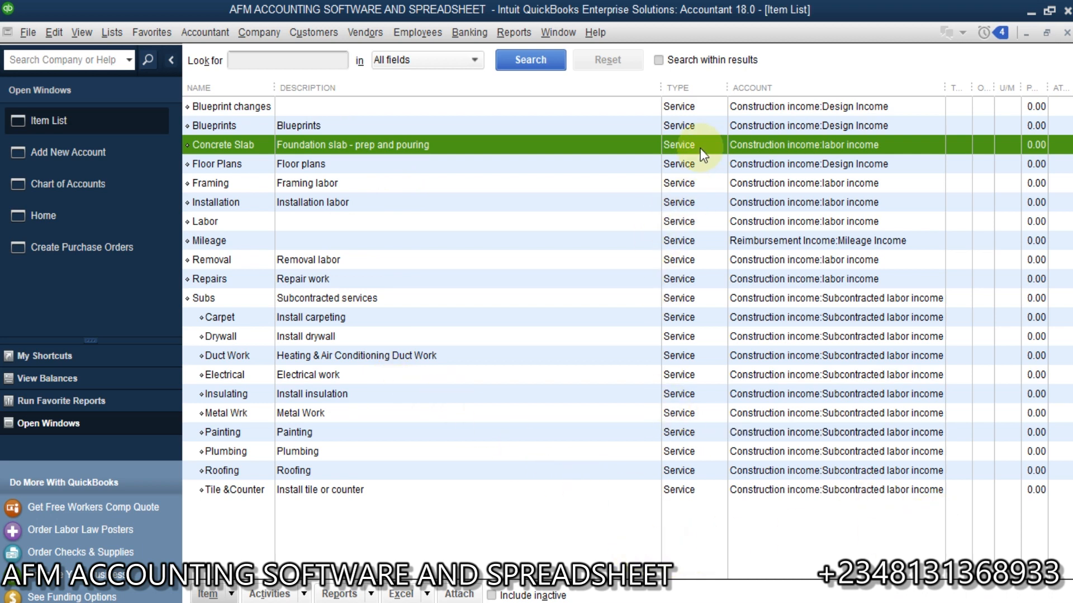
# Step: Open the Concrete Slab item to review its rate, description and account, and close it without changes
pyautogui.click(1038, 145)
pyautogui.doubleClick(1038, 144)
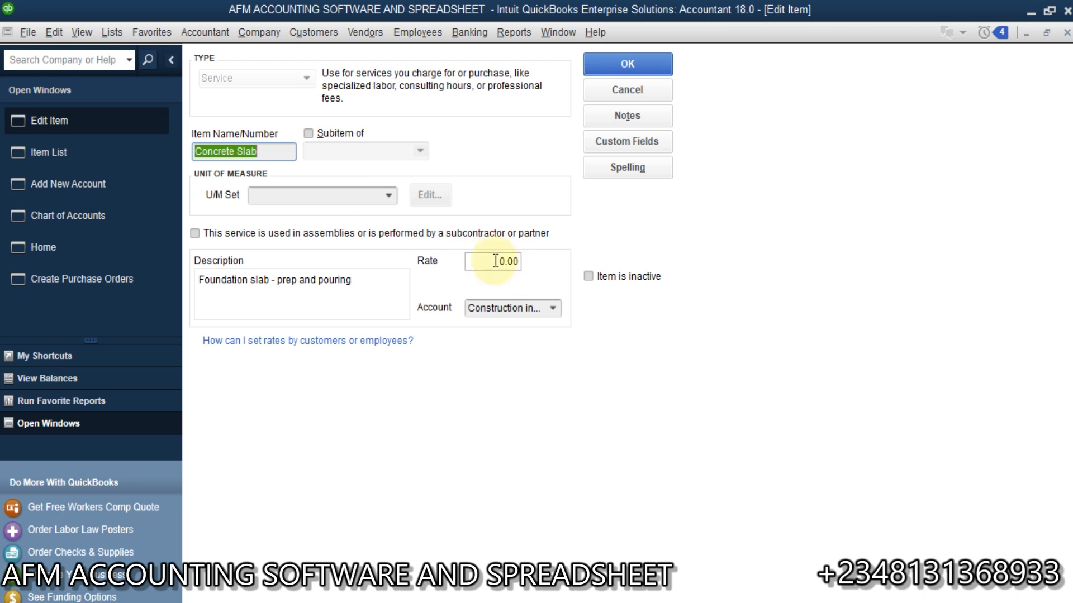
pyautogui.click(658, 90)
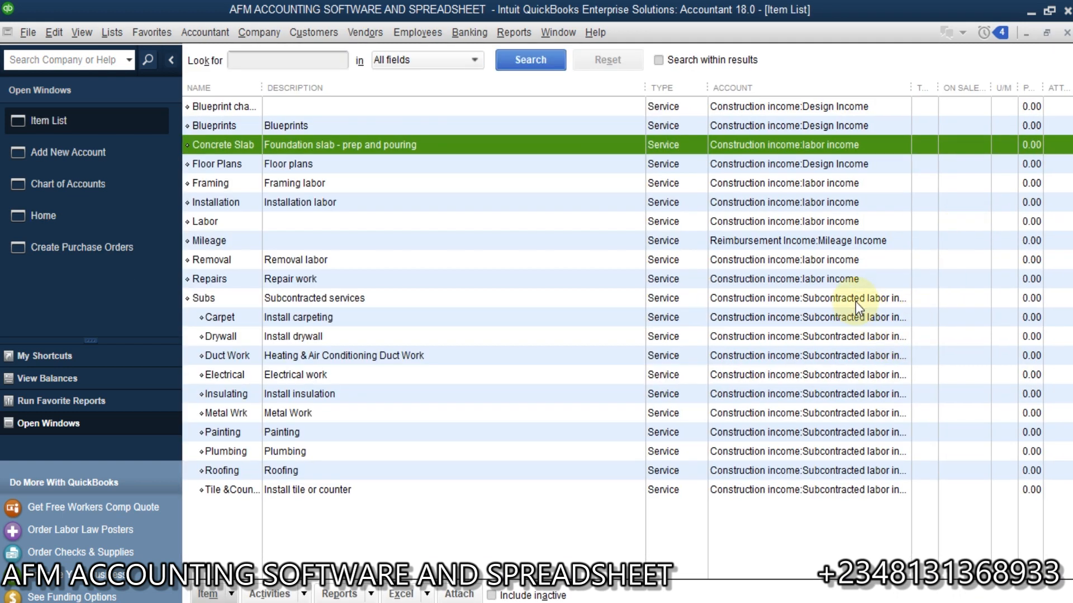
# Step: Open the Subs item to review its purchase and sales information, and close it without changes
pyautogui.click(842, 236)
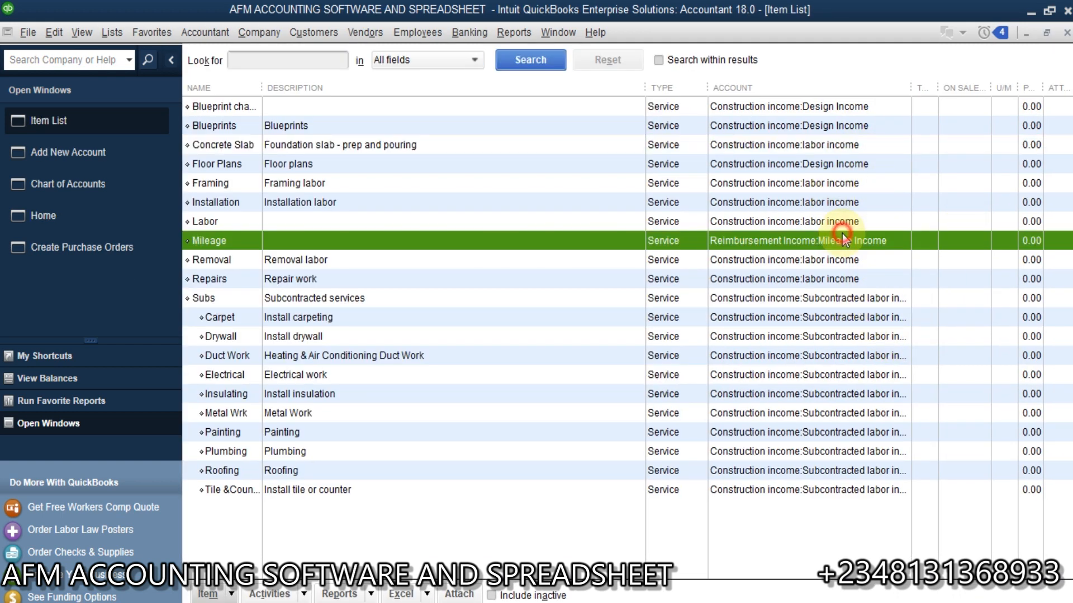
pyautogui.click(859, 298)
pyautogui.doubleClick(859, 297)
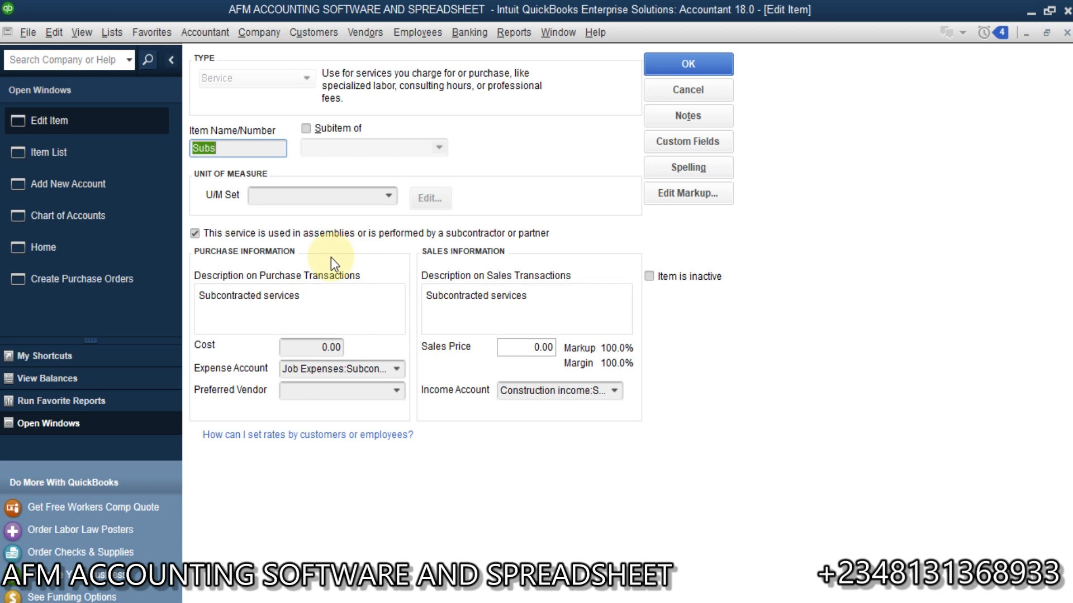
pyautogui.click(659, 94)
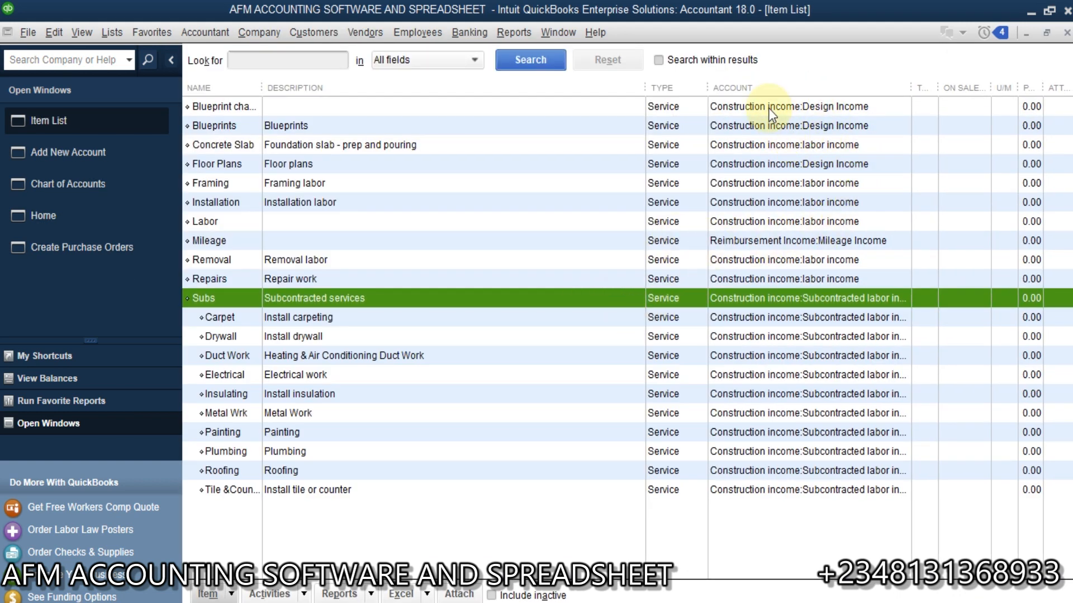
# Step: Reopen the Concrete Slab item to check its subcontractor option and account, and return to the Item List
pyautogui.click(769, 108)
pyautogui.click(777, 146)
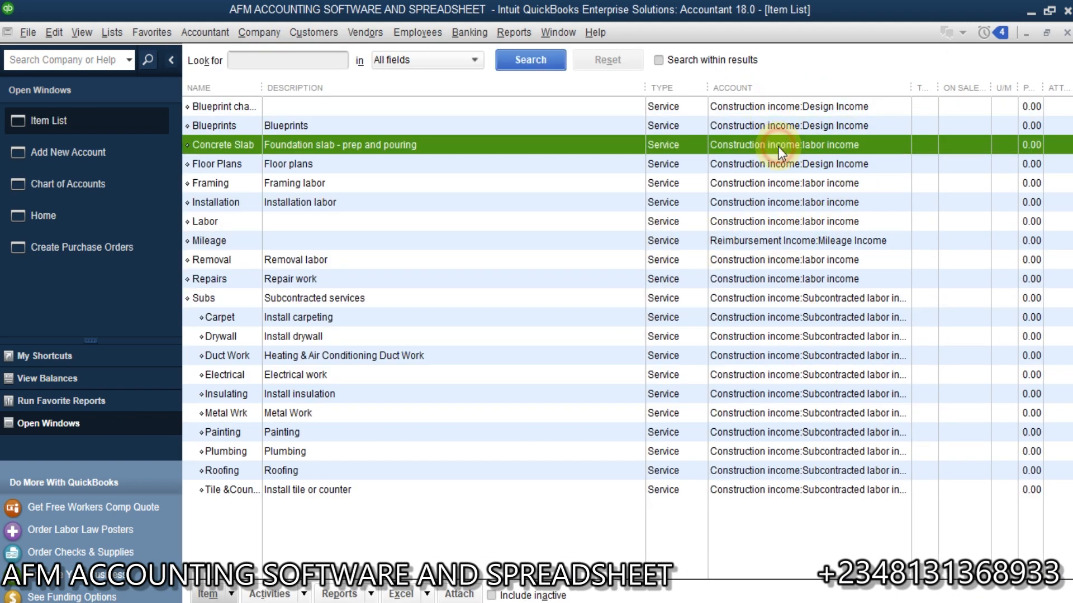
pyautogui.doubleClick(777, 146)
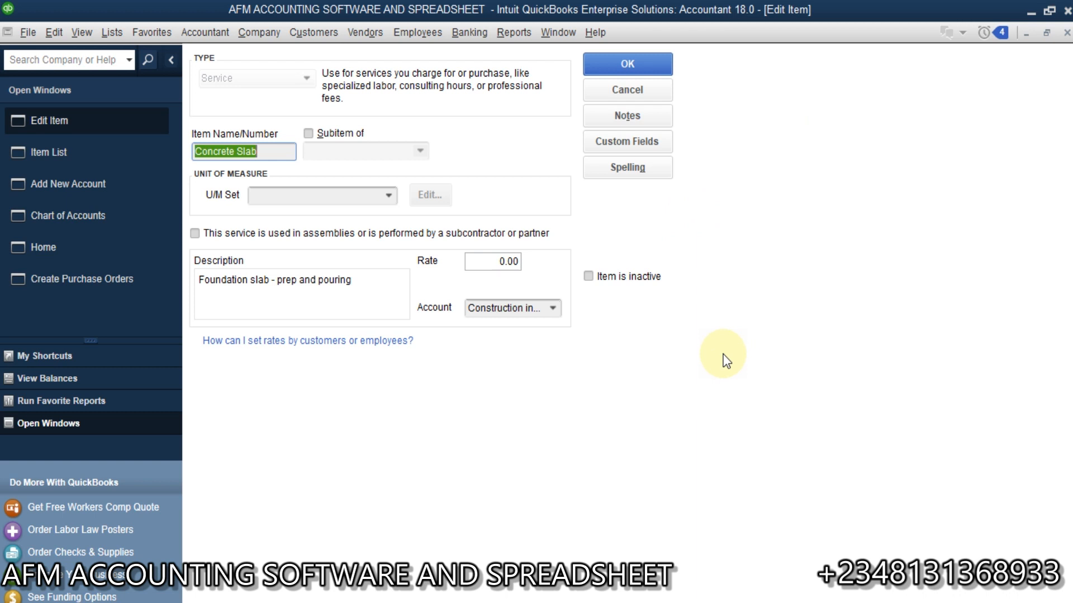
pyautogui.click(103, 154)
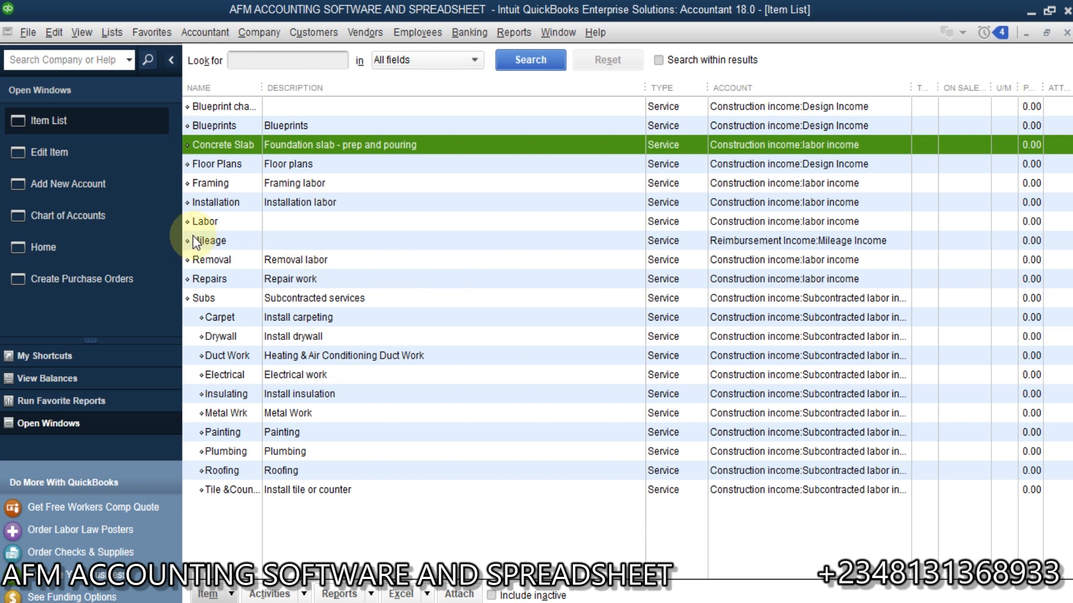
# Step: Open a blank vendor bill from the Home page, check the imported services available as bill items, and return to the Home page
pyautogui.click(99, 247)
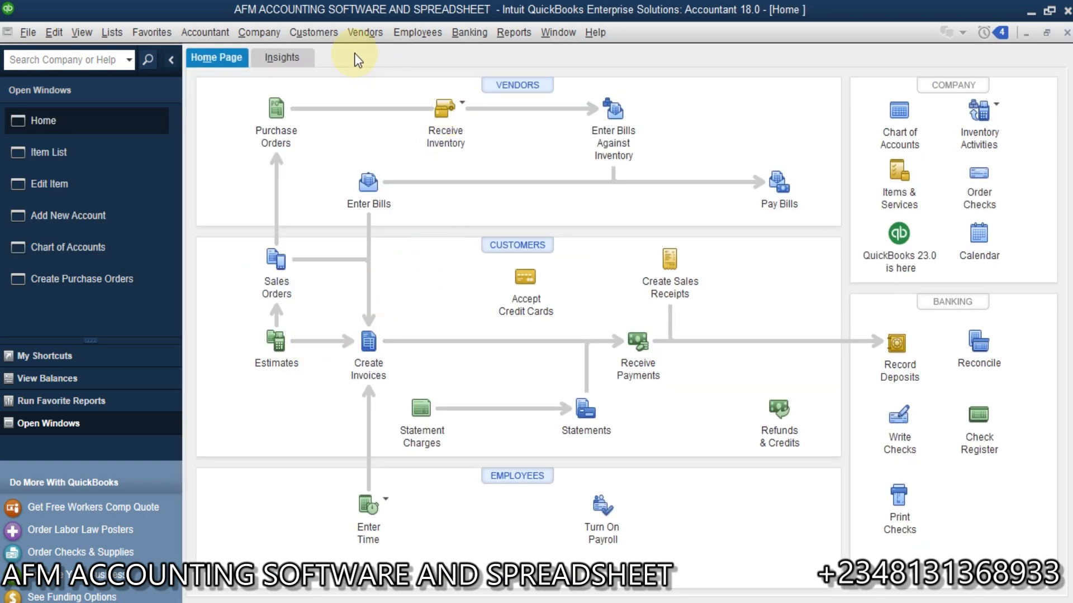
pyautogui.click(365, 33)
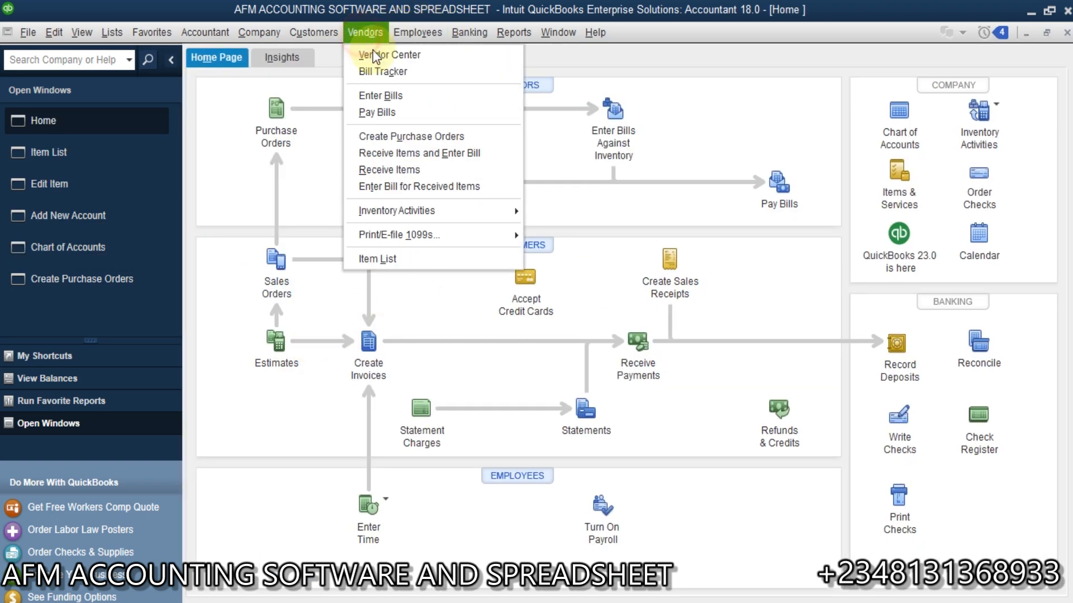
pyautogui.click(400, 96)
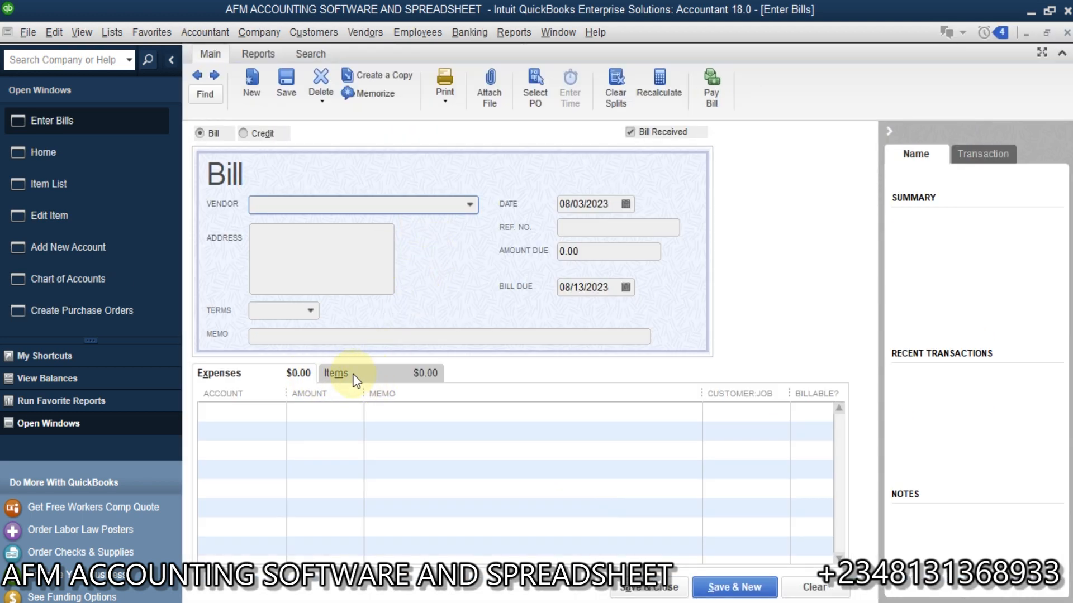
pyautogui.click(352, 374)
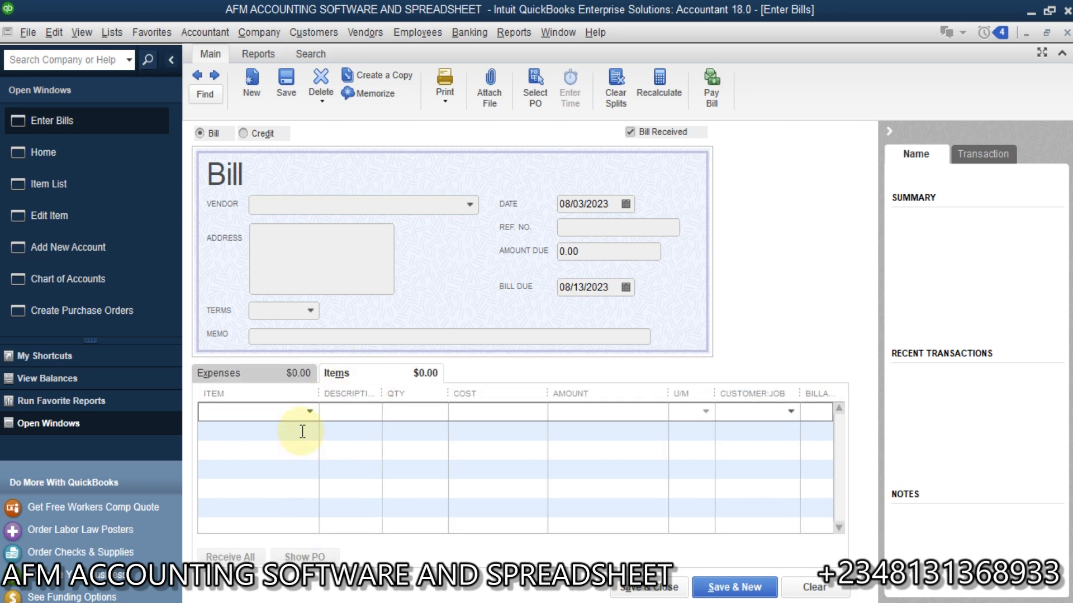
pyautogui.click(308, 412)
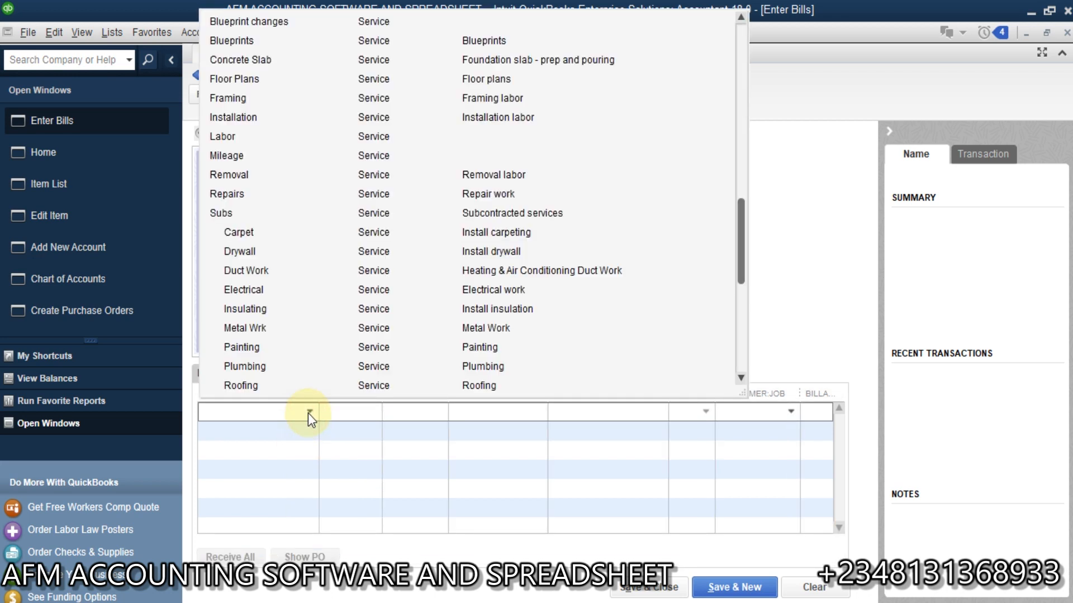
pyautogui.click(786, 210)
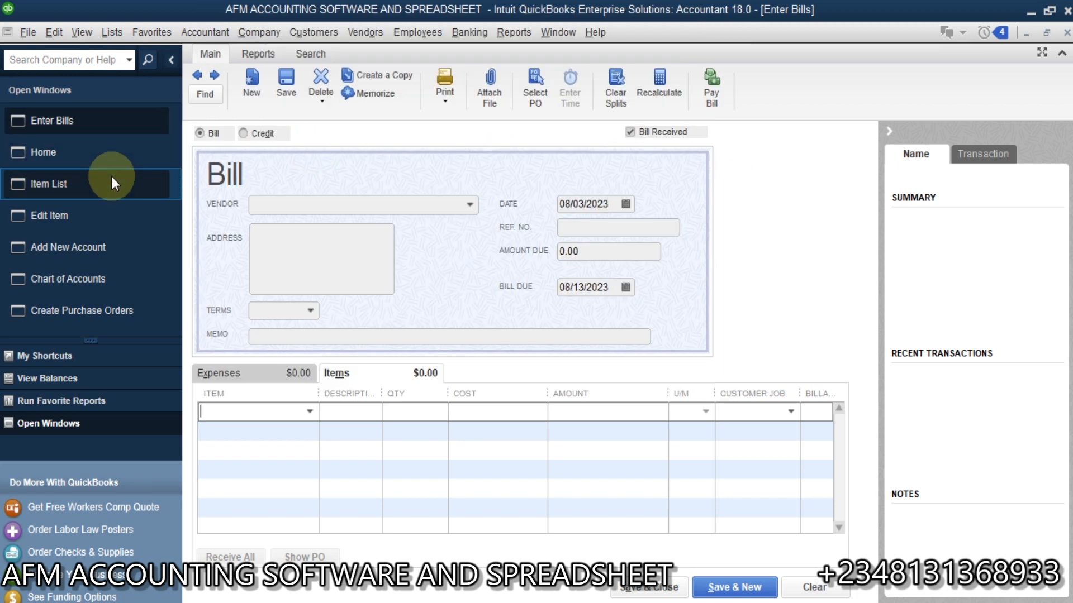
pyautogui.click(86, 160)
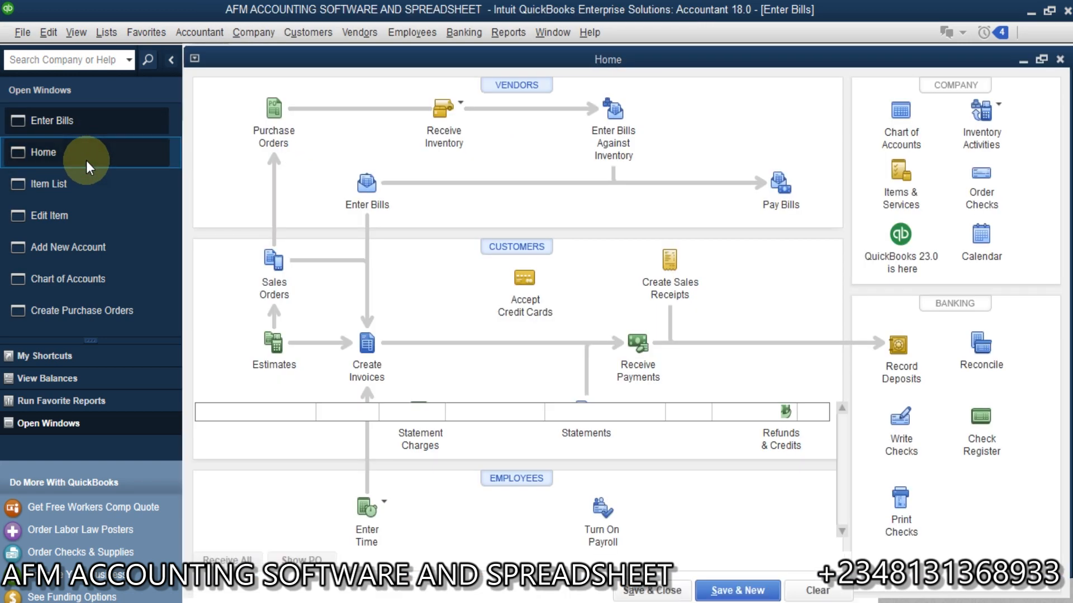